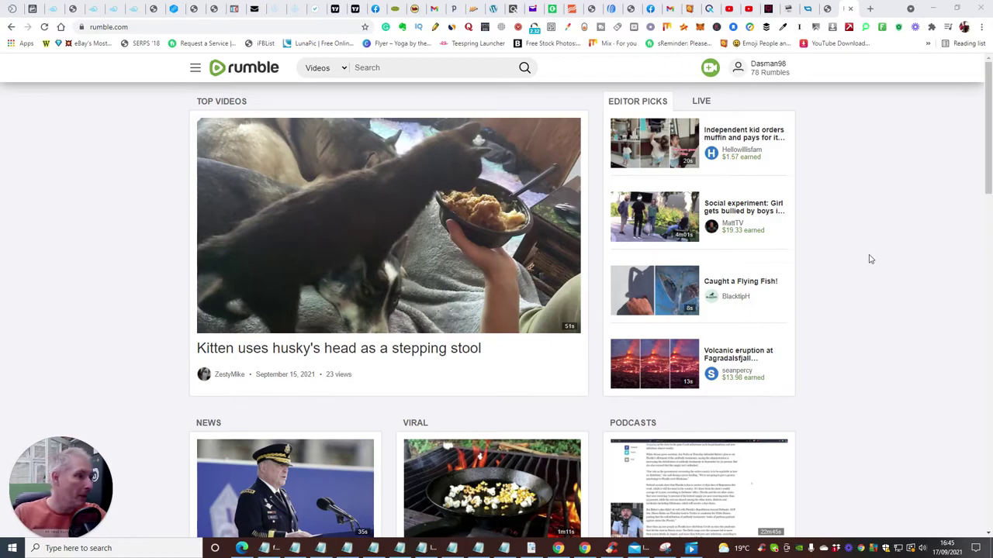
Open Rumble's Upload Video page from the green camera menu at the top
{"action": "scroll", "coordinate": [856, 264], "scroll_direction": "down", "scroll_amount": 10}
{"action": "scroll", "coordinate": [856, 266], "scroll_direction": "up", "scroll_amount": 3}
{"action": "scroll", "coordinate": [856, 266], "scroll_direction": "up", "scroll_amount": 6}
{"action": "scroll", "coordinate": [856, 266], "scroll_direction": "down", "scroll_amount": 3}
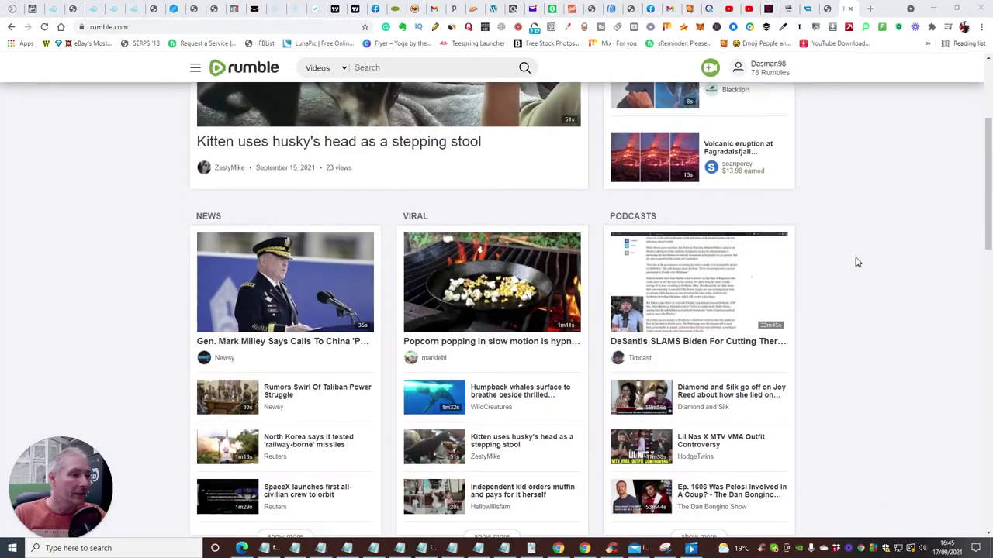
{"action": "scroll", "coordinate": [833, 248], "scroll_direction": "down", "scroll_amount": 10}
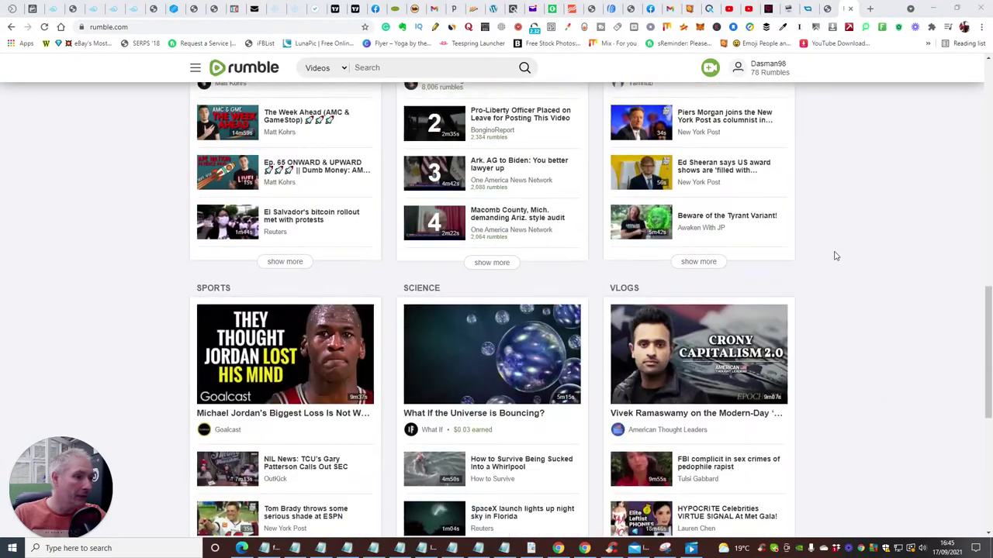
{"action": "scroll", "coordinate": [843, 274], "scroll_direction": "up", "scroll_amount": 12}
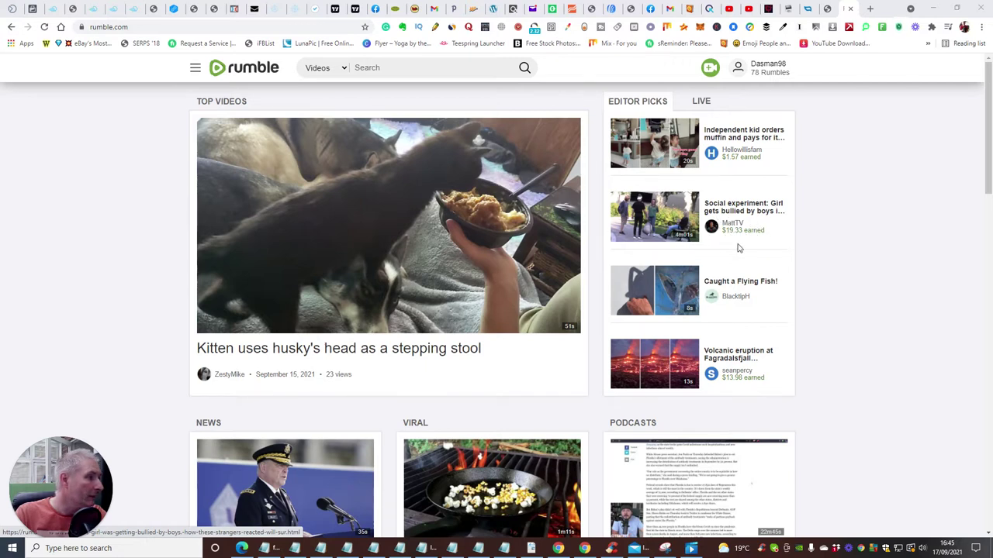
{"action": "scroll", "coordinate": [763, 232], "scroll_direction": "down", "scroll_amount": 7}
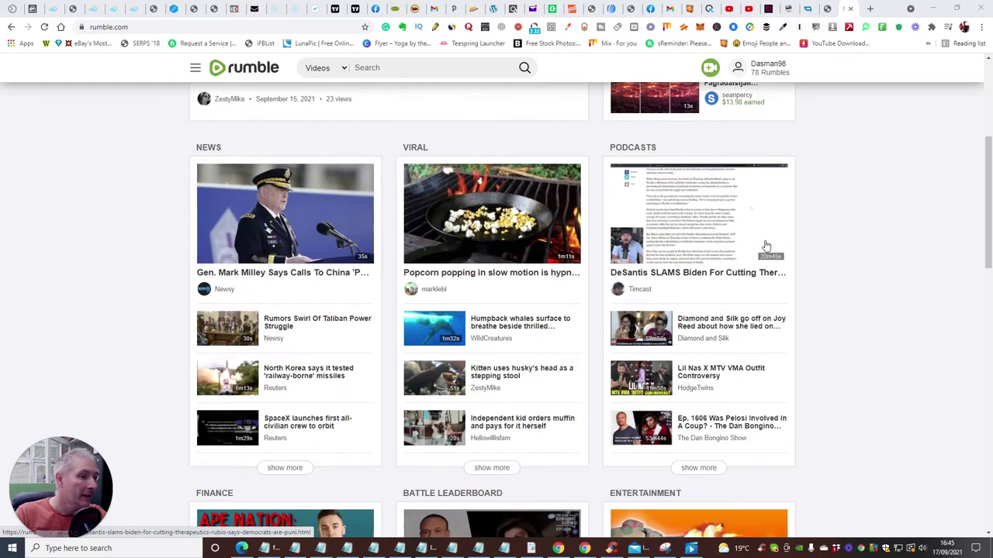
{"action": "scroll", "coordinate": [764, 245], "scroll_direction": "down", "scroll_amount": 1}
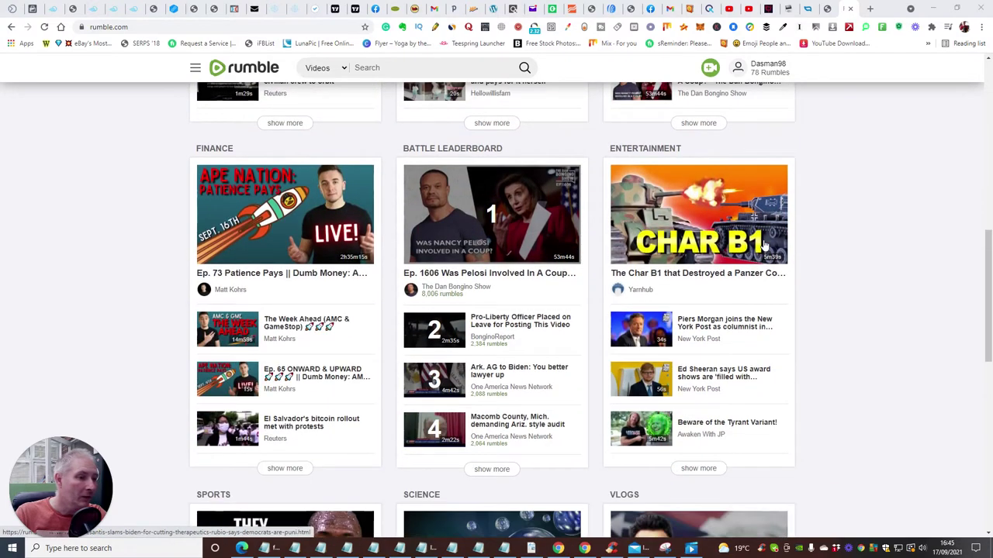
{"action": "scroll", "coordinate": [764, 245], "scroll_direction": "down", "scroll_amount": 5}
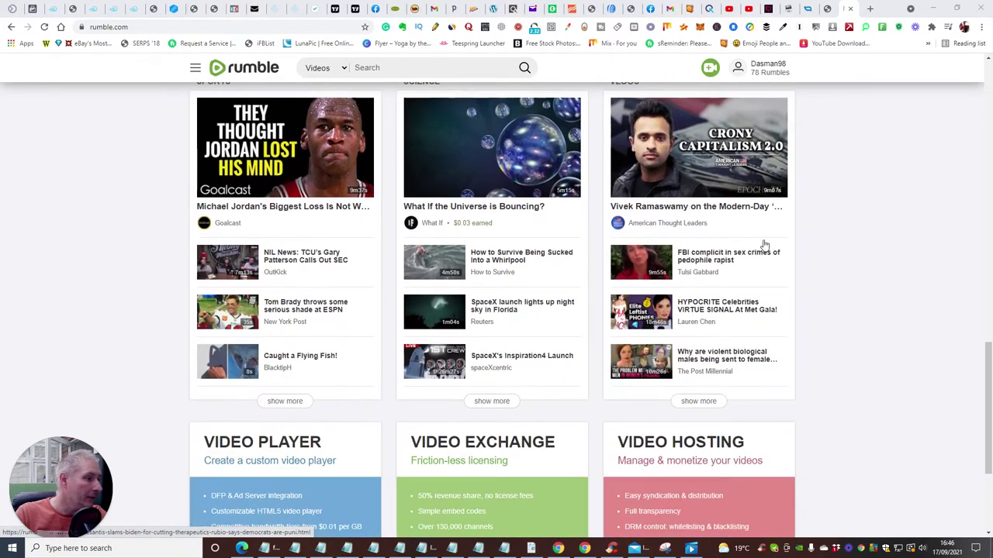
{"action": "scroll", "coordinate": [764, 246], "scroll_direction": "down", "scroll_amount": 3}
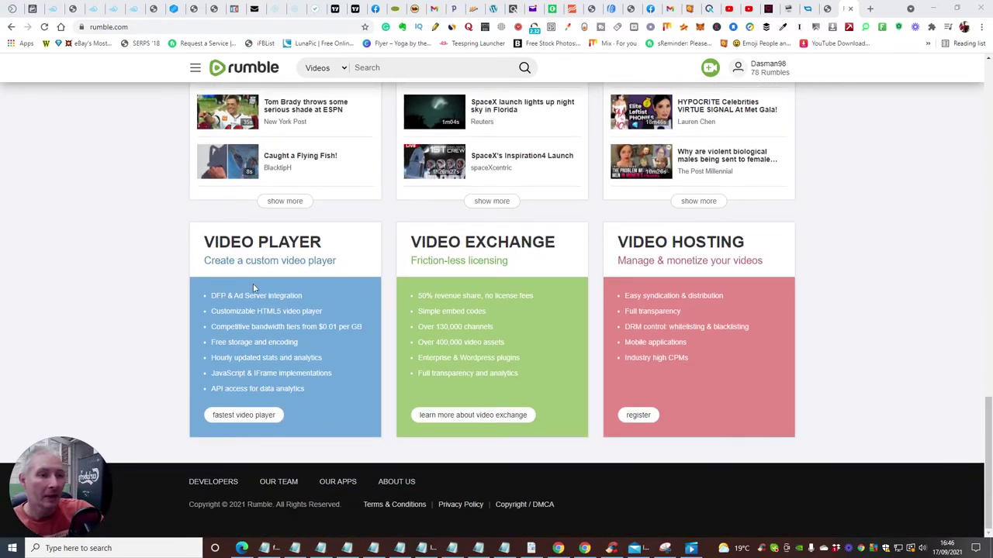
{"action": "scroll", "coordinate": [258, 297], "scroll_direction": "up", "scroll_amount": 7}
{"action": "scroll", "coordinate": [258, 297], "scroll_direction": "up", "scroll_amount": 5}
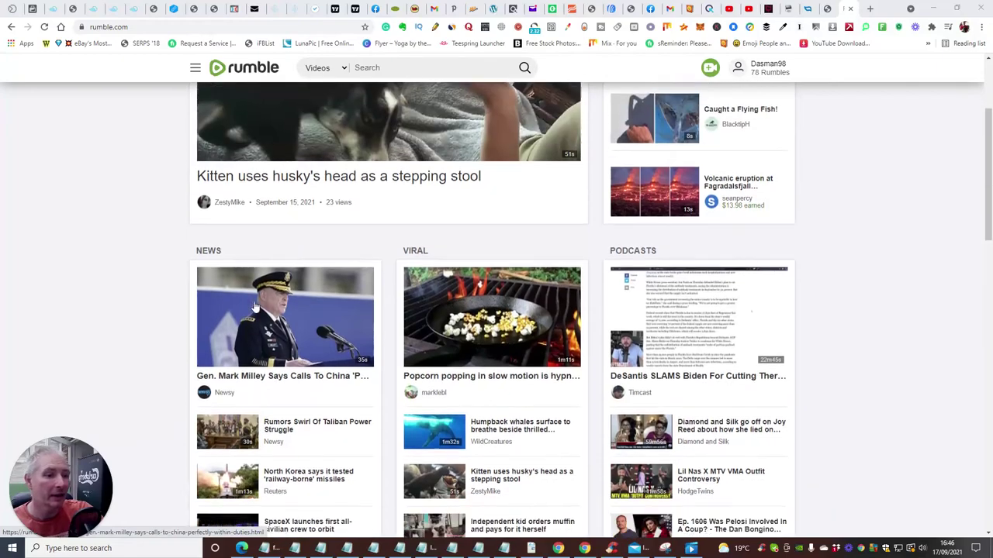
{"action": "scroll", "coordinate": [256, 303], "scroll_direction": "down", "scroll_amount": 10}
{"action": "scroll", "coordinate": [256, 308], "scroll_direction": "down", "scroll_amount": 5}
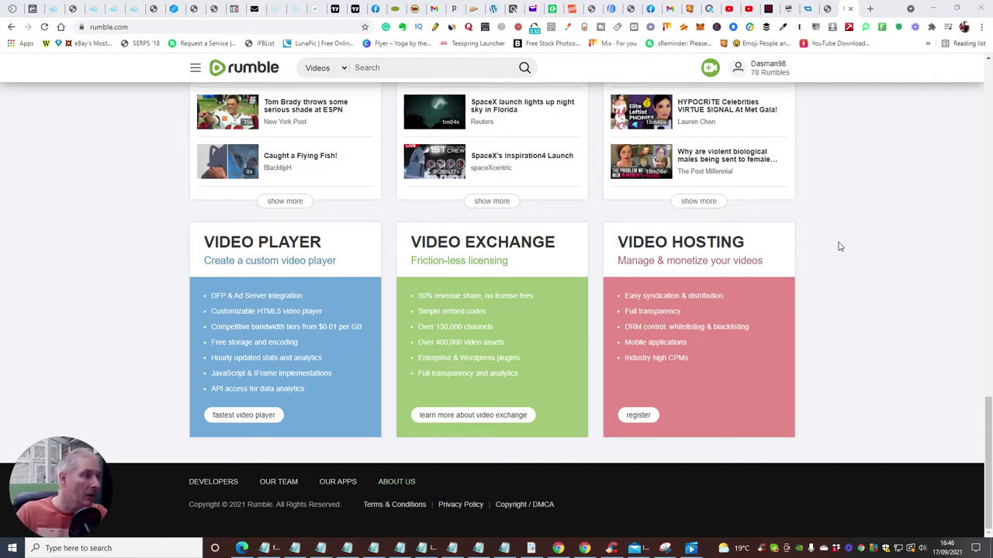
{"action": "scroll", "coordinate": [875, 225], "scroll_direction": "up", "scroll_amount": 5}
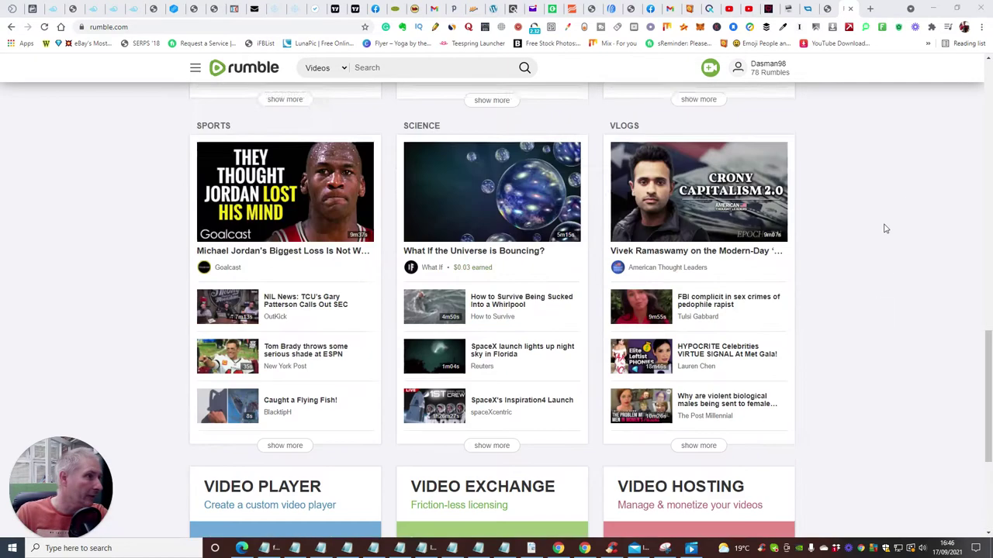
{"action": "scroll", "coordinate": [872, 240], "scroll_direction": "up", "scroll_amount": 10}
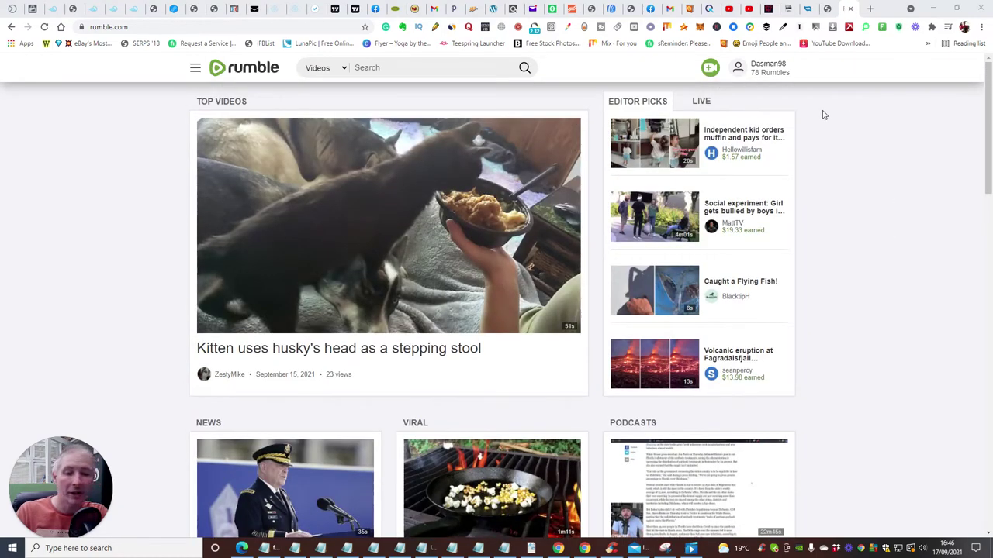
{"action": "left_click", "coordinate": [708, 70]}
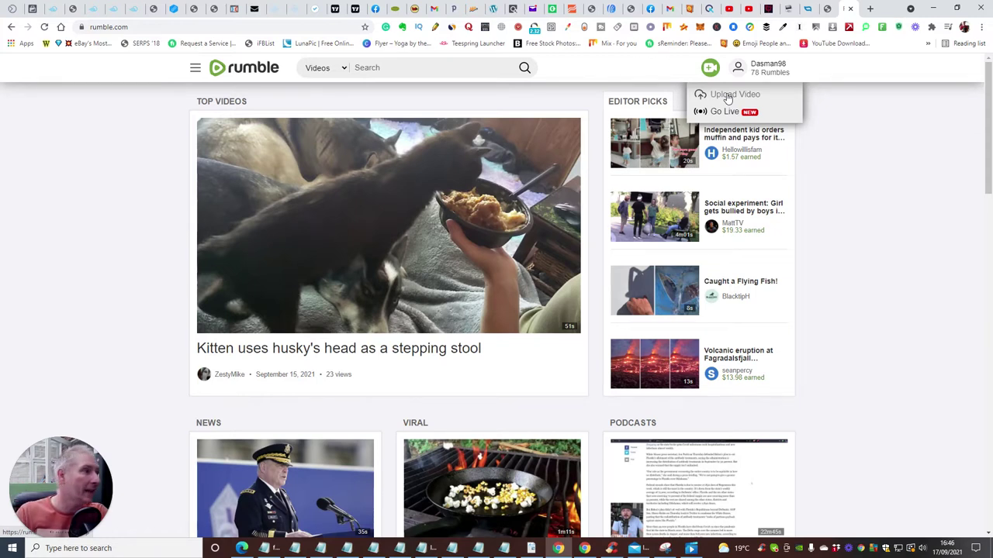
{"action": "left_click", "coordinate": [727, 94]}
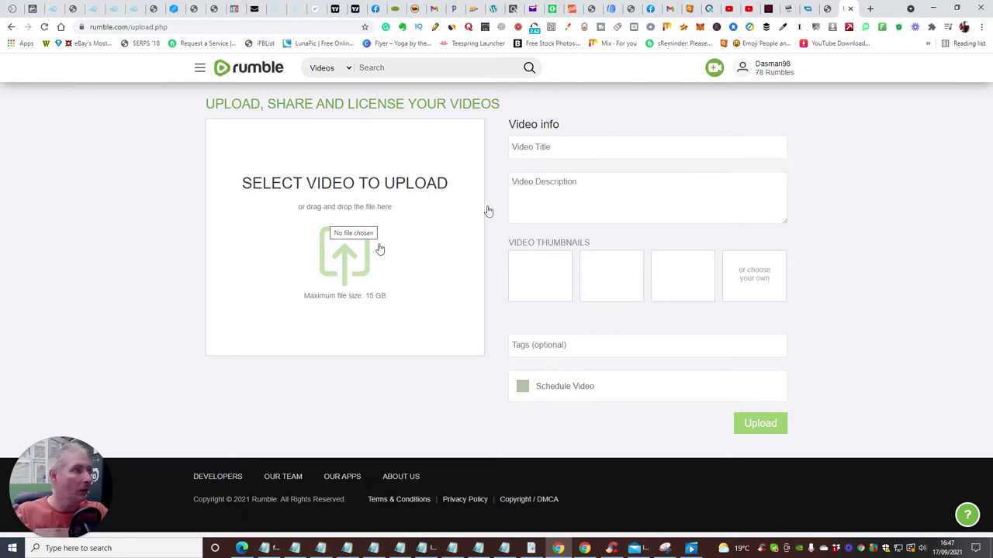
Copy the share link of the Den Social video from its YouTube Studio details
{"action": "left_click", "coordinate": [751, 9]}
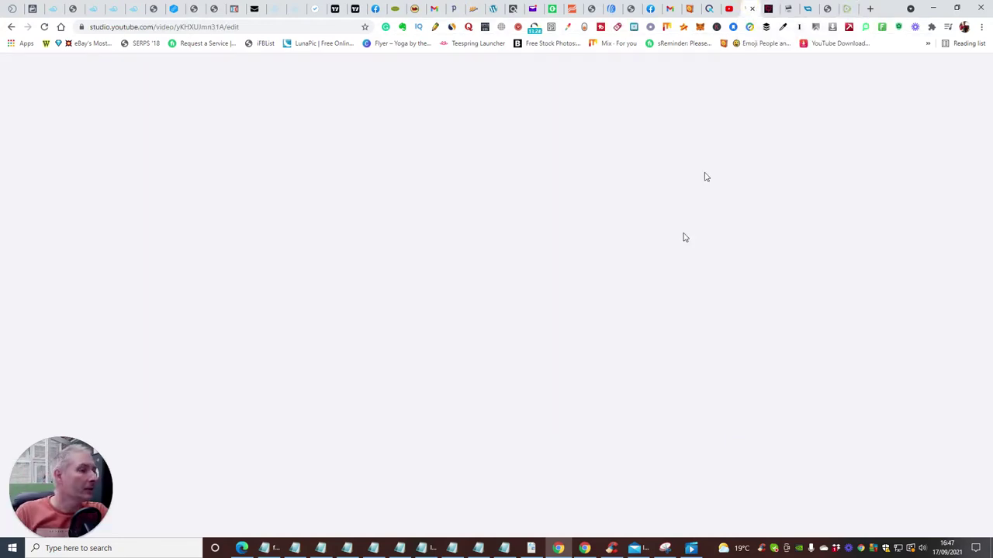
{"action": "left_click", "coordinate": [410, 141]}
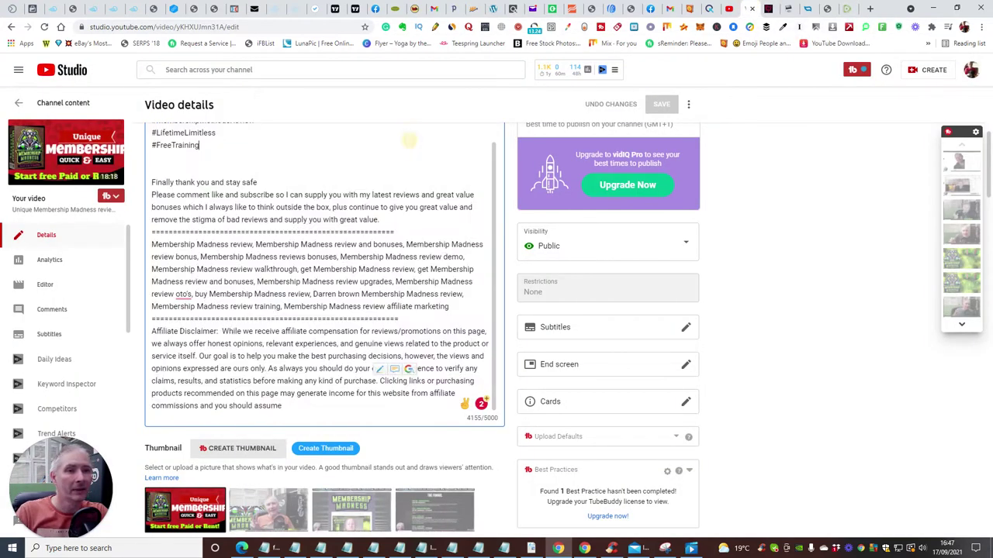
{"action": "left_click", "coordinate": [727, 10]}
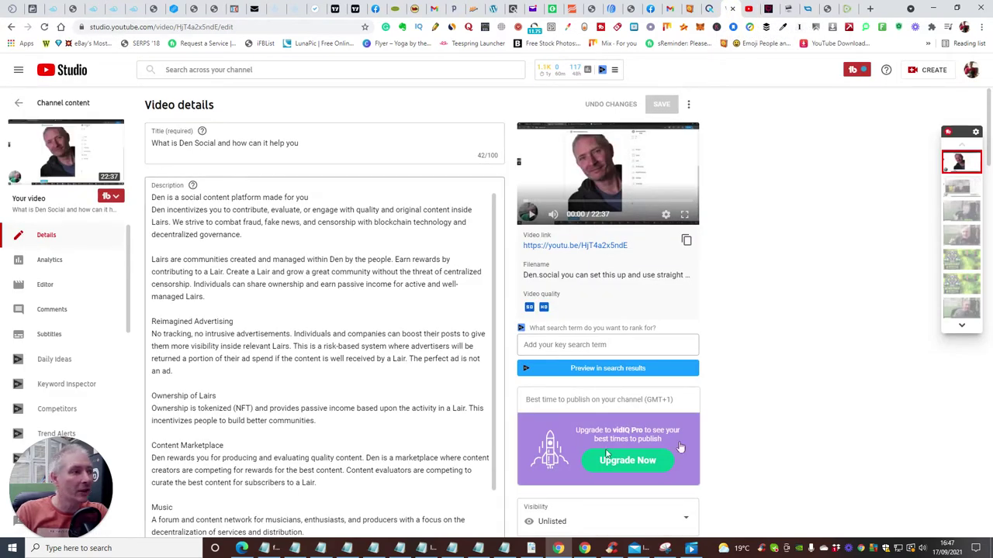
{"action": "left_click", "coordinate": [687, 241]}
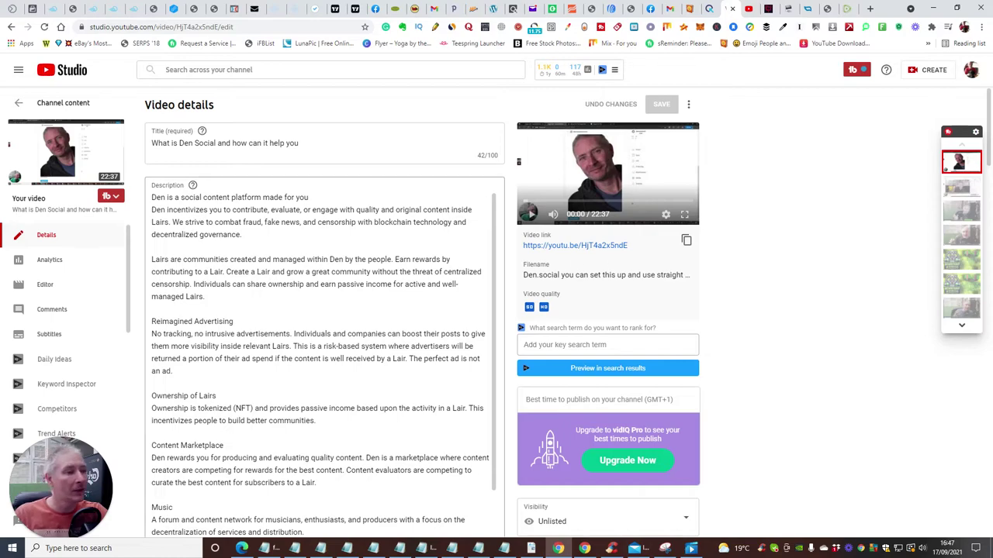
Scroll down to the License setting and open the help article on license types
{"action": "scroll", "coordinate": [349, 308], "scroll_direction": "down", "scroll_amount": 10}
{"action": "scroll", "coordinate": [350, 309], "scroll_direction": "down", "scroll_amount": 20}
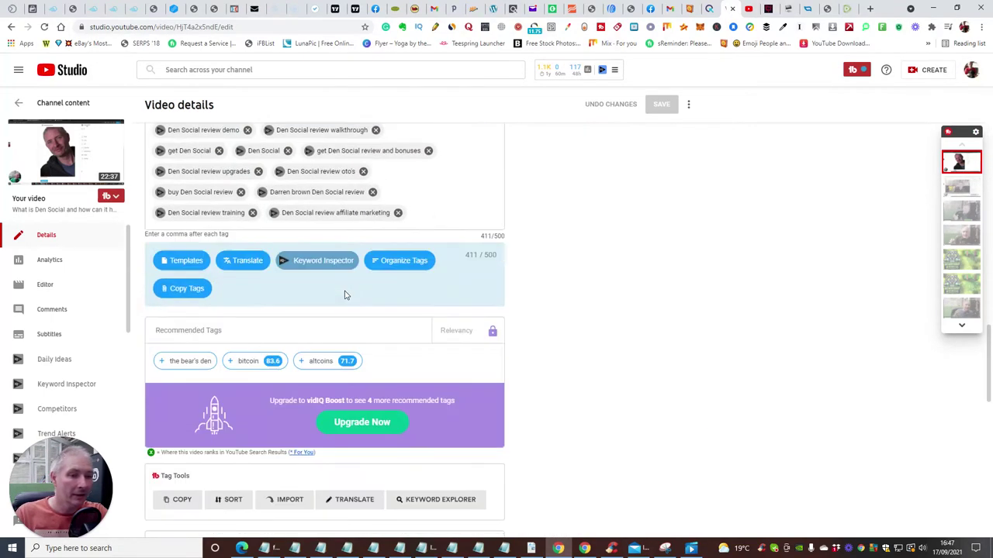
{"action": "scroll", "coordinate": [345, 297], "scroll_direction": "down", "scroll_amount": 2}
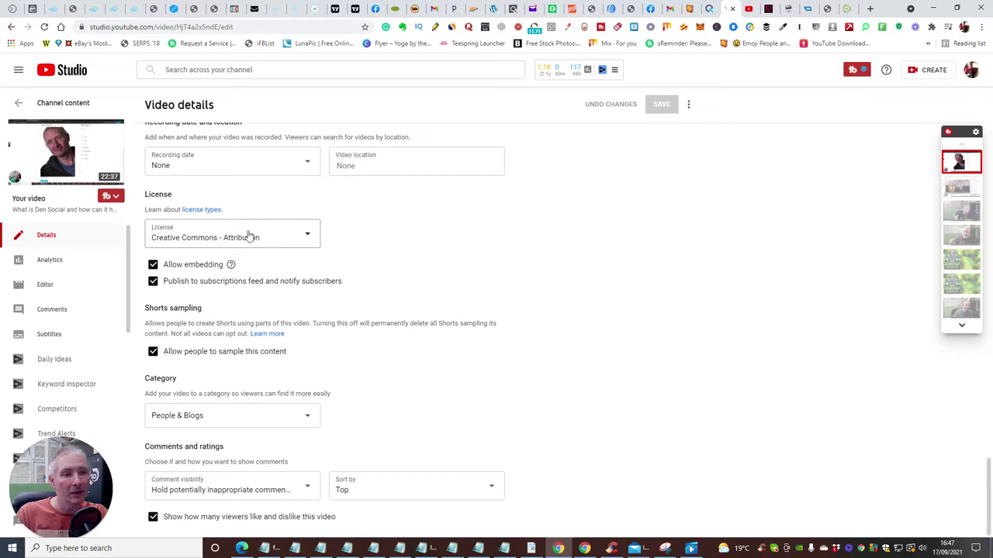
{"action": "left_click", "coordinate": [202, 211]}
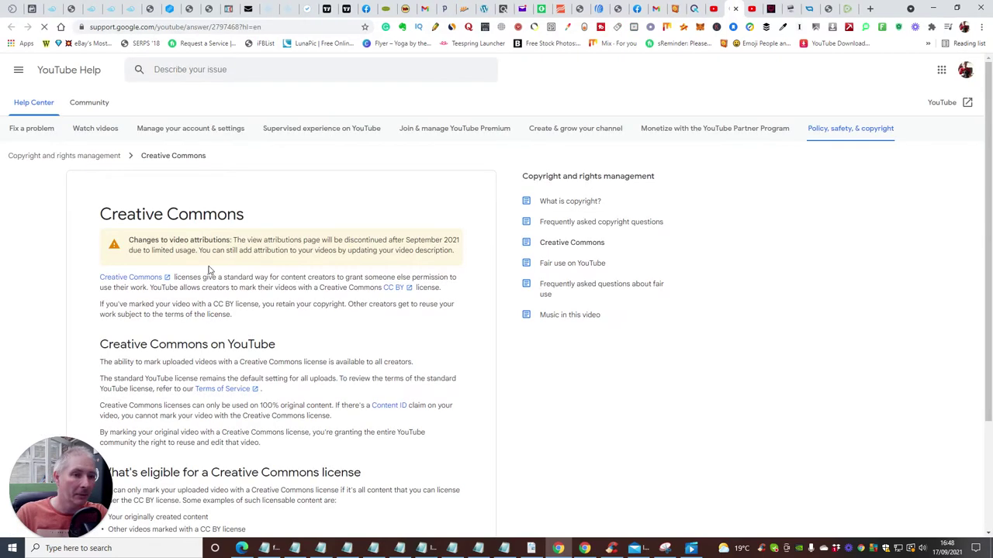
Read the Creative Commons help article, then return to the Rumble upload tab
{"action": "scroll", "coordinate": [401, 297], "scroll_direction": "down", "scroll_amount": 3}
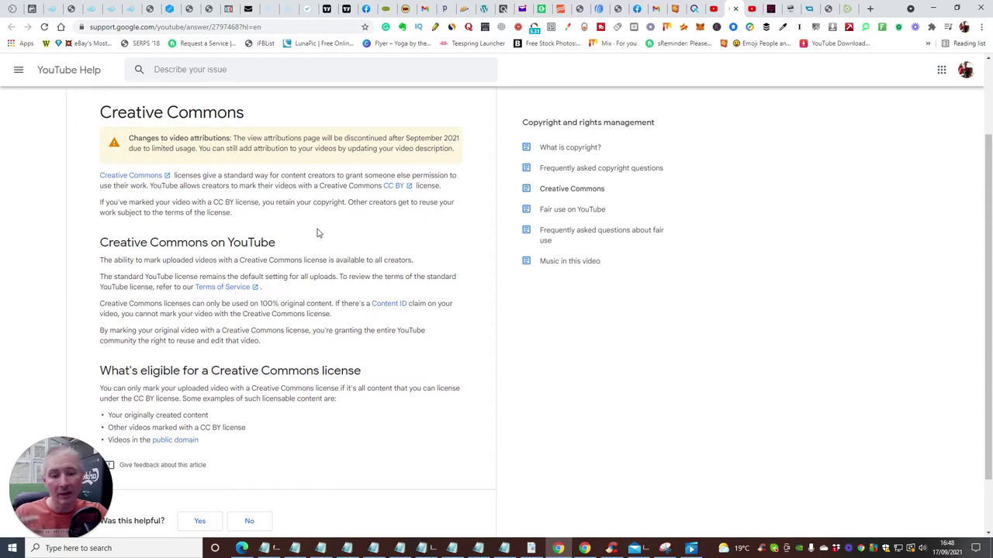
{"action": "left_click", "coordinate": [846, 8]}
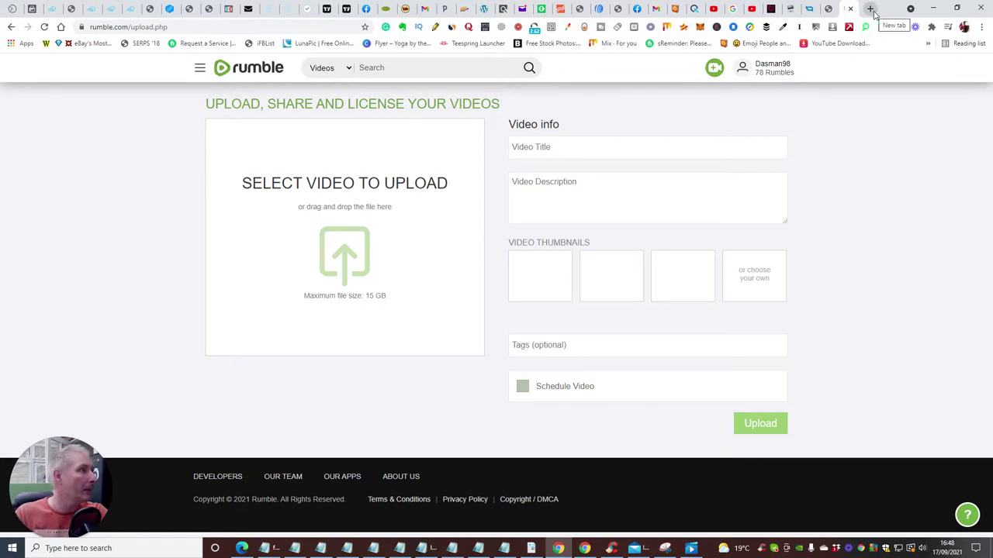
In a new tab, search 'save' and open savefrom.net's YouTube Downloader
{"action": "left_click", "coordinate": [870, 8]}
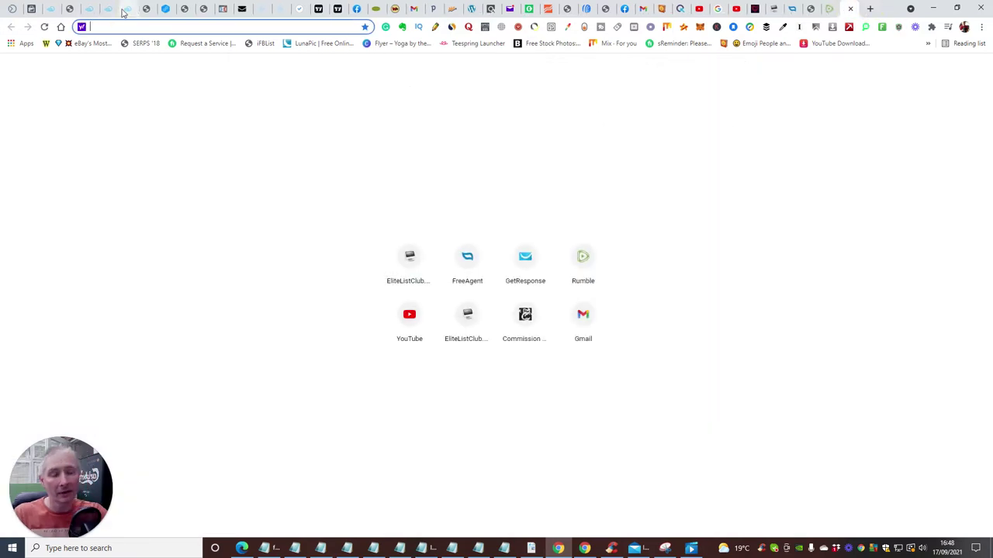
{"action": "type", "text": "savefrom.net"}
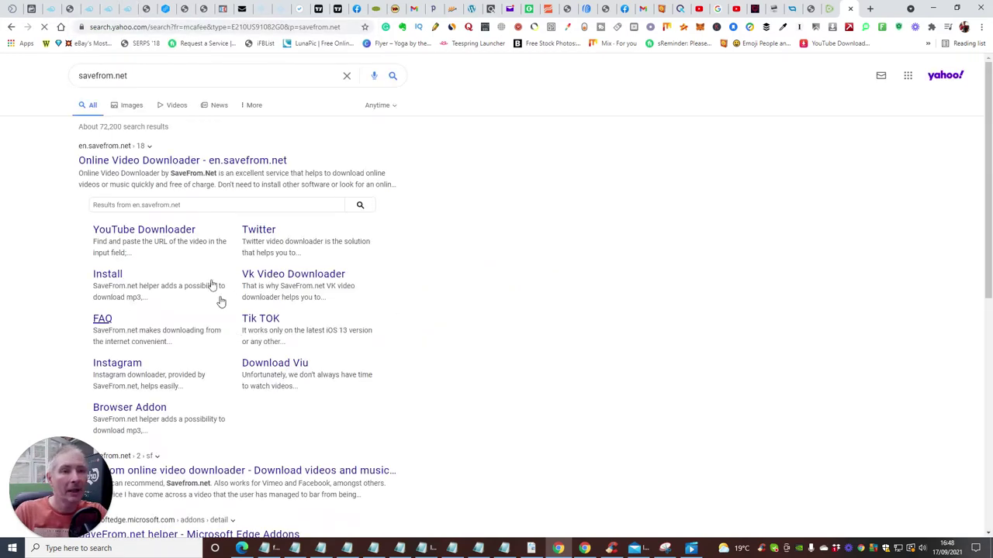
{"action": "left_click", "coordinate": [101, 236]}
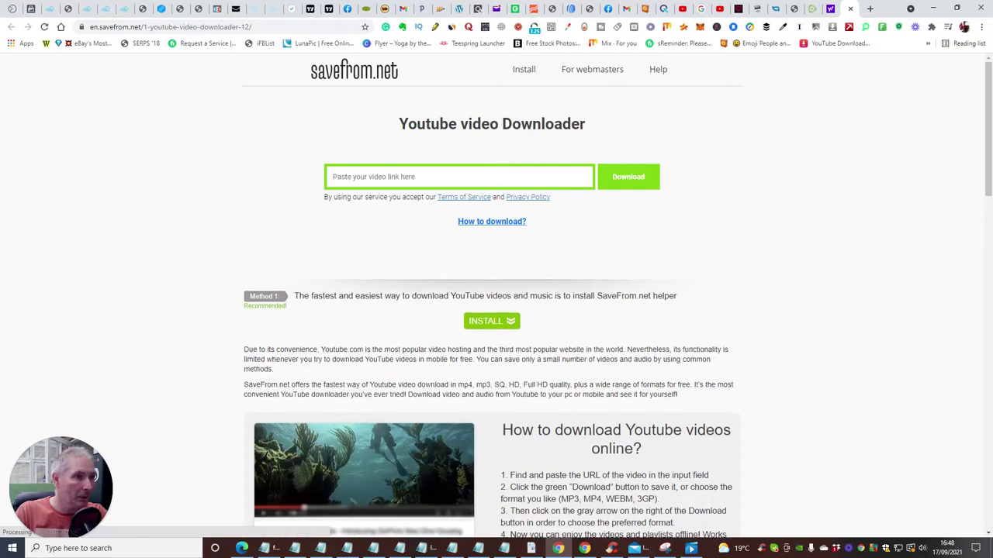
{"action": "right_click", "coordinate": [391, 177]}
{"action": "left_click", "coordinate": [415, 255]}
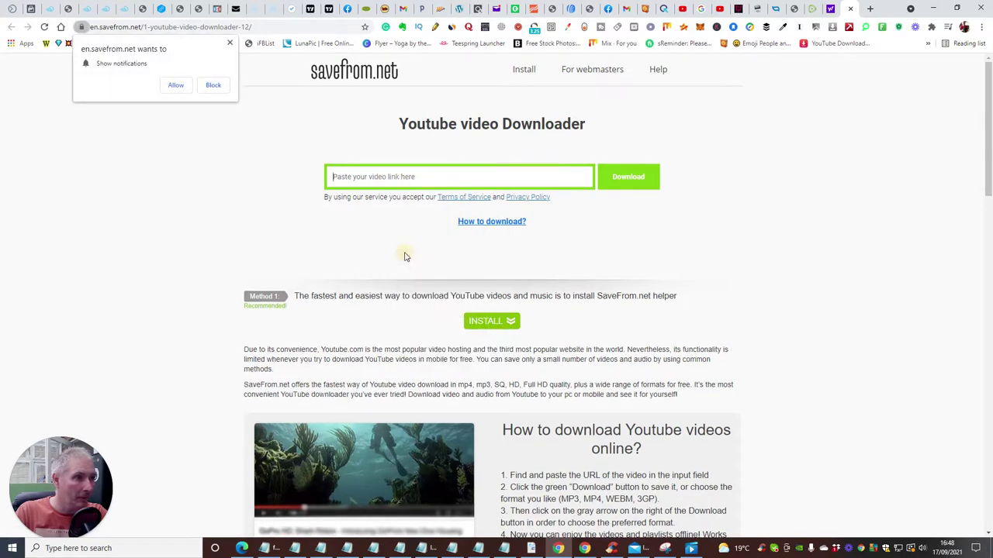
{"action": "left_click", "coordinate": [640, 176]}
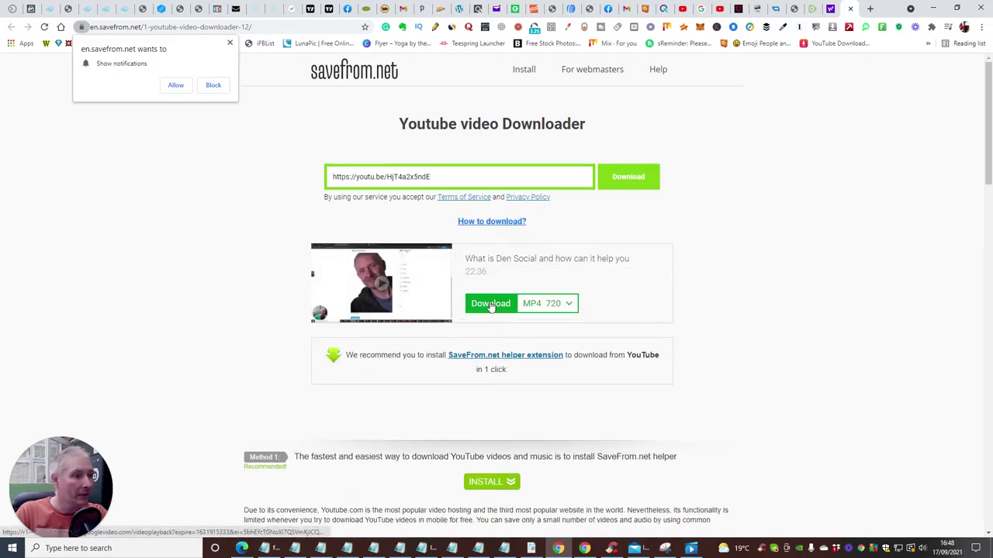
{"action": "left_click", "coordinate": [483, 303]}
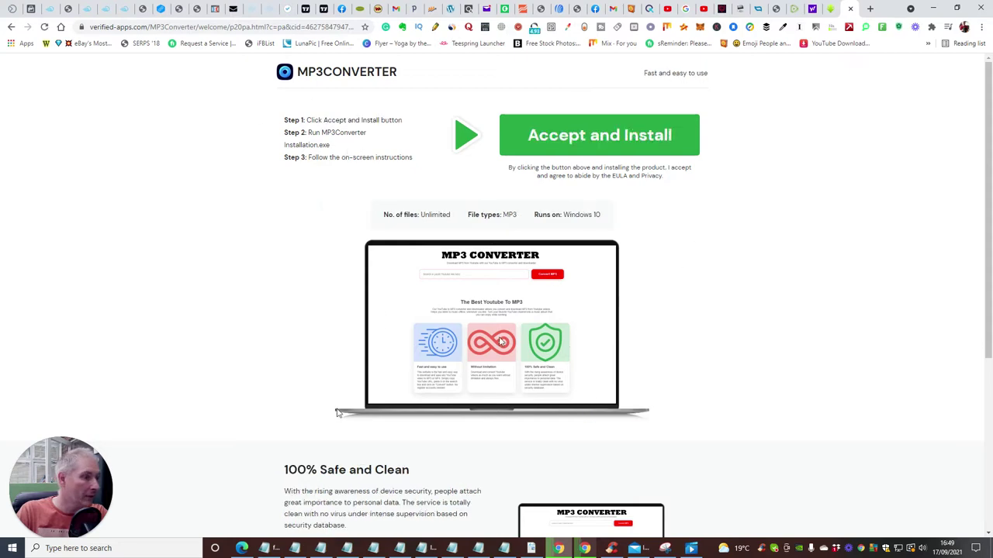
{"action": "scroll", "coordinate": [837, 217], "scroll_direction": "down", "scroll_amount": 3}
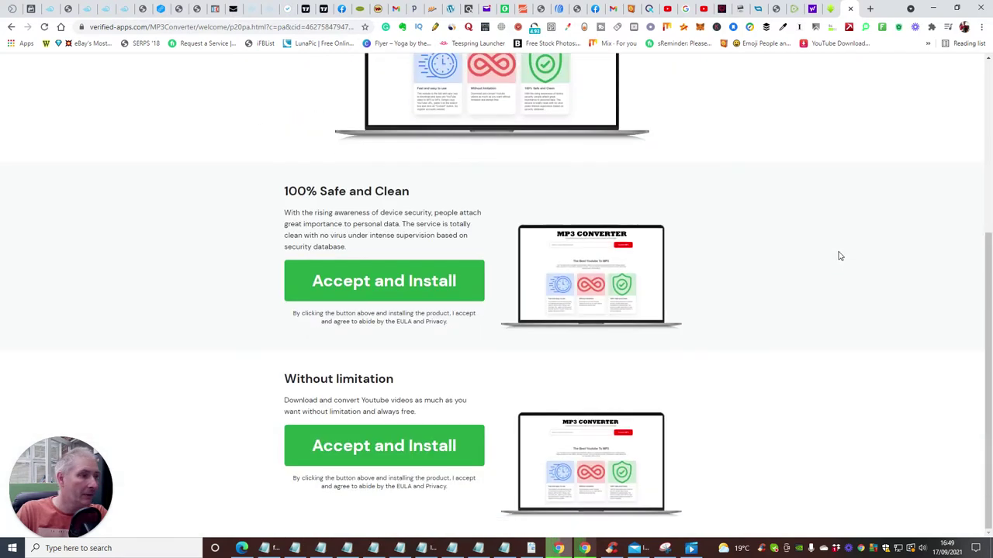
{"action": "scroll", "coordinate": [837, 281], "scroll_direction": "up", "scroll_amount": 3}
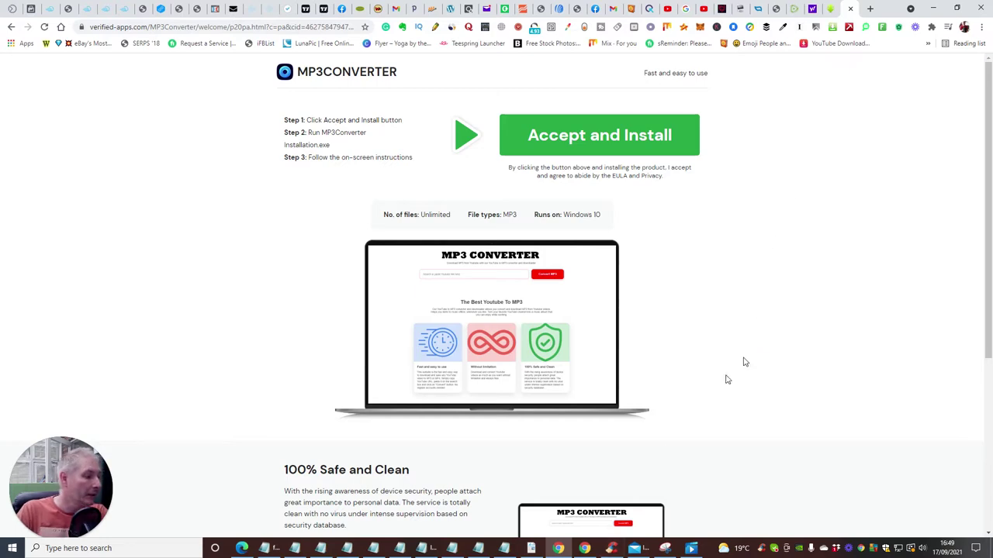
Locate the 69.9 MB Den Social MP4 in the Downloads folder, then return to Chrome
{"action": "left_click", "coordinate": [553, 553]}
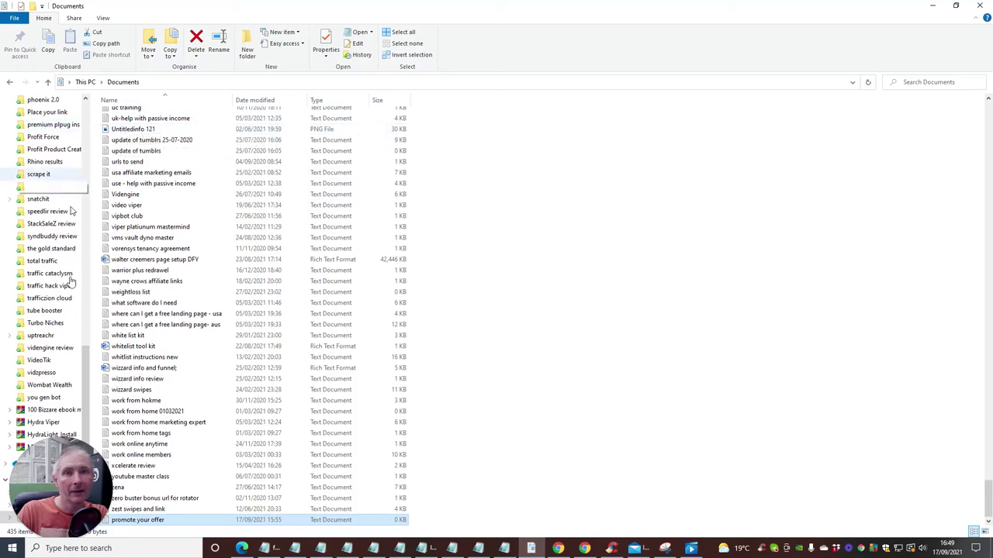
{"action": "left_click_drag", "start_coordinate": [87, 361], "coordinate": [83, 82]}
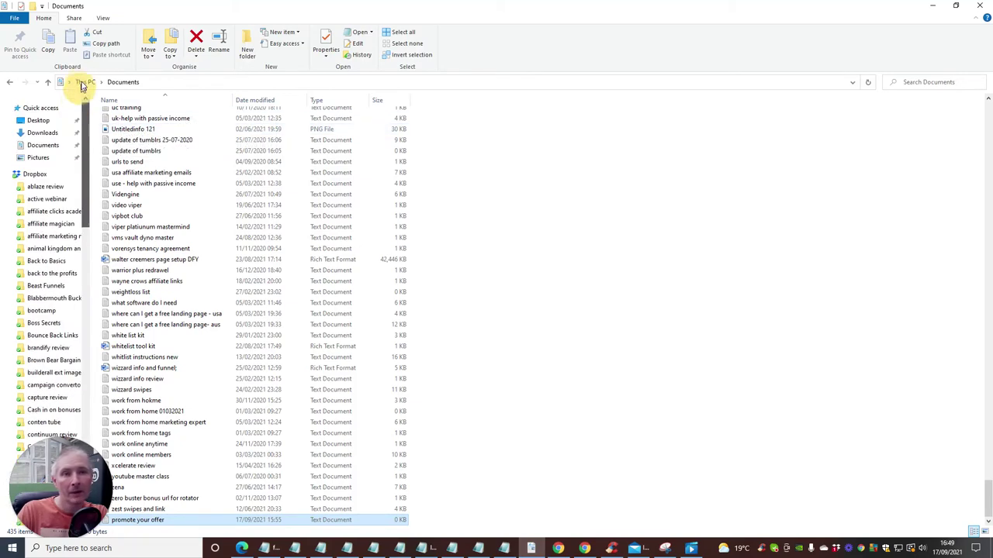
{"action": "left_click", "coordinate": [42, 133]}
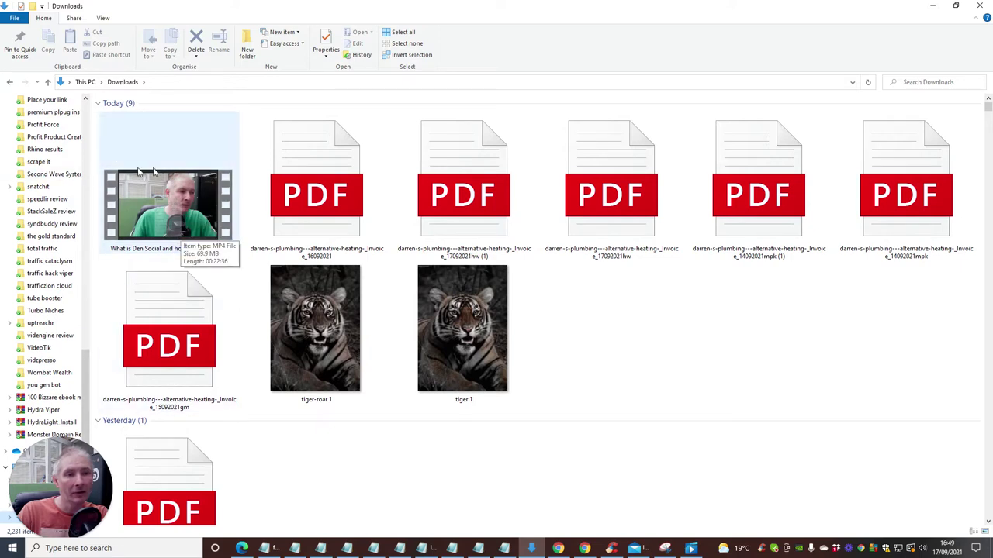
{"action": "left_click_drag", "start_coordinate": [88, 363], "coordinate": [79, 104]}
{"action": "left_click", "coordinate": [43, 108]}
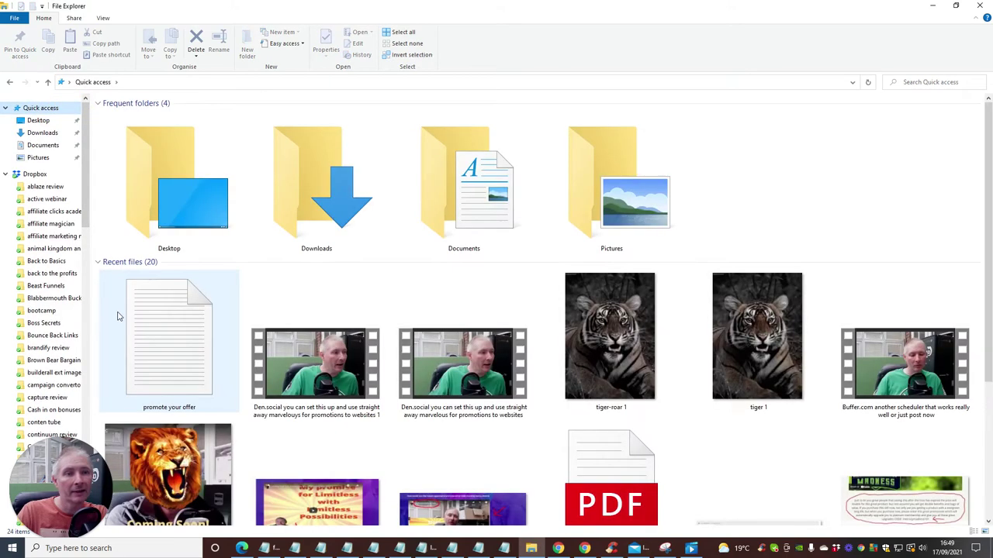
{"action": "scroll", "coordinate": [233, 298], "scroll_direction": "down", "scroll_amount": 1}
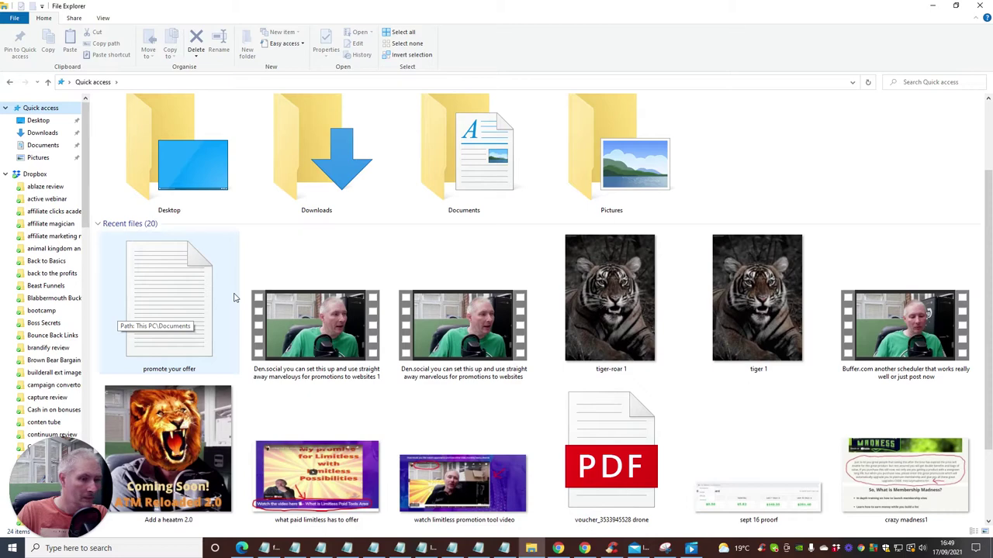
{"action": "scroll", "coordinate": [235, 297], "scroll_direction": "up", "scroll_amount": 1}
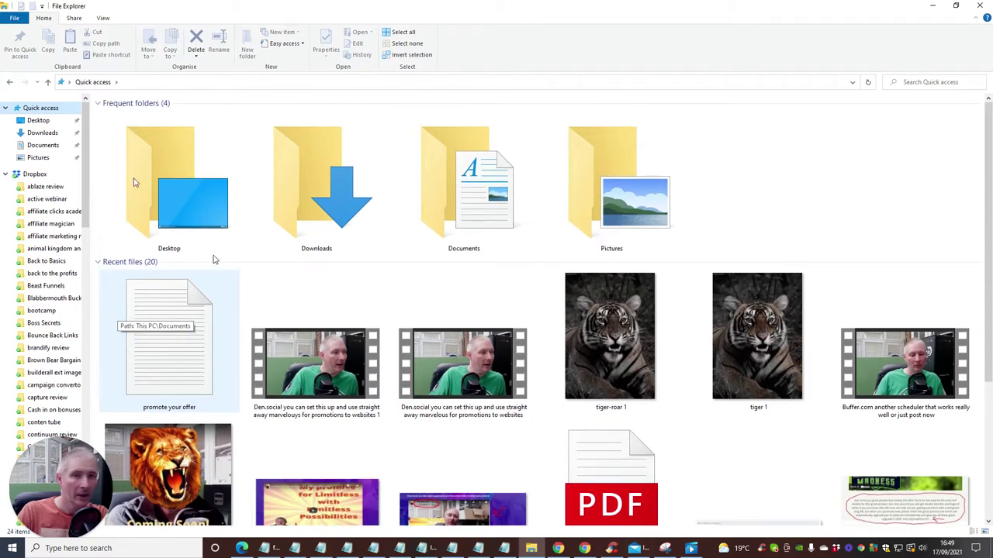
{"action": "left_click", "coordinate": [36, 133]}
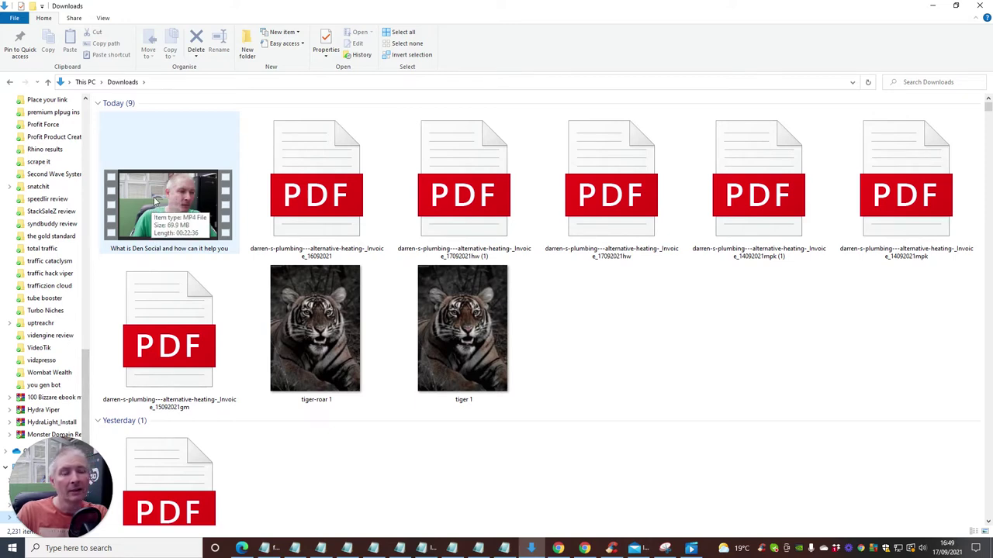
{"action": "right_click", "coordinate": [155, 200]}
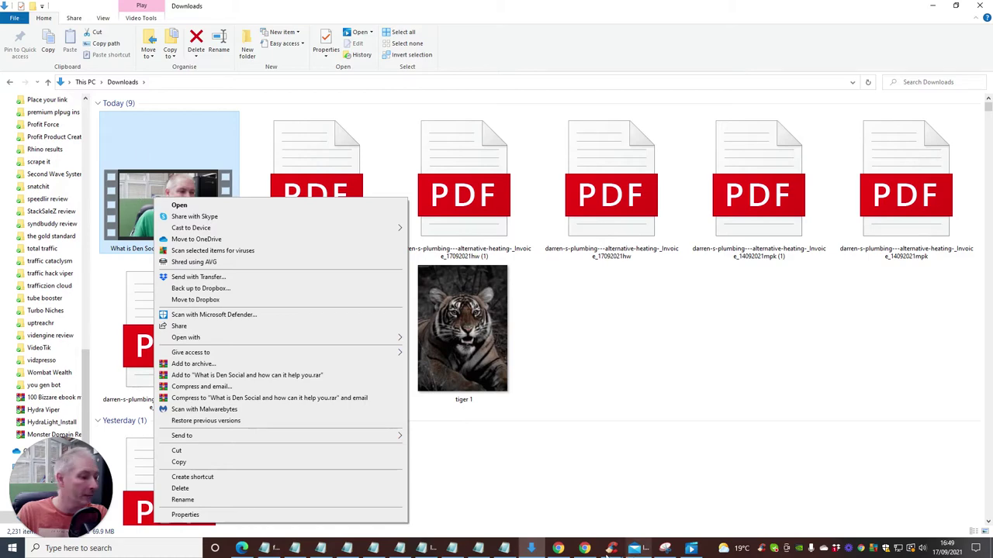
{"action": "left_click", "coordinate": [559, 548]}
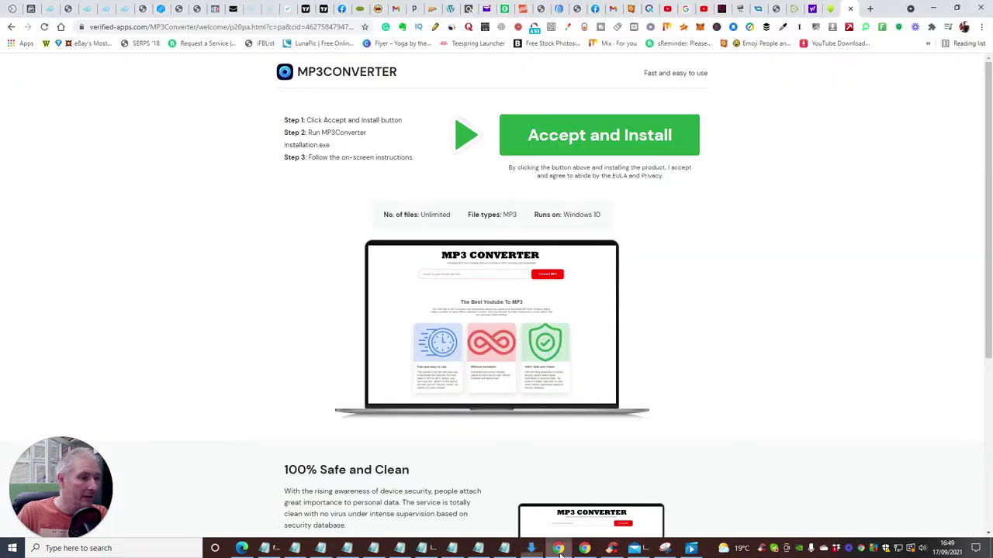
Upload the 'What is Den Social and how can it help you' MP4 to Rumble
{"action": "left_click", "coordinate": [791, 10]}
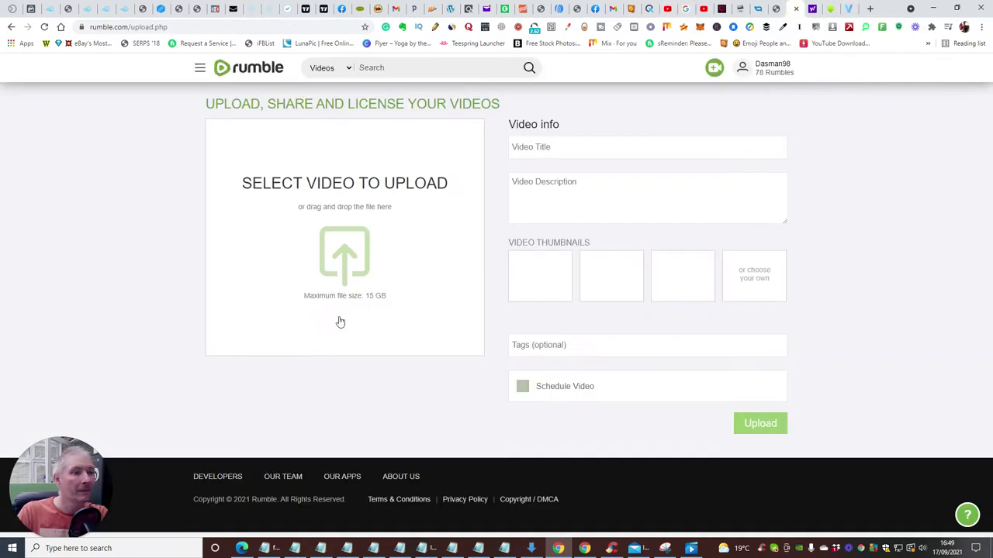
{"action": "left_click", "coordinate": [341, 249]}
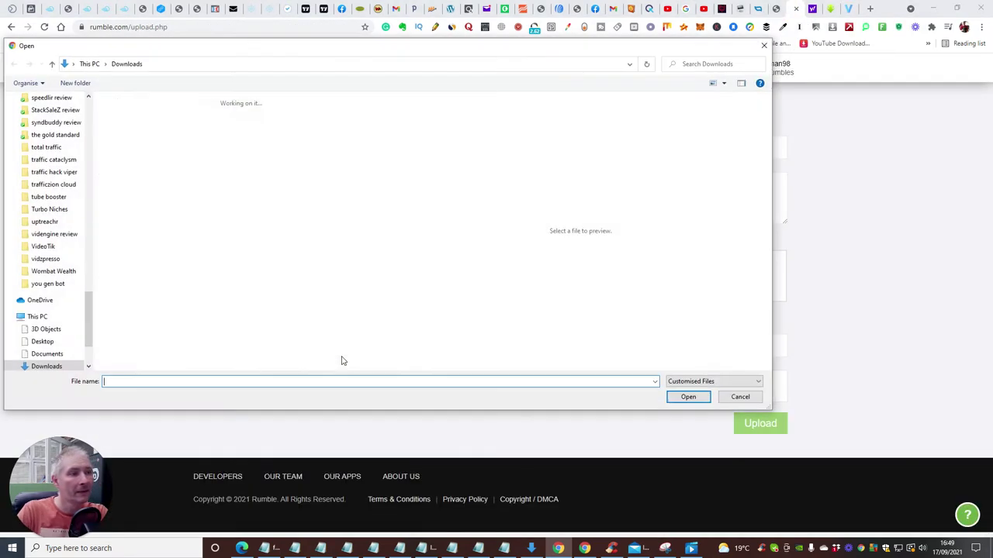
{"action": "left_click", "coordinate": [122, 149]}
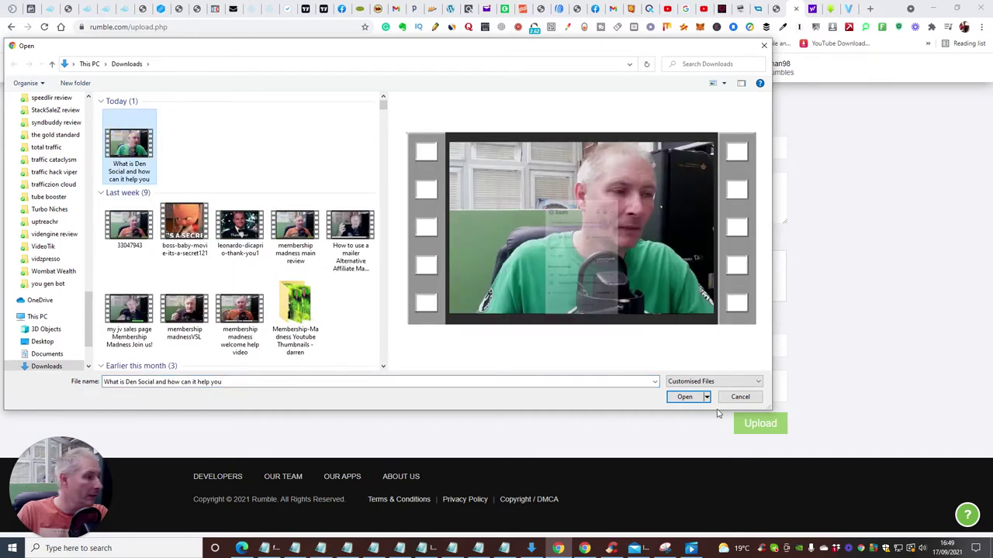
{"action": "left_click", "coordinate": [685, 402]}
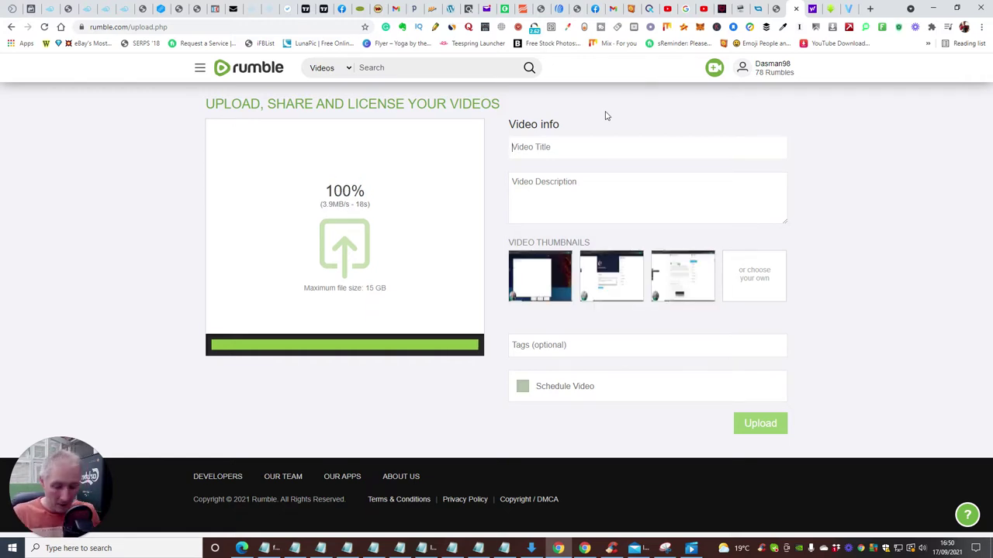
Title the Rumble video 'Training with Den Social how to setup and use'
{"action": "type", "text": "Tra"}
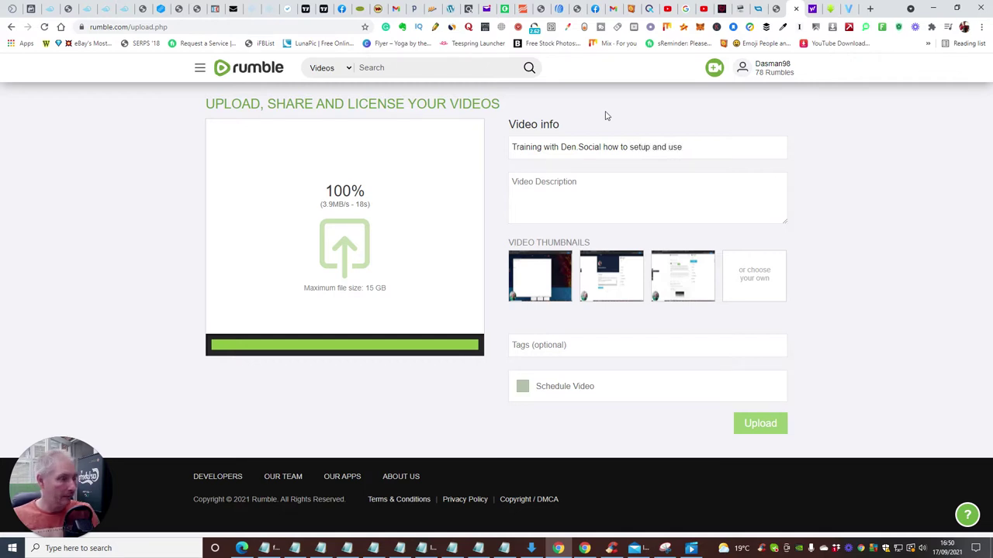
{"action": "left_click", "coordinate": [566, 186]}
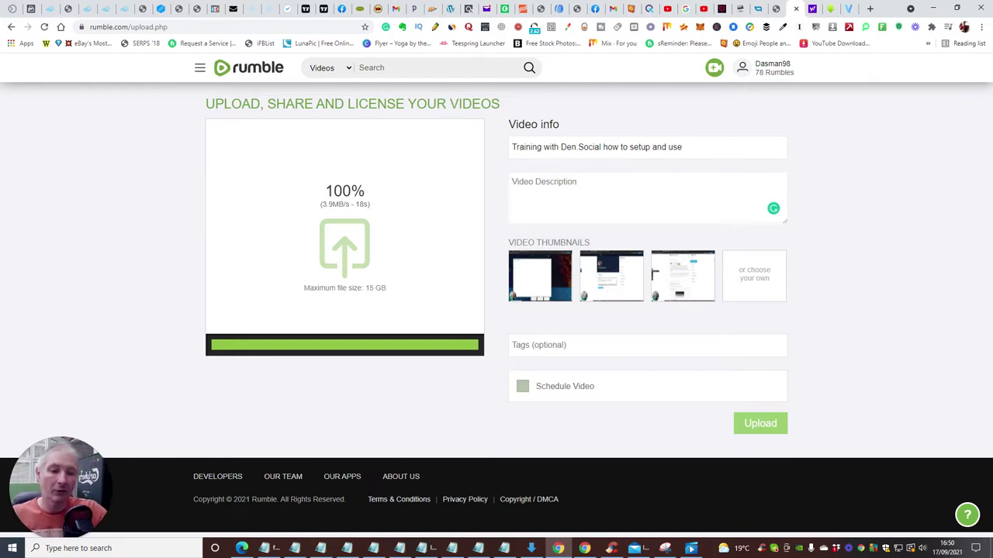
{"action": "left_click", "coordinate": [663, 10]}
Select and copy the whole 3396-character description of the Den Social video
{"action": "scroll", "coordinate": [308, 272], "scroll_direction": "up", "scroll_amount": 10}
{"action": "scroll", "coordinate": [308, 271], "scroll_direction": "up", "scroll_amount": 15}
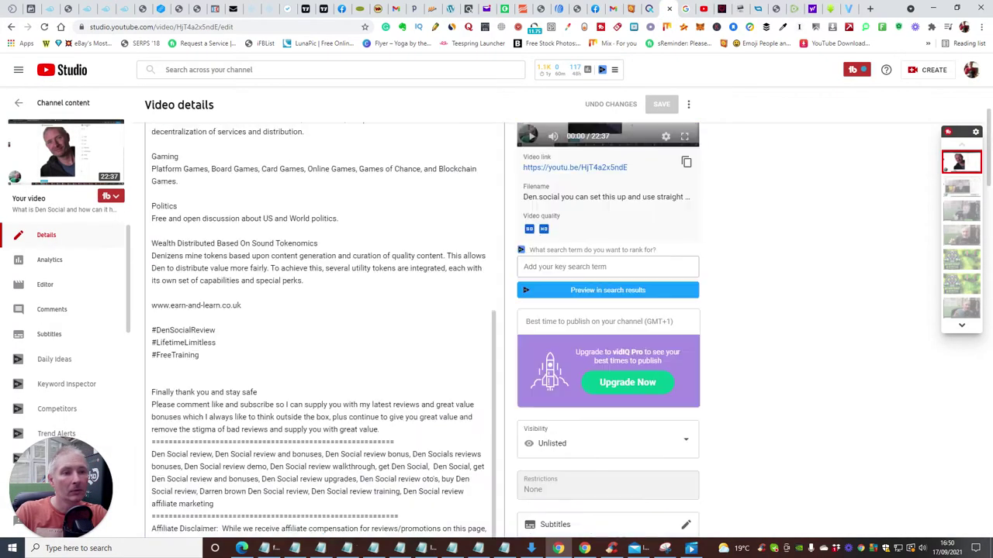
{"action": "scroll", "coordinate": [320, 356], "scroll_direction": "up", "scroll_amount": 5}
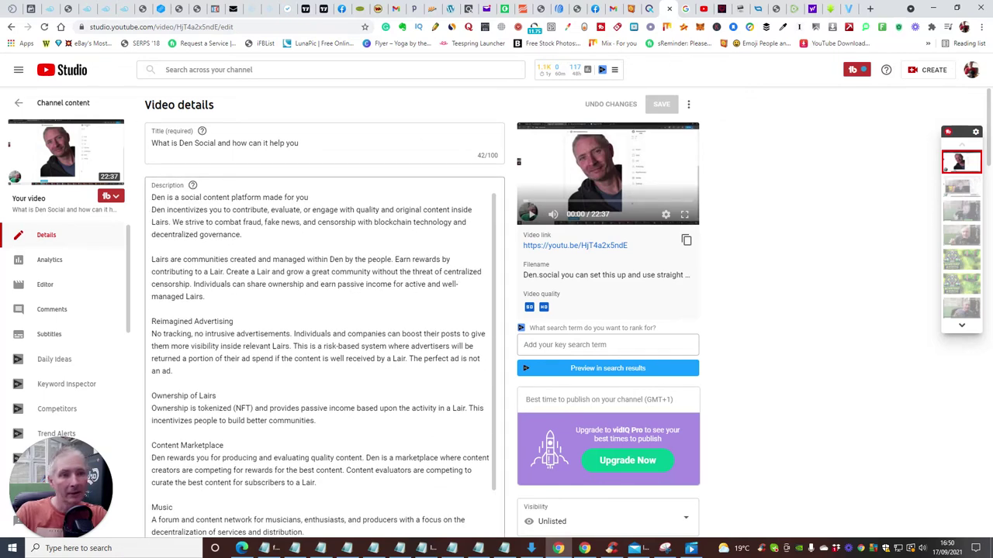
{"action": "left_click", "coordinate": [280, 311]}
{"action": "left_click", "coordinate": [260, 273], "text": "shift"}
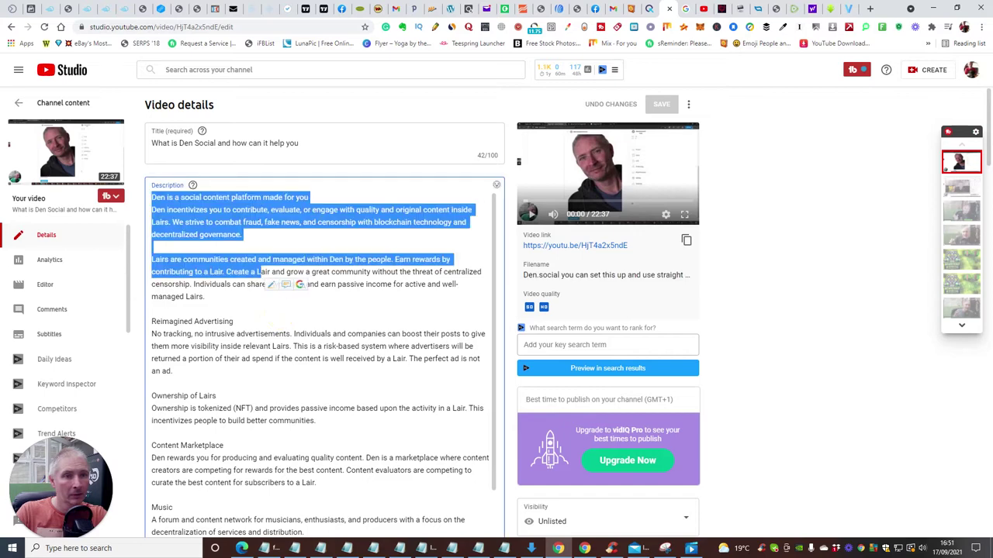
{"action": "left_click", "coordinate": [326, 198]}
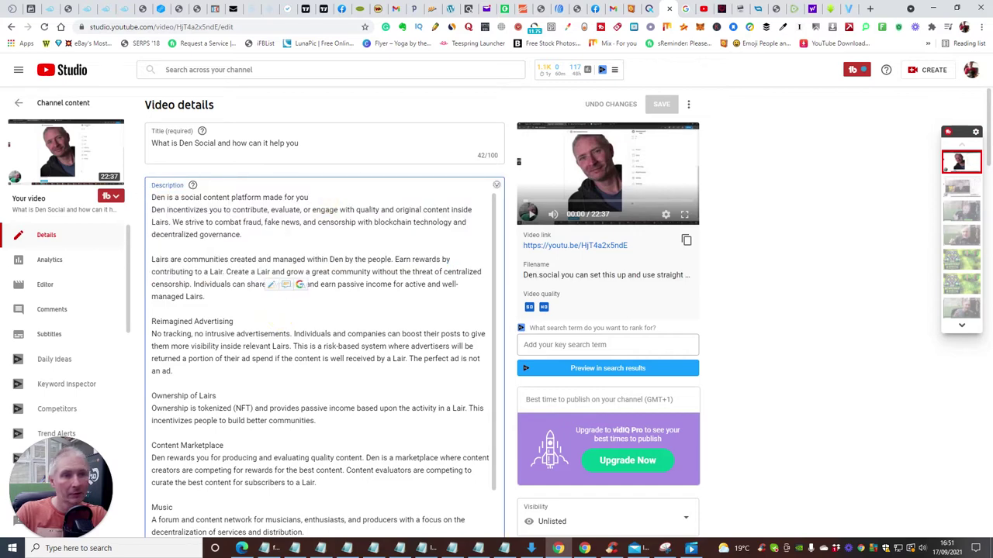
{"action": "left_click_drag", "start_coordinate": [152, 197], "coordinate": [413, 382]}
{"action": "left_click", "coordinate": [292, 381]}
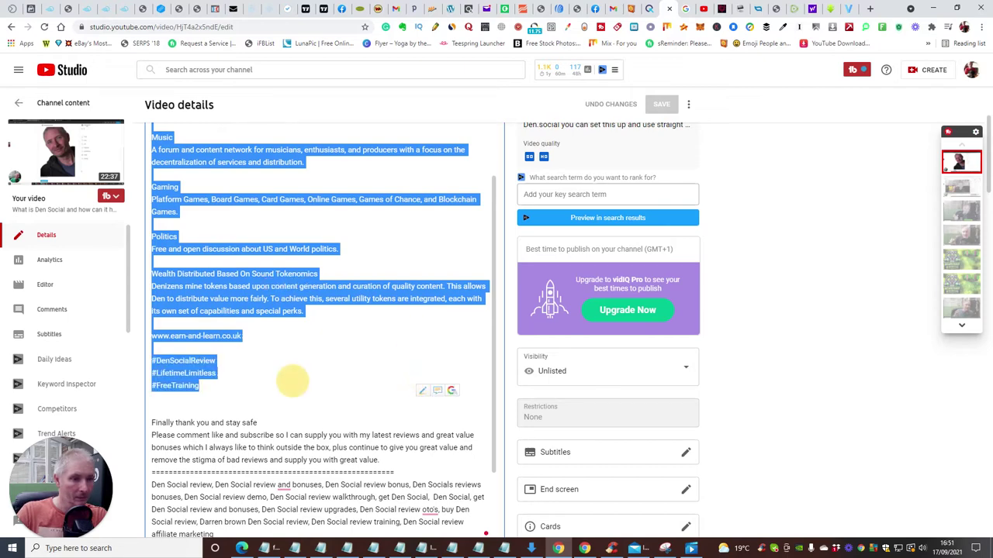
{"action": "scroll", "coordinate": [293, 381], "scroll_direction": "up", "scroll_amount": 6}
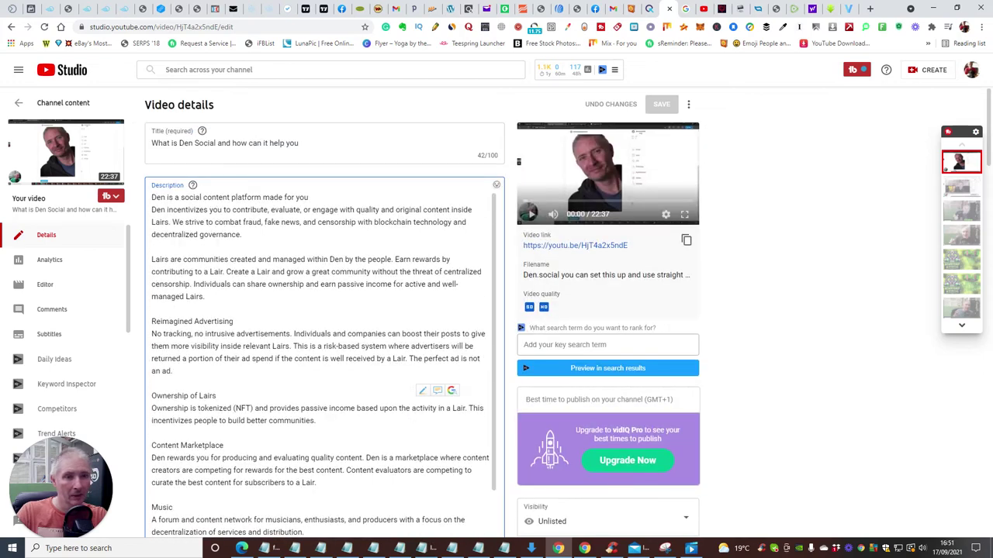
{"action": "left_click_drag", "start_coordinate": [152, 197], "coordinate": [418, 434]}
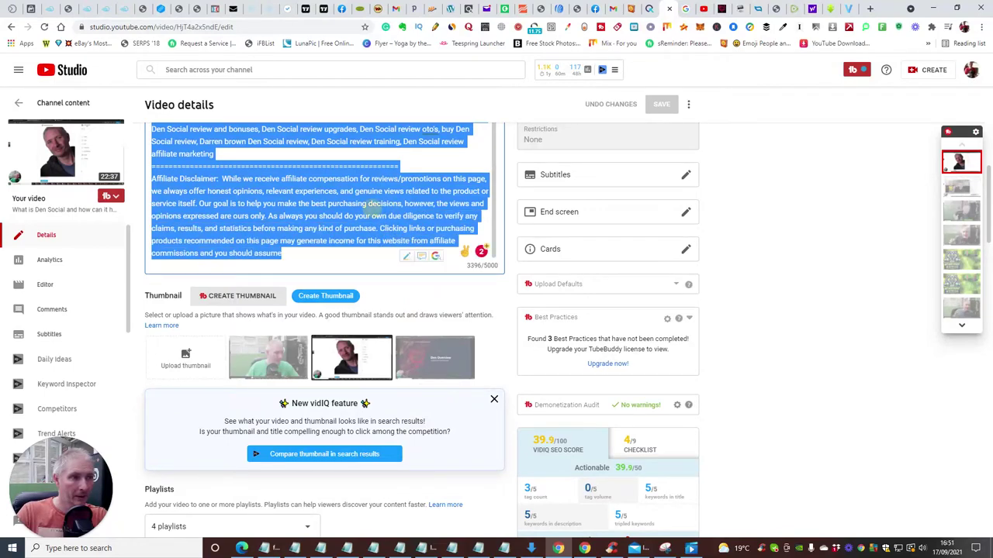
{"action": "right_click", "coordinate": [365, 206]}
{"action": "left_click", "coordinate": [382, 249]}
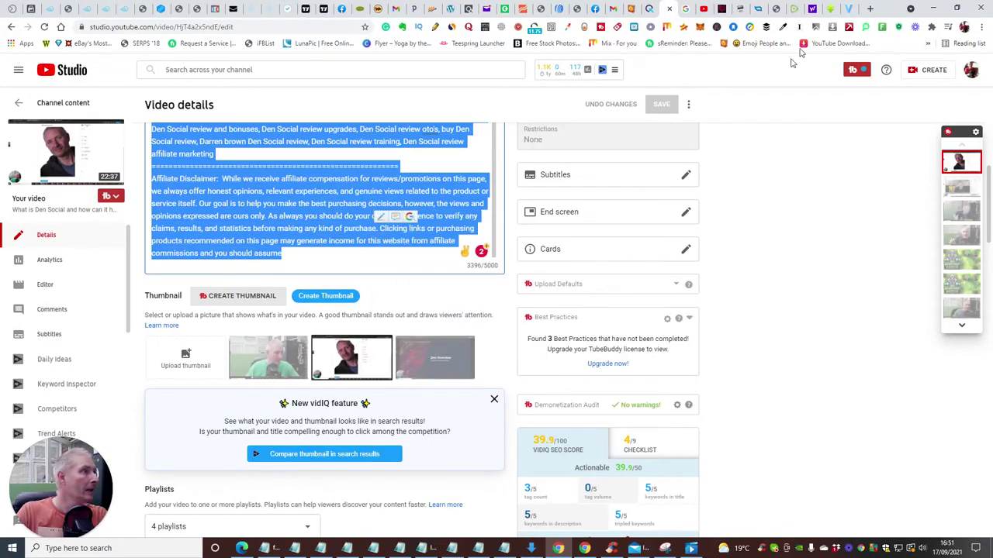
{"action": "left_click", "coordinate": [787, 9]}
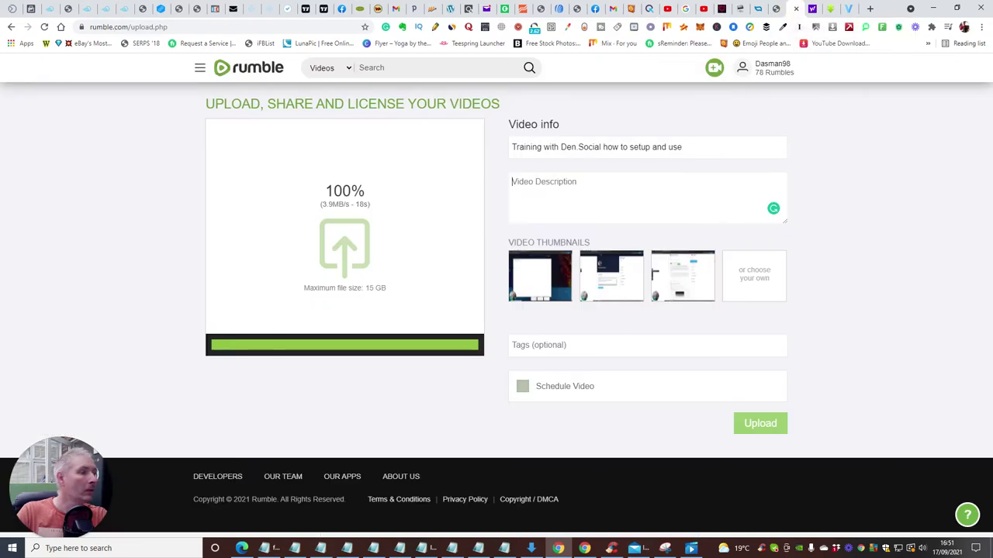
{"action": "left_click", "coordinate": [540, 195]}
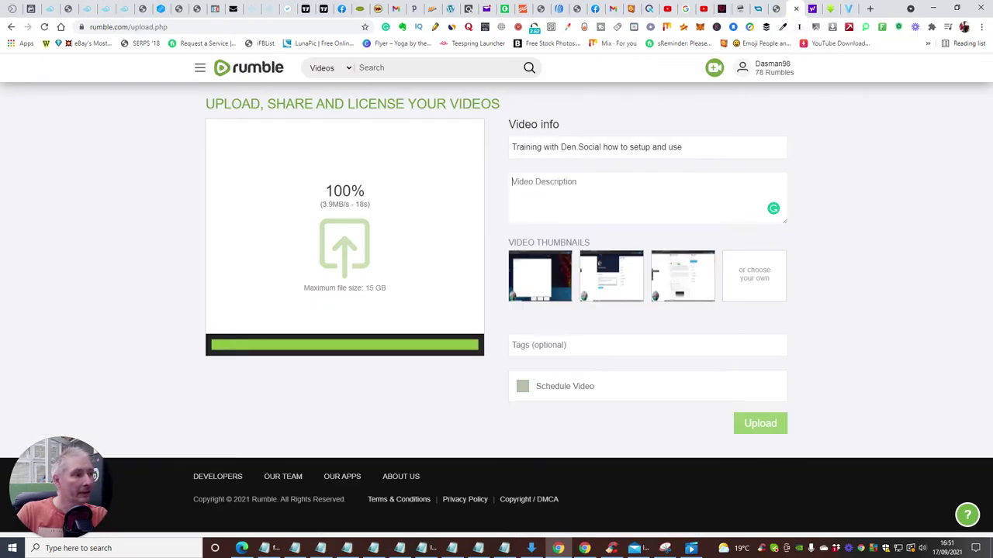
{"action": "right_click", "coordinate": [540, 195]}
{"action": "left_click", "coordinate": [566, 274]}
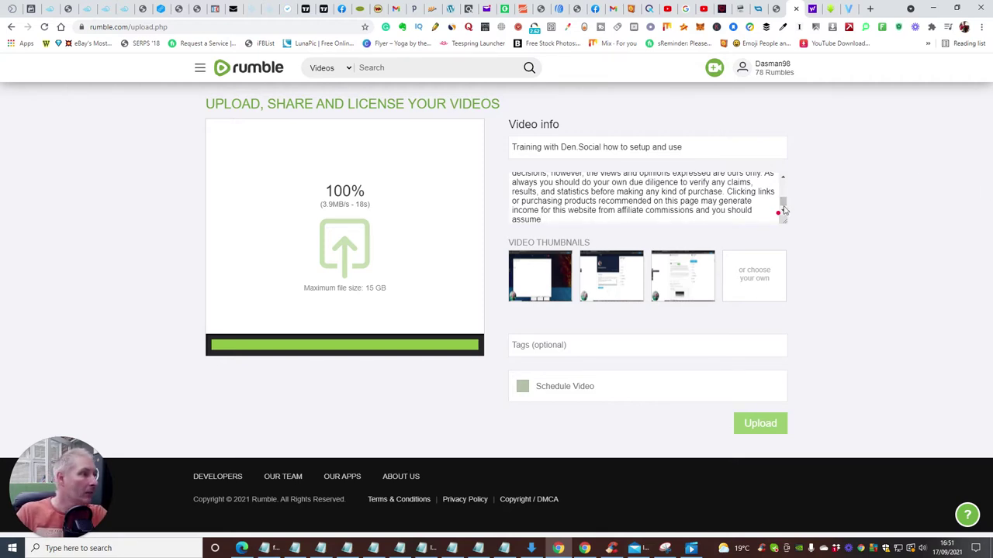
{"action": "left_click_drag", "start_coordinate": [782, 206], "coordinate": [783, 174]}
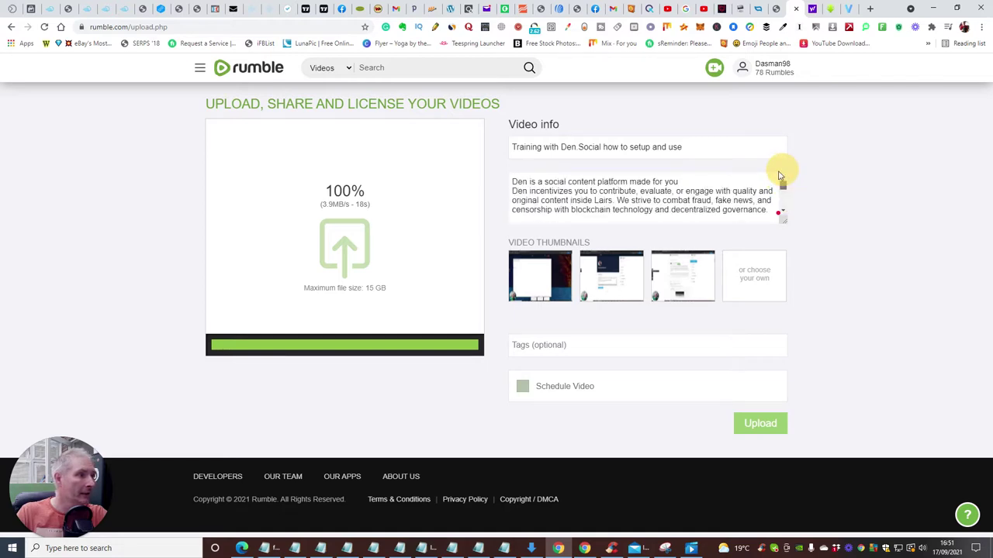
{"action": "scroll", "coordinate": [644, 196], "scroll_direction": "down", "scroll_amount": 10}
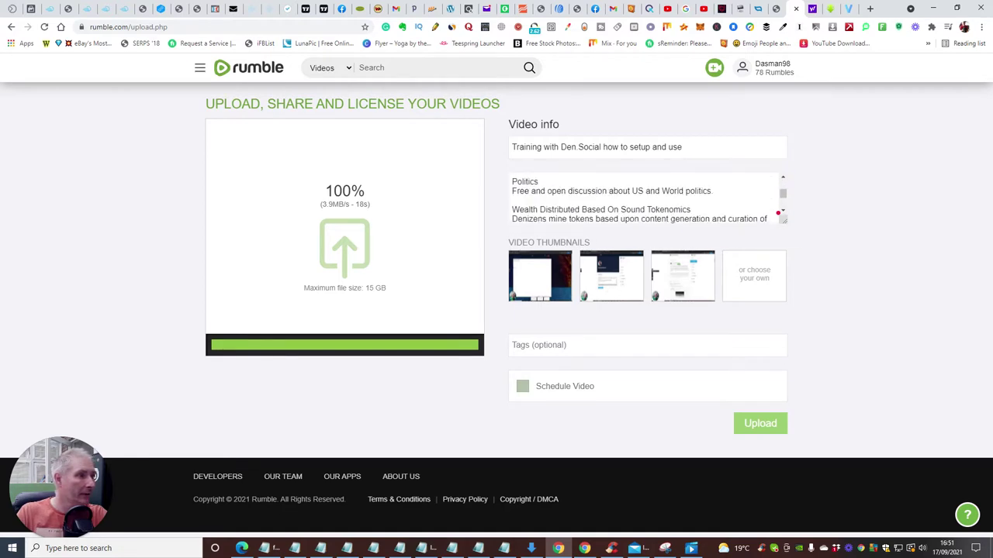
{"action": "scroll", "coordinate": [644, 196], "scroll_direction": "up", "scroll_amount": 5}
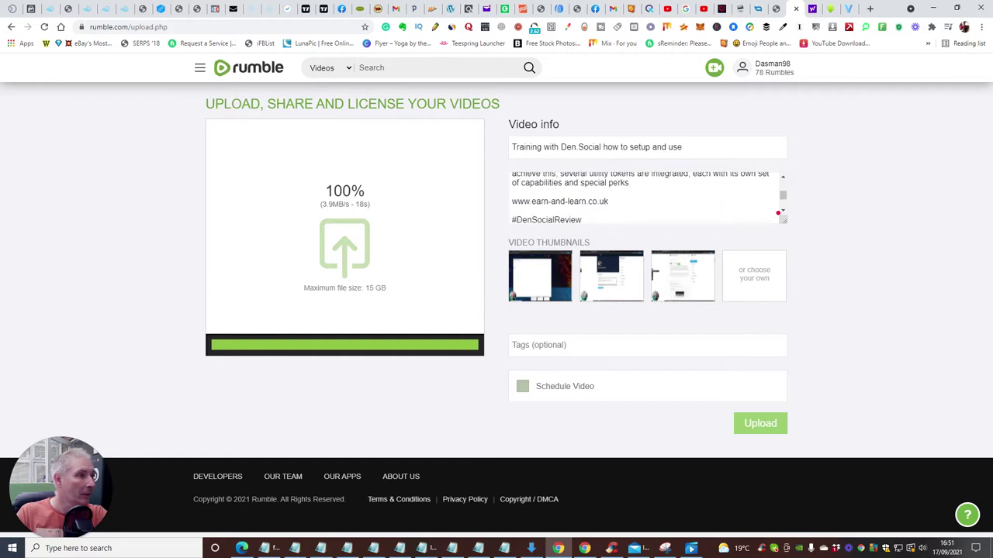
{"action": "scroll", "coordinate": [643, 196], "scroll_direction": "up", "scroll_amount": 3}
{"action": "scroll", "coordinate": [643, 196], "scroll_direction": "up", "scroll_amount": 5}
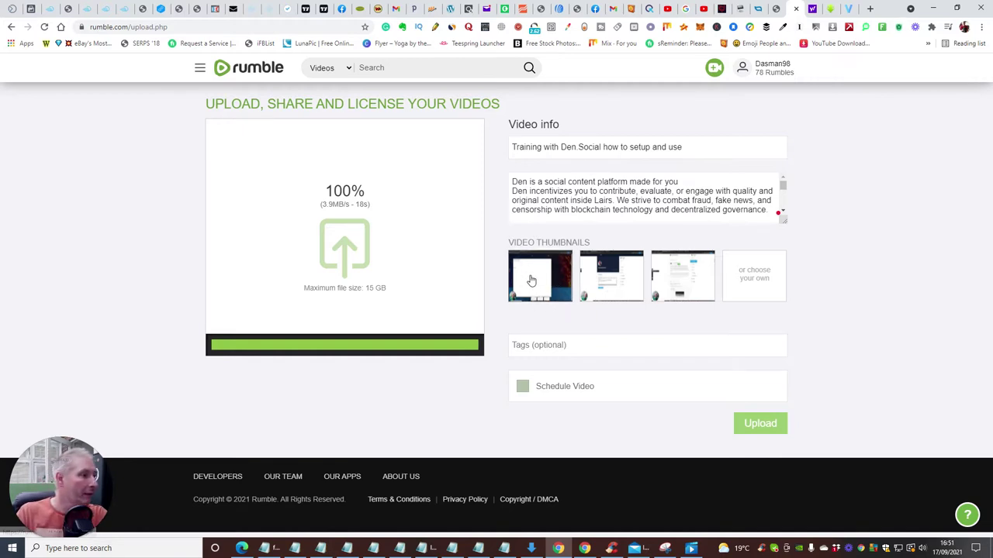
Open thumbnailblaster.com in a new tab and sign in through Members Login
{"action": "left_click", "coordinate": [871, 9]}
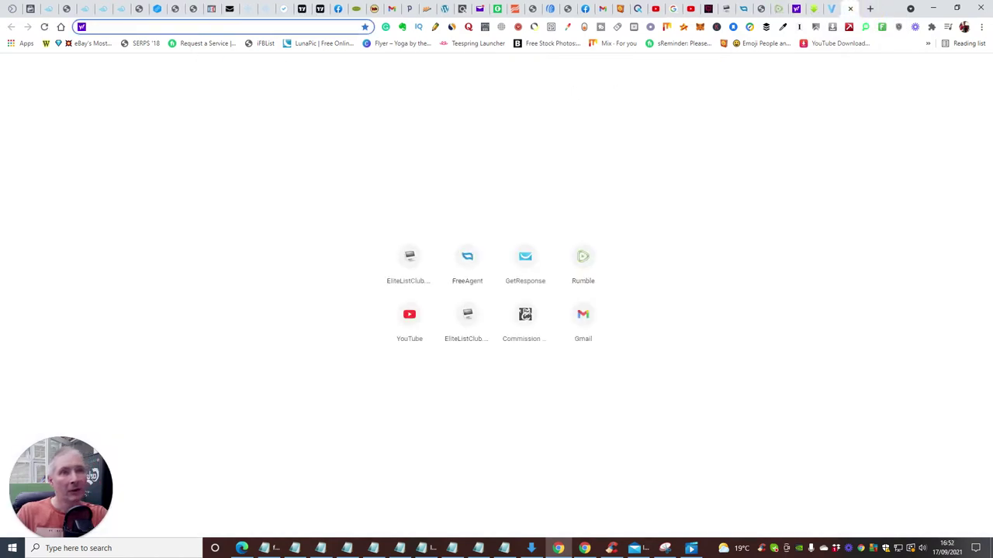
{"action": "type", "text": "thumb"}
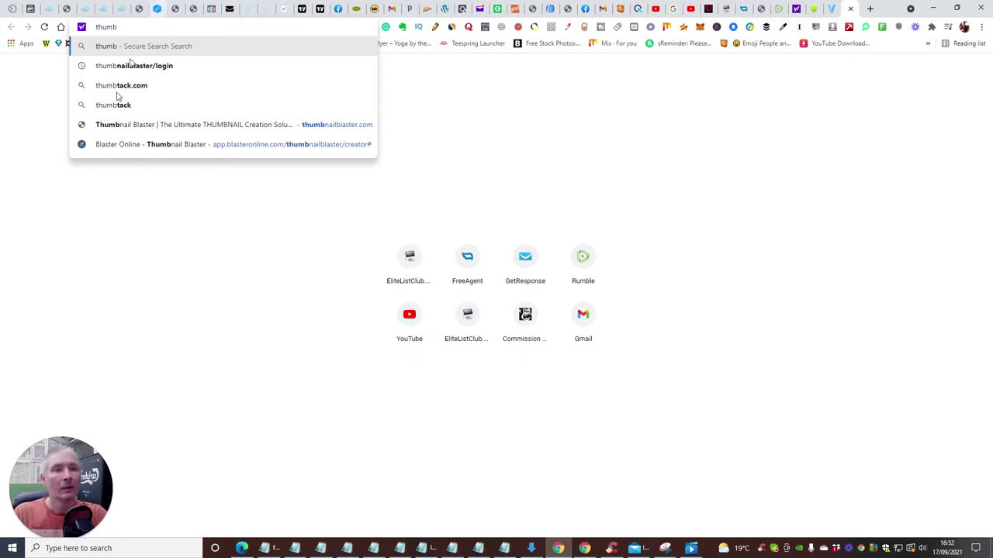
{"action": "left_click", "coordinate": [105, 124]}
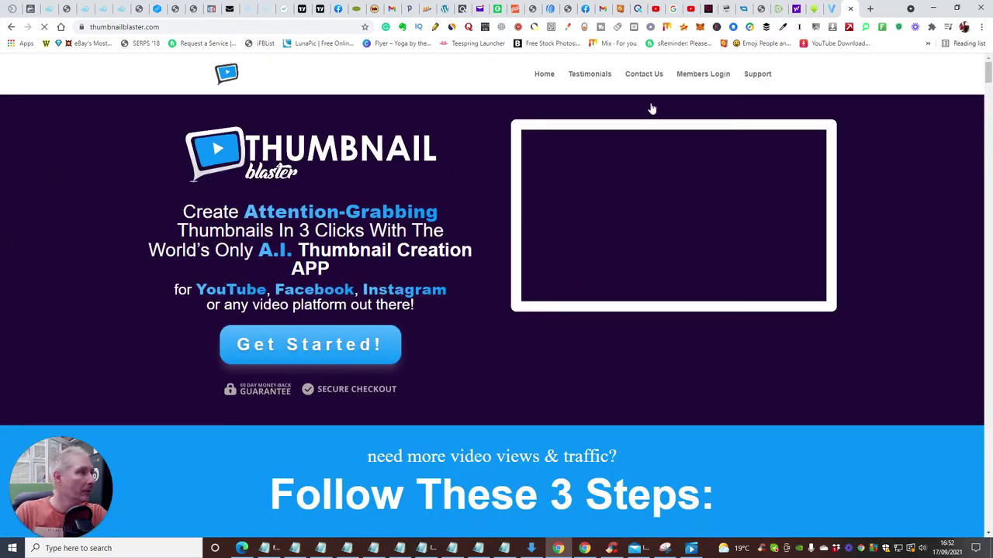
{"action": "left_click", "coordinate": [697, 74]}
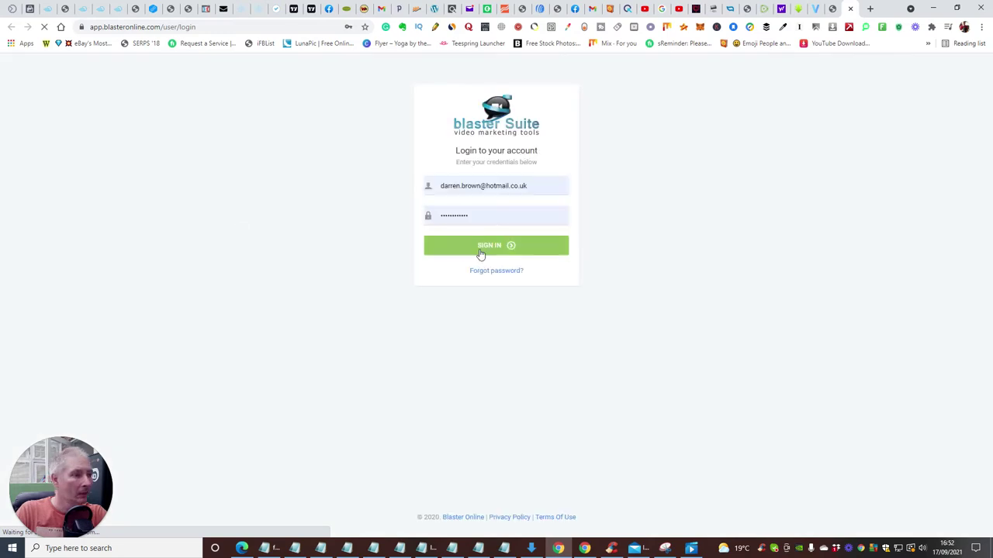
{"action": "left_click", "coordinate": [495, 247]}
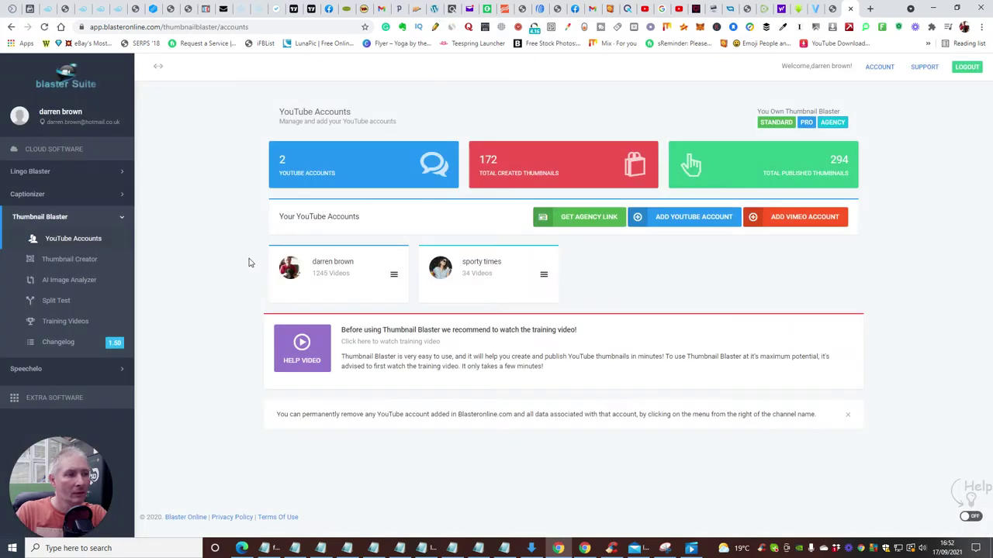
Open Thumbnail Creator and refresh the channel's video list, dismissing the success message
{"action": "left_click", "coordinate": [58, 264]}
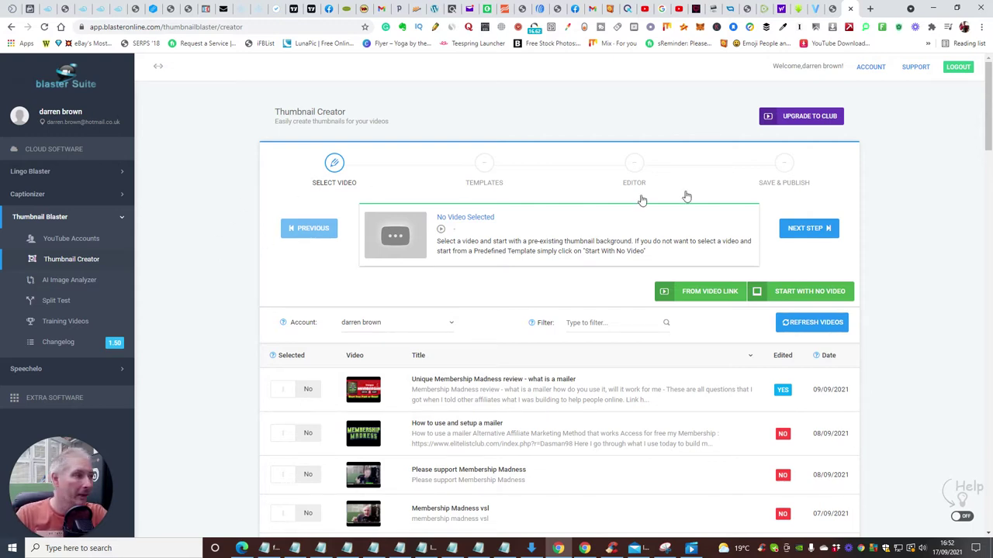
{"action": "scroll", "coordinate": [902, 153], "scroll_direction": "down", "scroll_amount": 3}
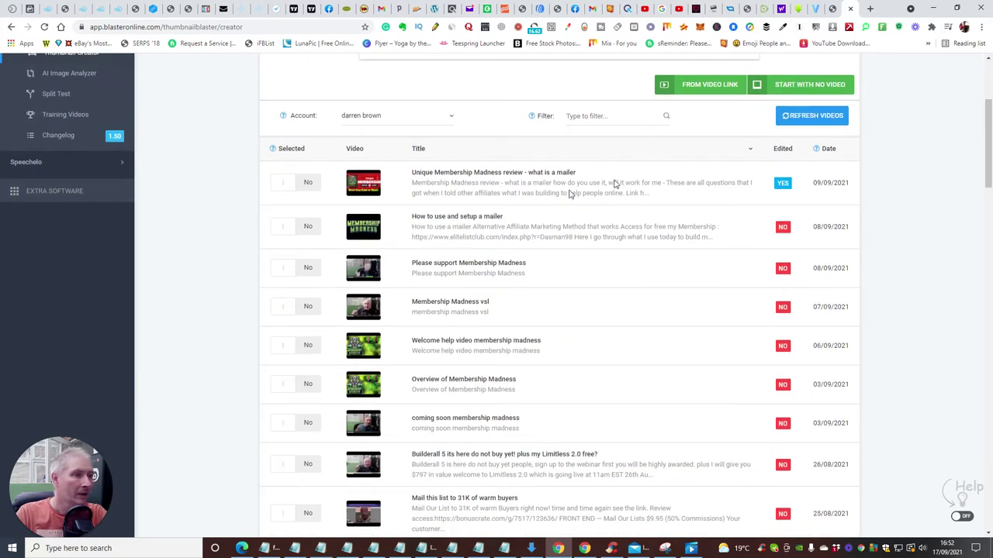
{"action": "left_click", "coordinate": [811, 115]}
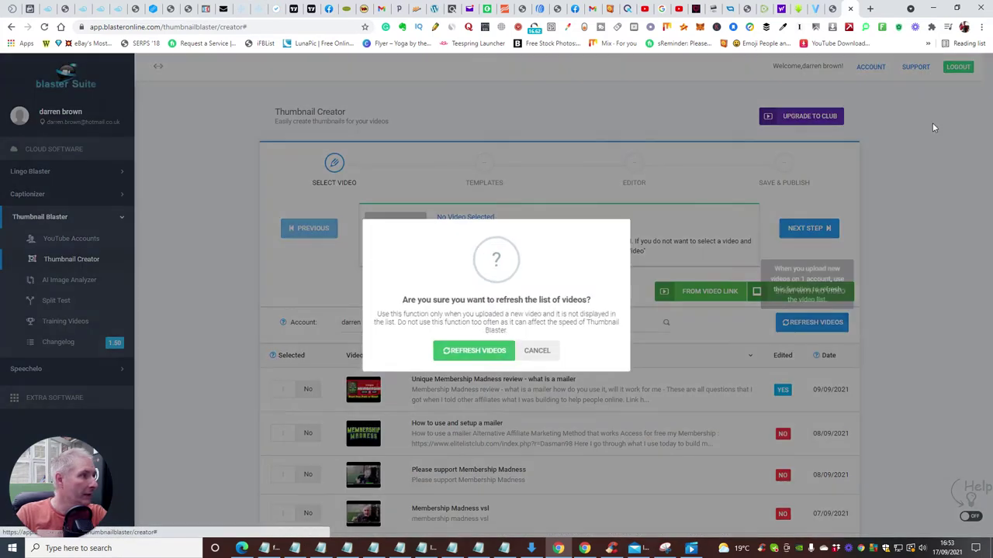
{"action": "left_click", "coordinate": [470, 351]}
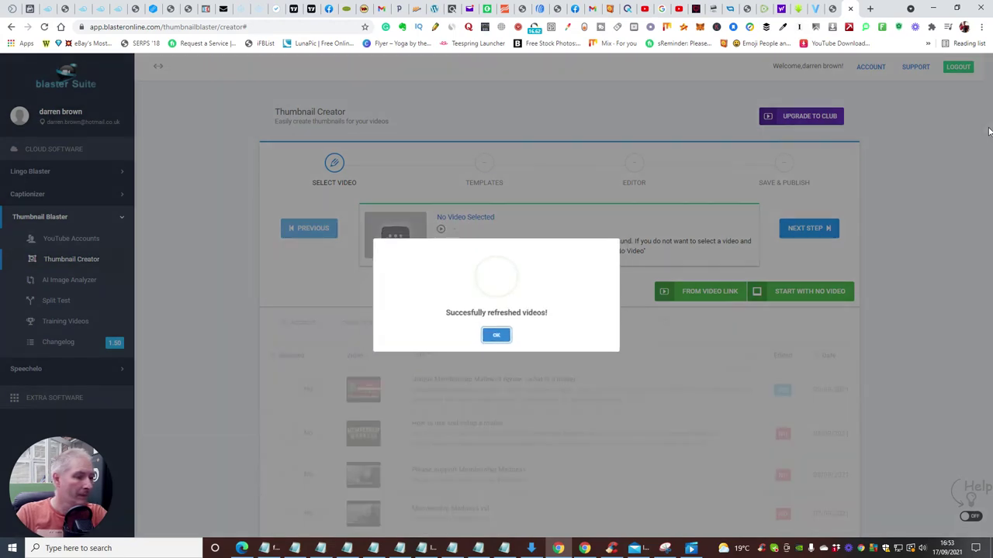
{"action": "left_click", "coordinate": [495, 338]}
Mark 'What is Den Social and how can it help you' as the selected video
{"action": "scroll", "coordinate": [527, 283], "scroll_direction": "down", "scroll_amount": 6}
{"action": "scroll", "coordinate": [520, 290], "scroll_direction": "down", "scroll_amount": 6}
{"action": "scroll", "coordinate": [520, 291], "scroll_direction": "up", "scroll_amount": 3}
{"action": "scroll", "coordinate": [512, 295], "scroll_direction": "up", "scroll_amount": 10}
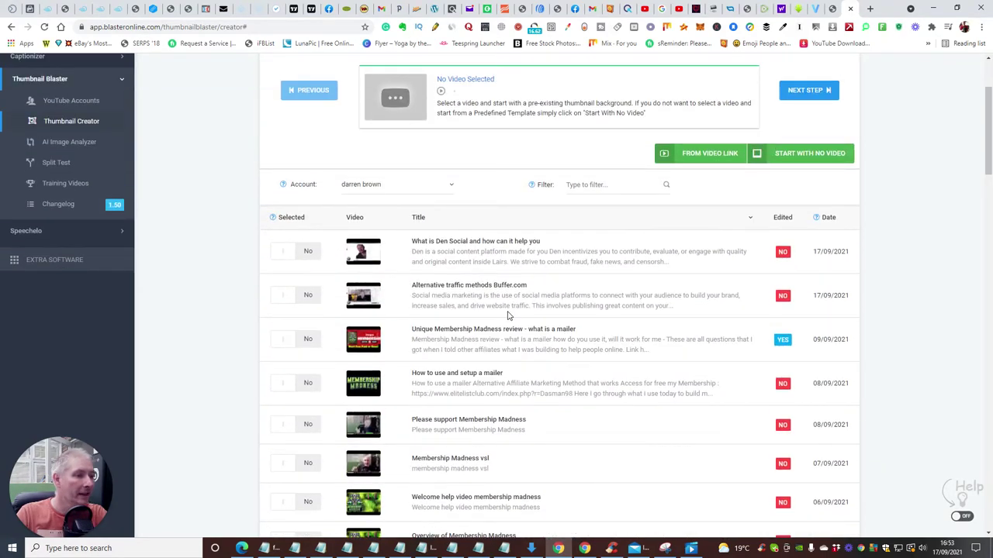
{"action": "scroll", "coordinate": [508, 316], "scroll_direction": "up", "scroll_amount": 1}
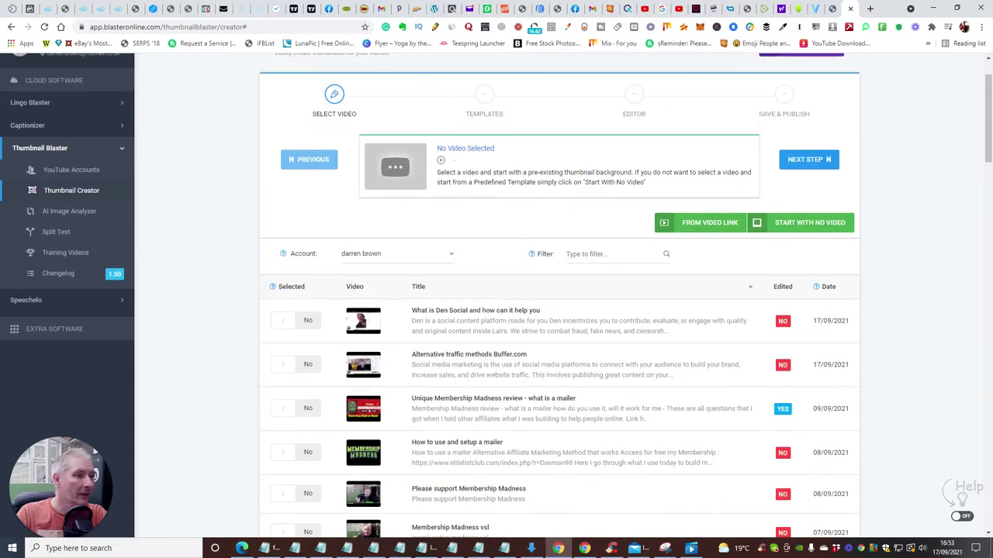
{"action": "left_click", "coordinate": [283, 320]}
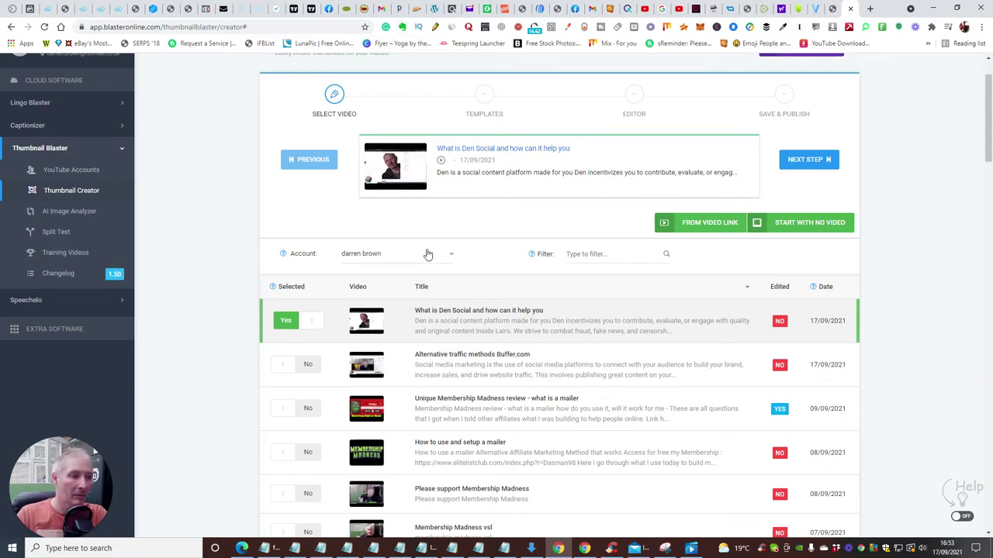
{"action": "left_click", "coordinate": [806, 159]}
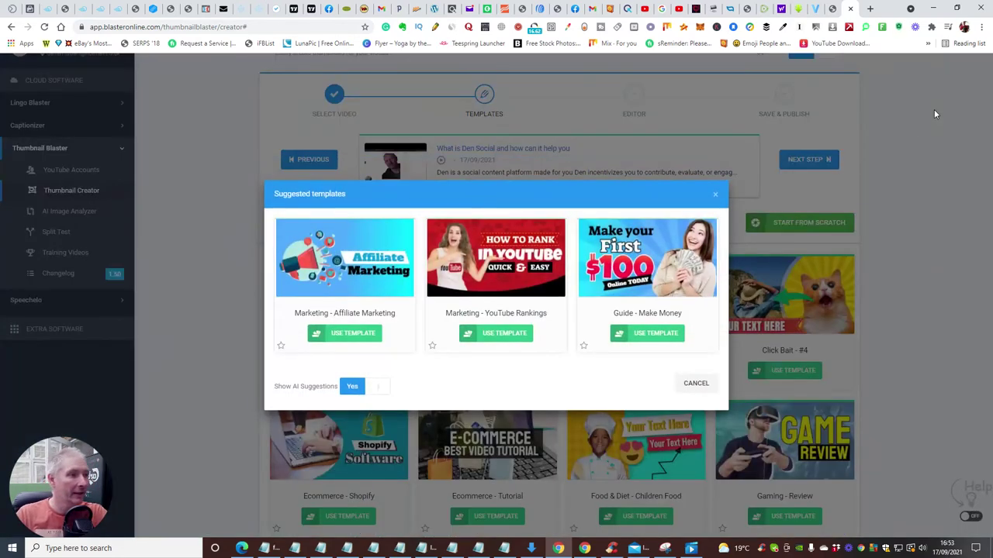
Apply the Marketing - Affiliate Marketing suggested template to the Den Social thumbnail
{"action": "mouse_move", "coordinate": [339, 290]}
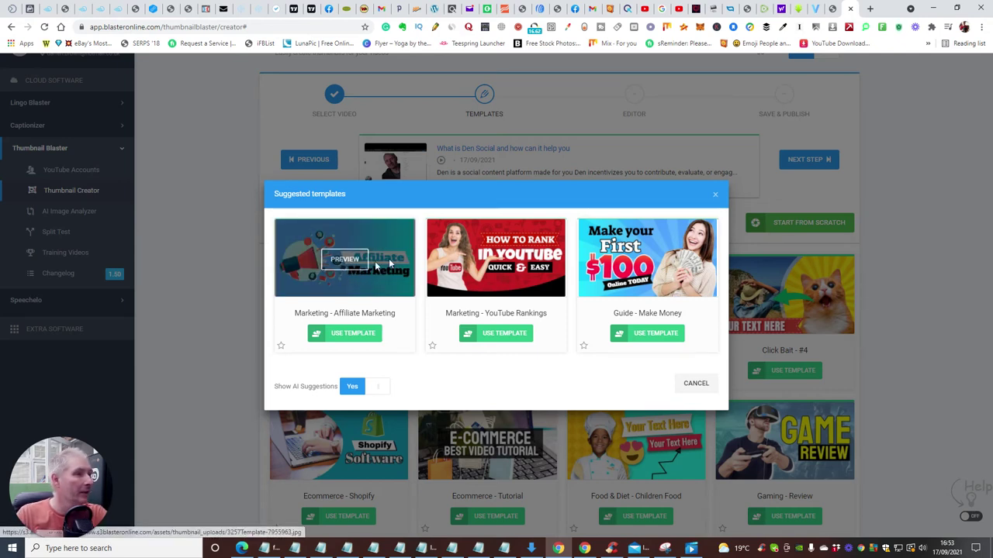
{"action": "left_click", "coordinate": [346, 333]}
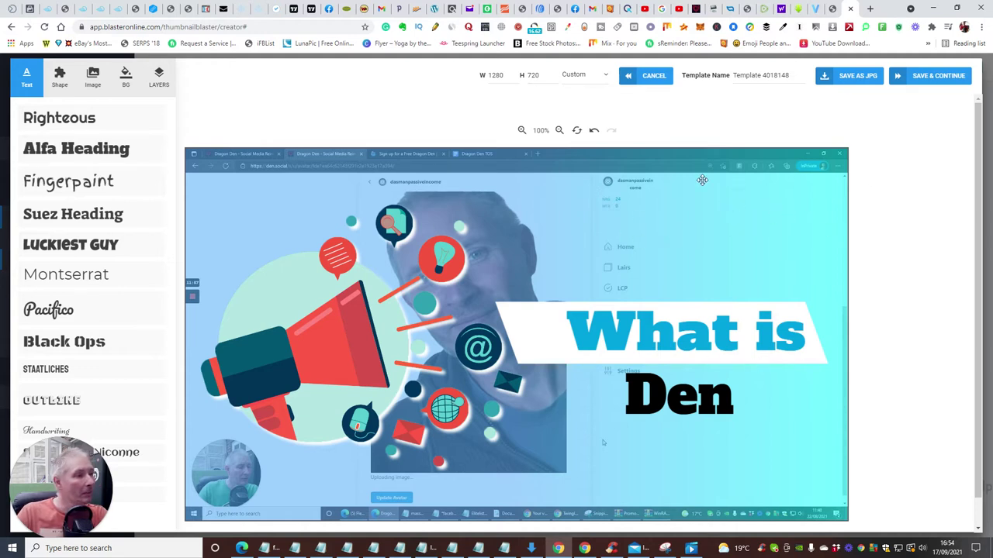
Add a blue smiley shape and enlarge it above the 'What is Den' heading
{"action": "left_click", "coordinate": [91, 75]}
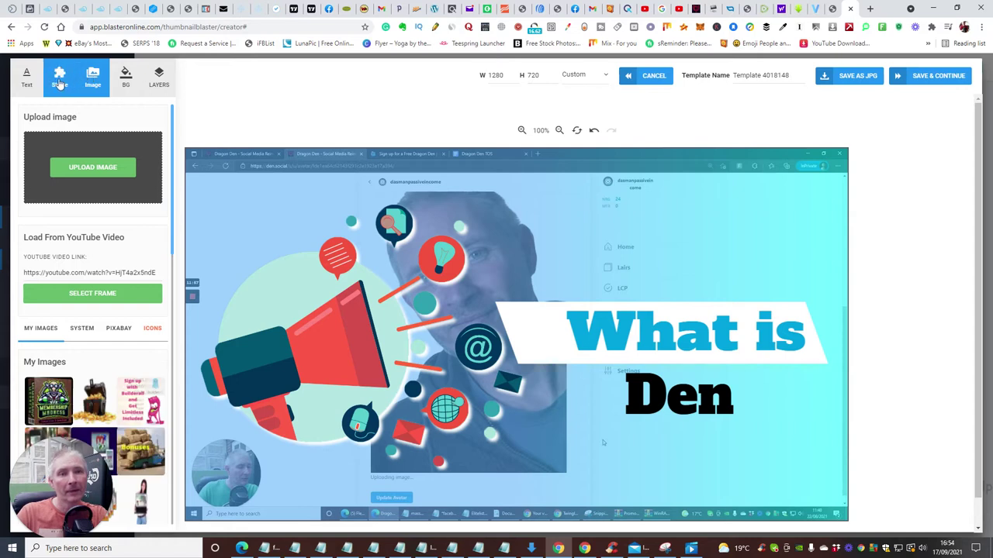
{"action": "left_click", "coordinate": [59, 77]}
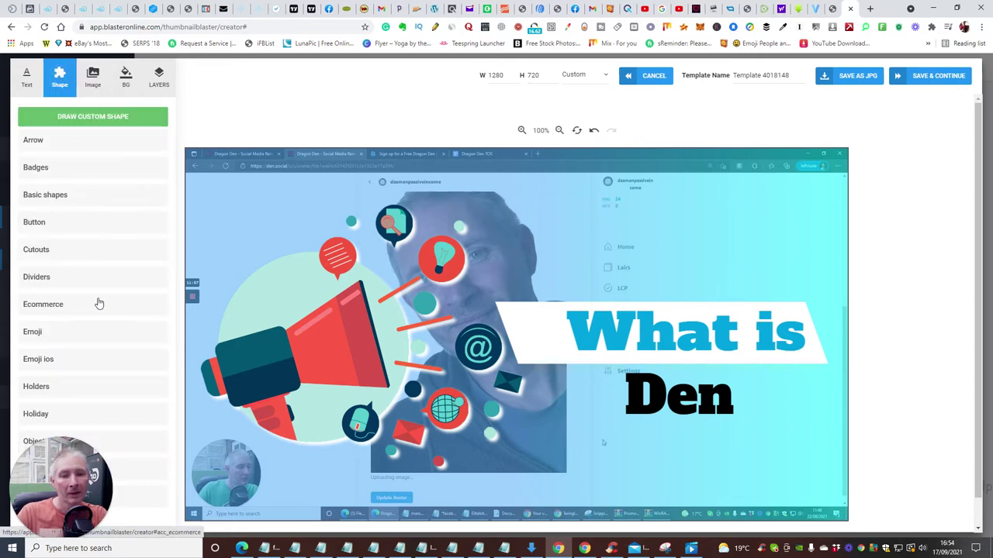
{"action": "left_click", "coordinate": [104, 223]}
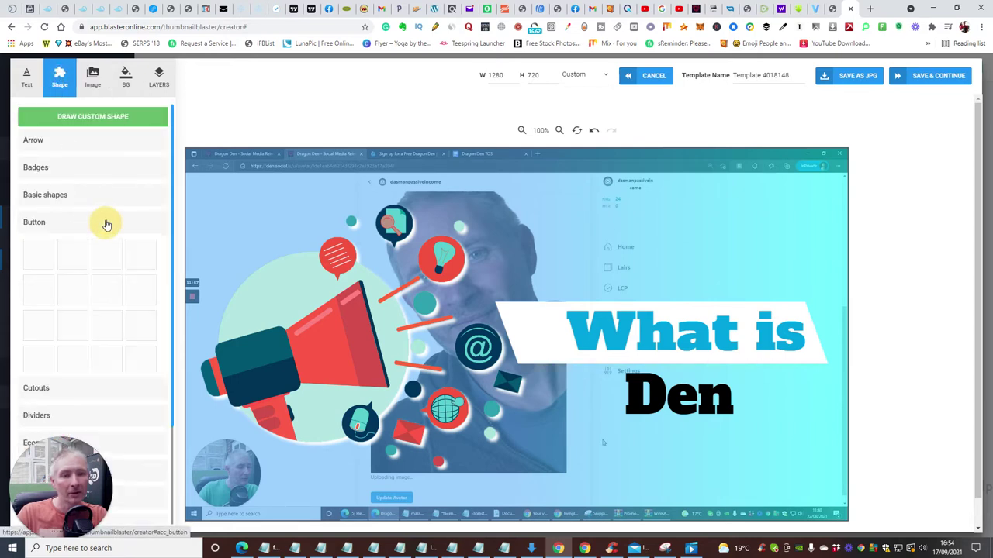
{"action": "scroll", "coordinate": [101, 221], "scroll_direction": "down", "scroll_amount": 5}
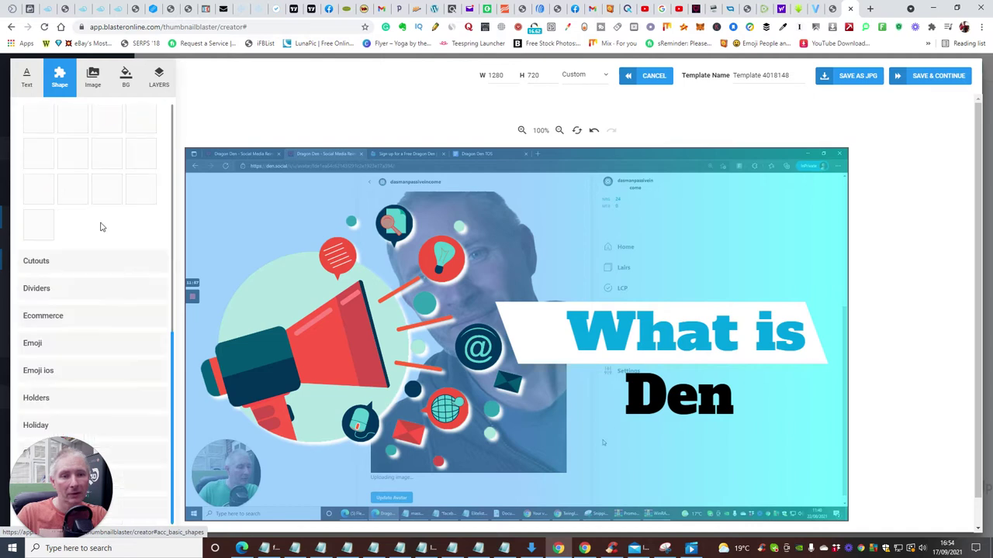
{"action": "left_click_drag", "start_coordinate": [50, 481], "coordinate": [250, 197]}
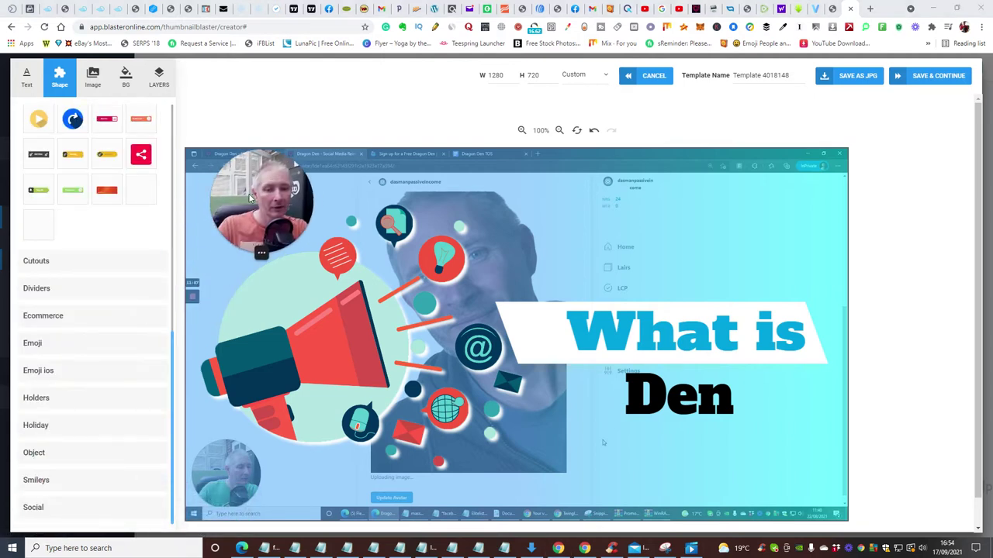
{"action": "left_click", "coordinate": [27, 482]}
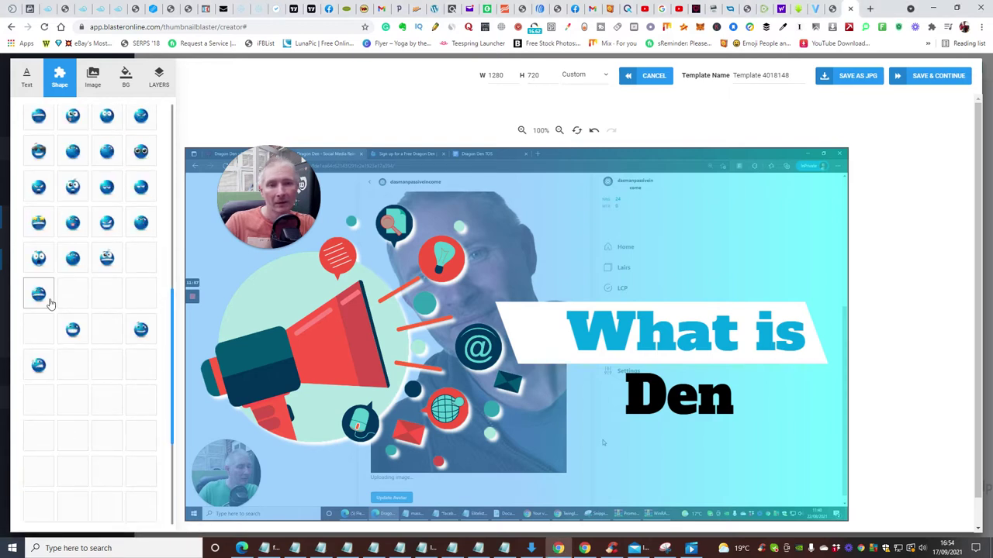
{"action": "left_click", "coordinate": [38, 258]}
{"action": "left_click_drag", "start_coordinate": [515, 341], "coordinate": [796, 214]}
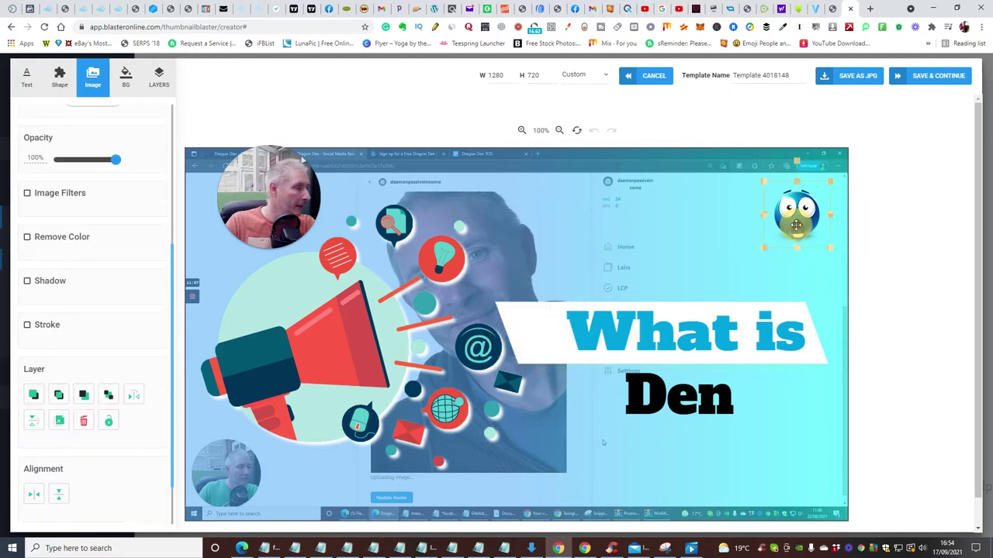
{"action": "left_click_drag", "start_coordinate": [765, 248], "coordinate": [543, 399]}
{"action": "left_click_drag", "start_coordinate": [701, 288], "coordinate": [715, 234]}
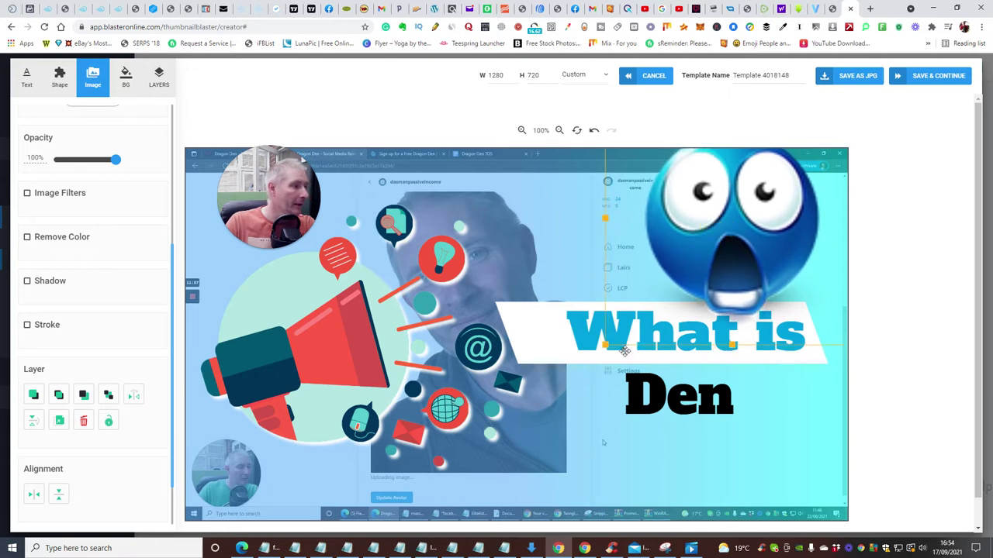
{"action": "left_click_drag", "start_coordinate": [610, 339], "coordinate": [746, 239]}
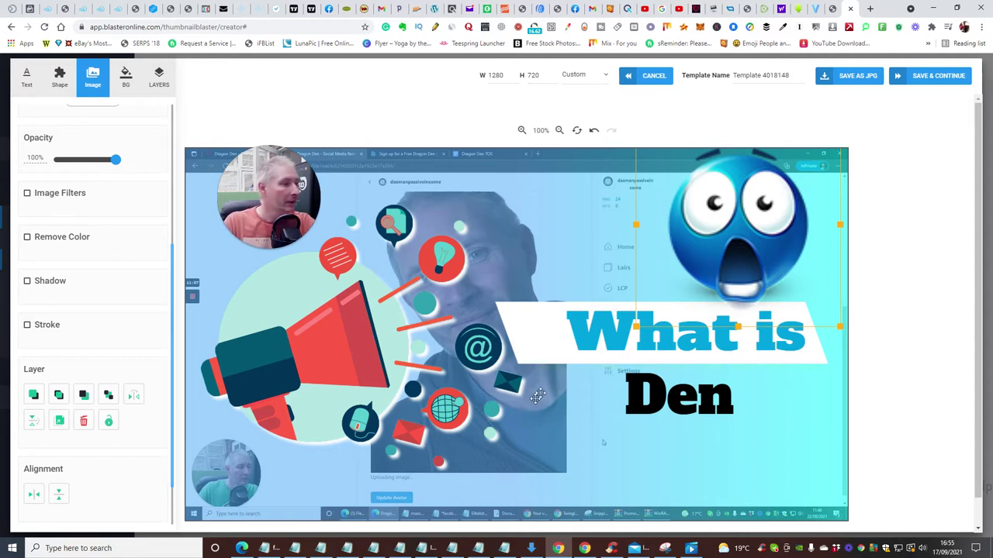
Give the image a thin #202020 outline stroke of width 1
{"action": "left_click", "coordinate": [27, 283]}
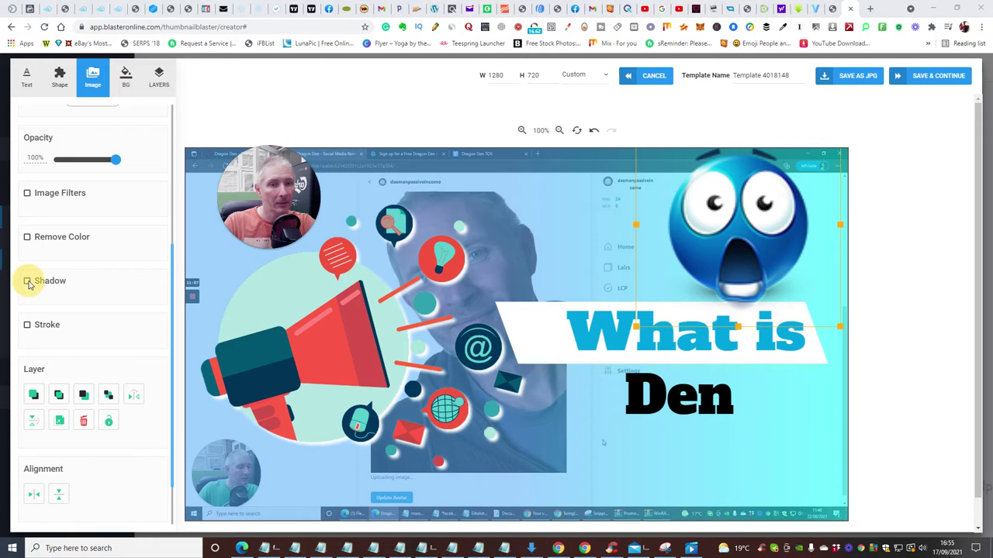
{"action": "left_click", "coordinate": [28, 326]}
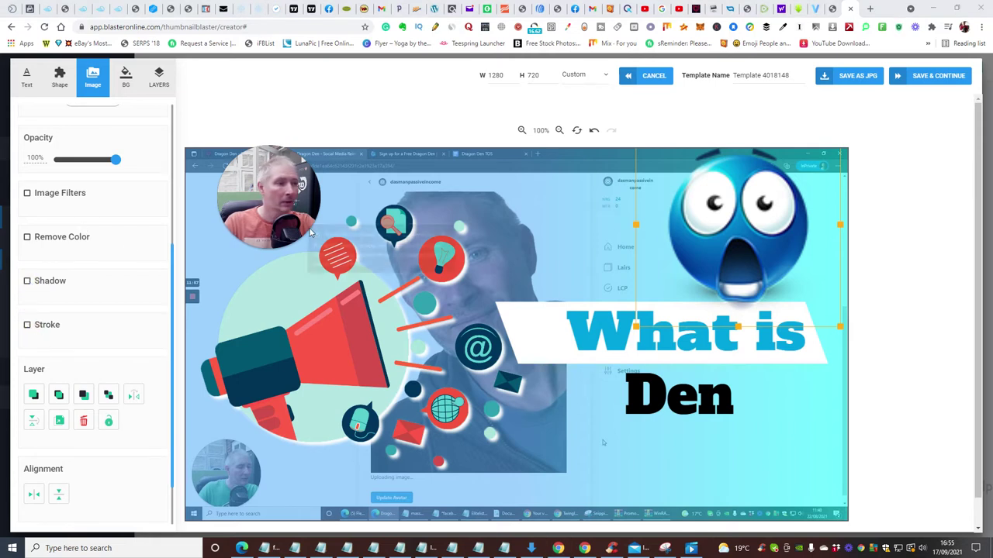
{"action": "scroll", "coordinate": [61, 305], "scroll_direction": "down", "scroll_amount": 1}
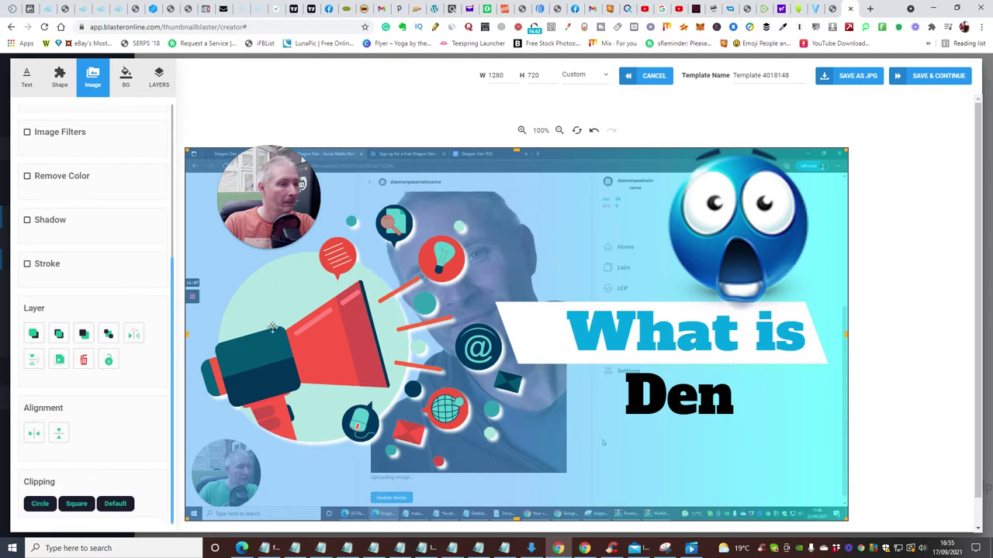
{"action": "left_click", "coordinate": [27, 265]}
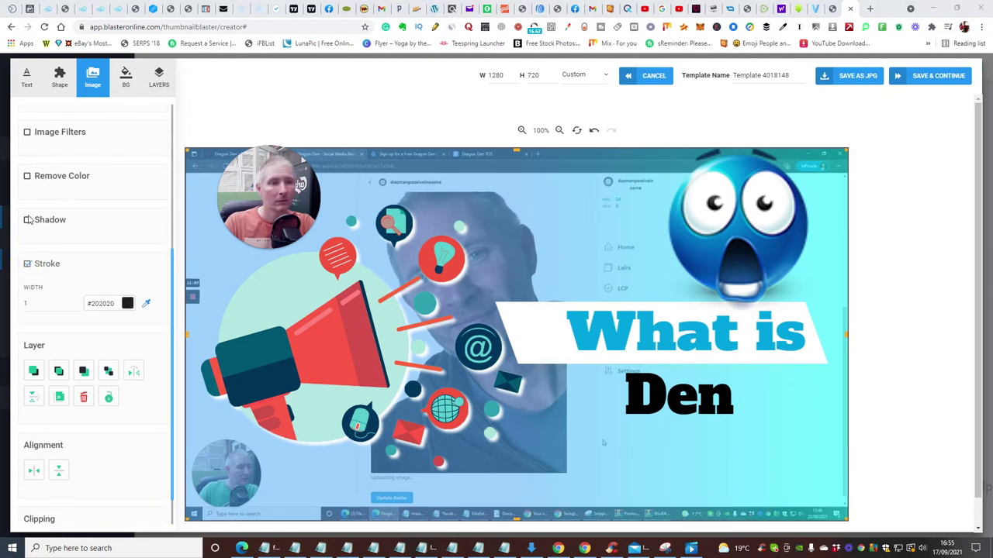
Expand the Object shapes and open the Cutouts category of character figures
{"action": "left_click", "coordinate": [58, 80]}
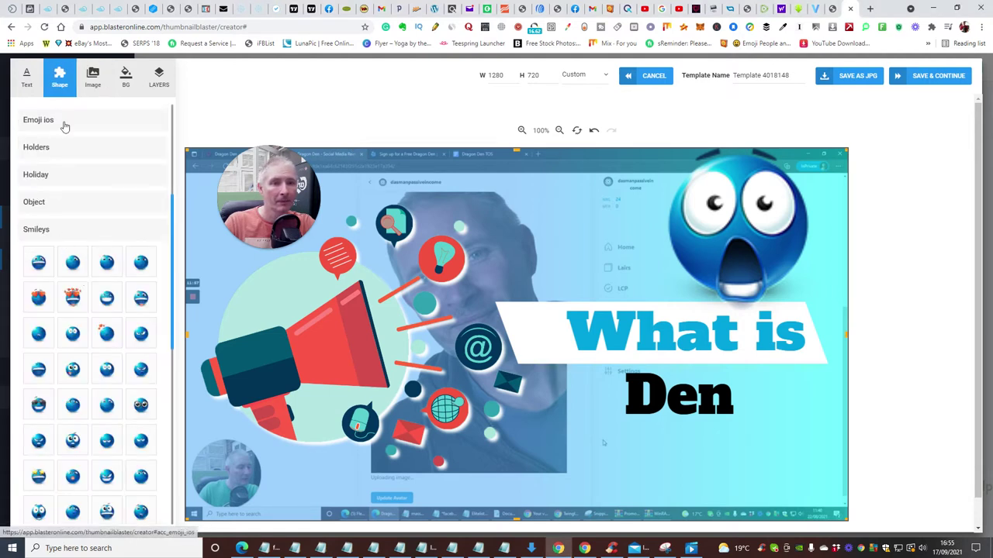
{"action": "left_click", "coordinate": [59, 208]}
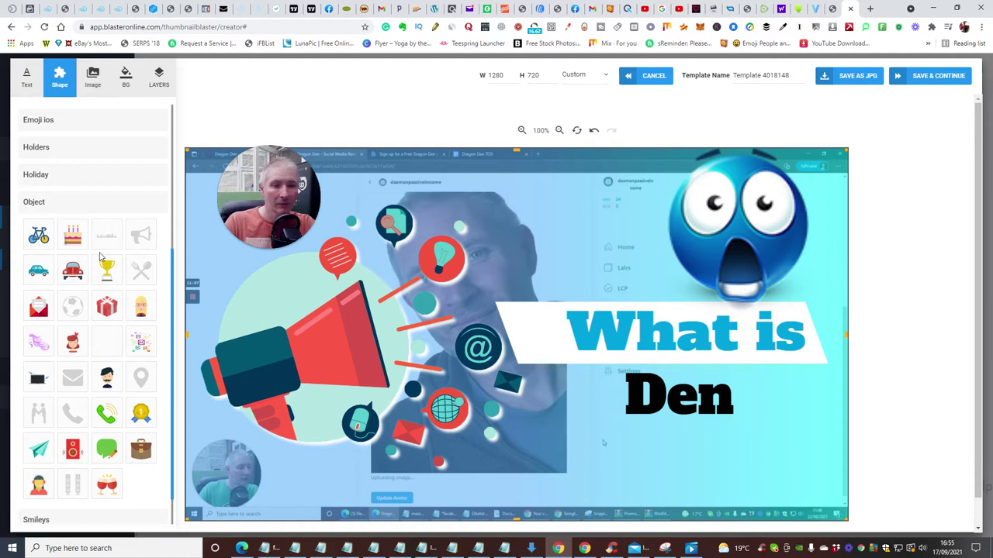
{"action": "scroll", "coordinate": [93, 261], "scroll_direction": "down", "scroll_amount": 1}
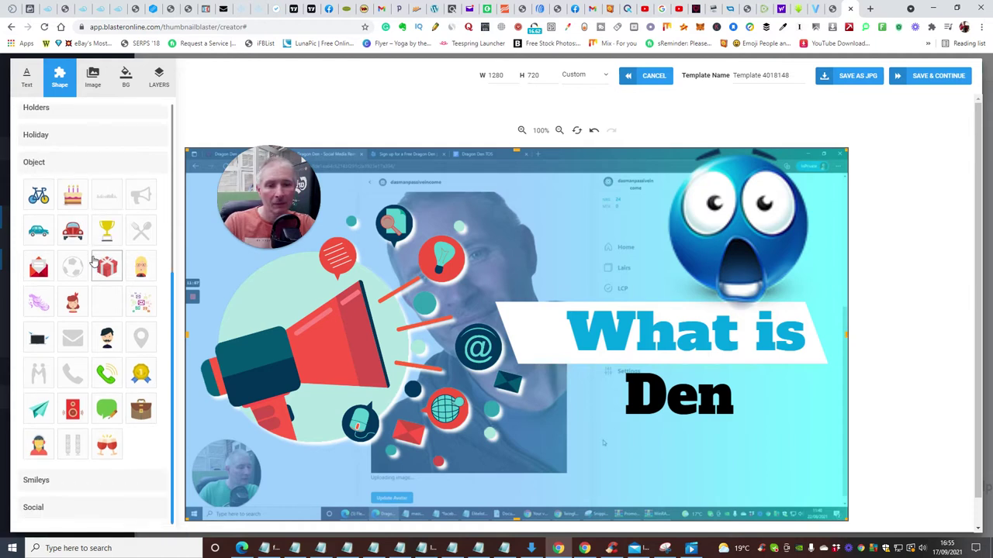
{"action": "scroll", "coordinate": [93, 261], "scroll_direction": "up", "scroll_amount": 3}
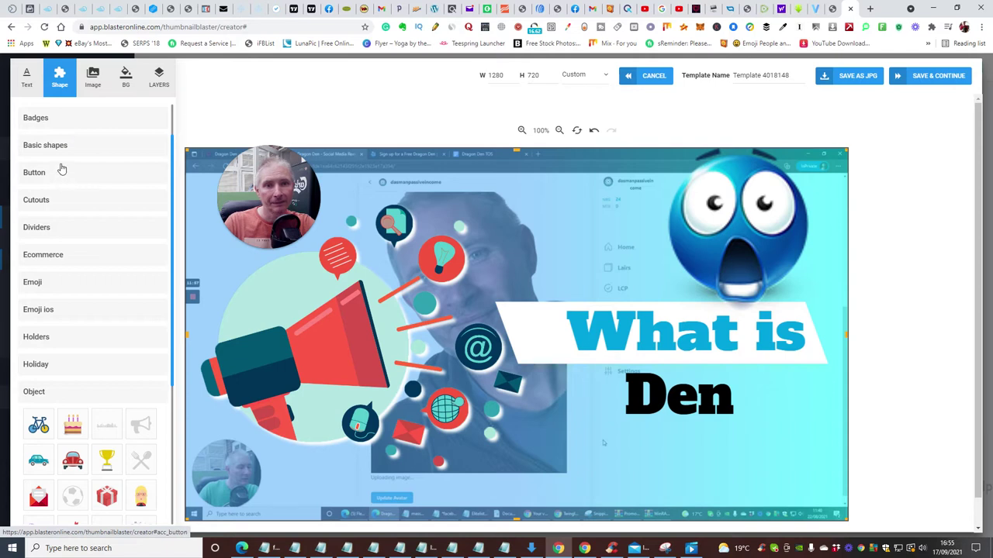
{"action": "scroll", "coordinate": [73, 217], "scroll_direction": "down", "scroll_amount": 2}
{"action": "scroll", "coordinate": [74, 219], "scroll_direction": "up", "scroll_amount": 3}
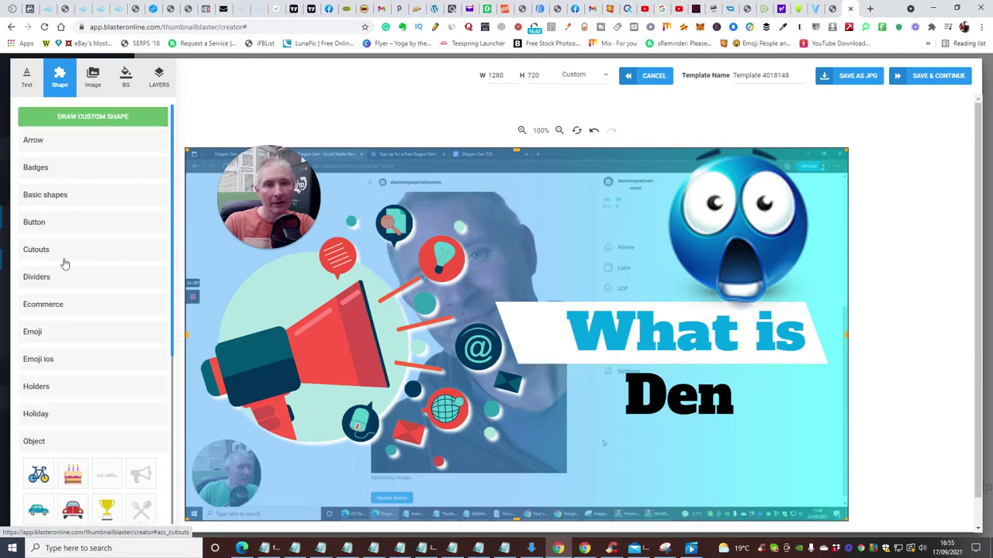
{"action": "left_click", "coordinate": [49, 249]}
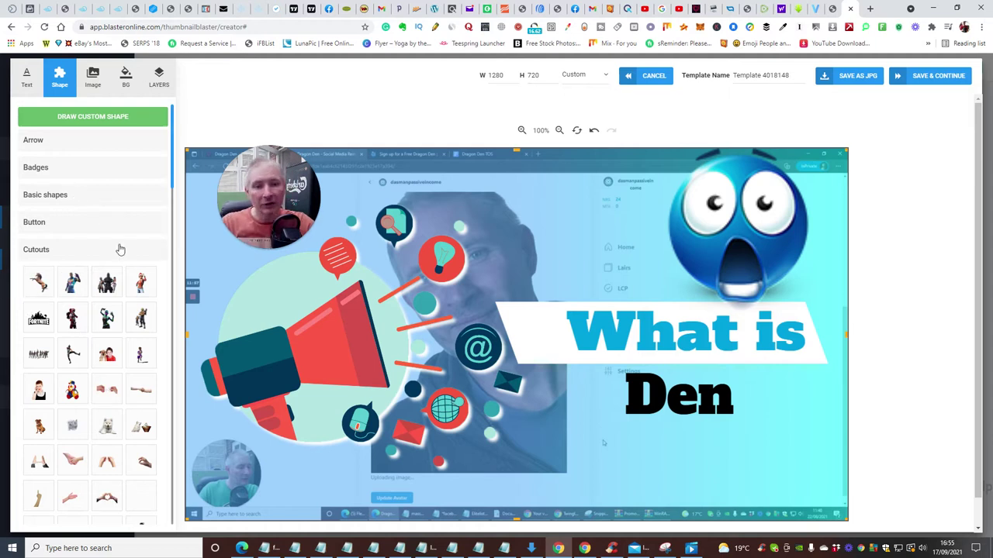
{"action": "scroll", "coordinate": [107, 242], "scroll_direction": "down", "scroll_amount": 4}
{"action": "scroll", "coordinate": [108, 248], "scroll_direction": "up", "scroll_amount": 4}
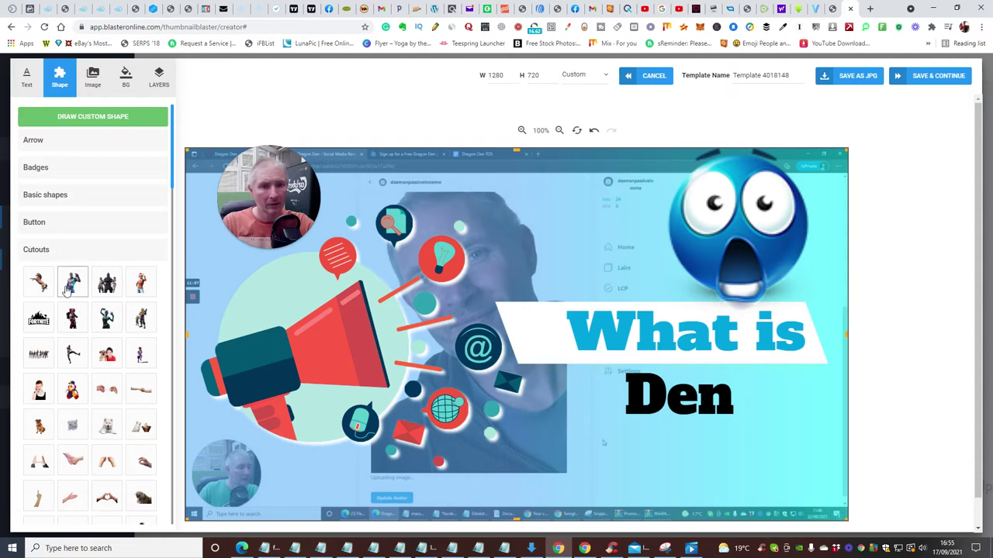
Add the Santa-hat Fortnite character cutout and place it bottom-right beside 'Den'
{"action": "left_click", "coordinate": [136, 284]}
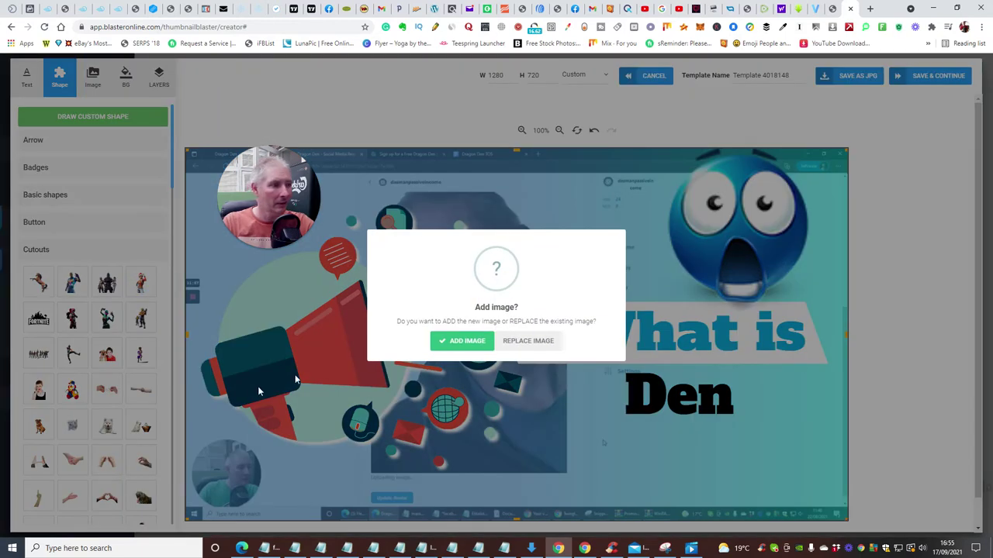
{"action": "left_click", "coordinate": [444, 336]}
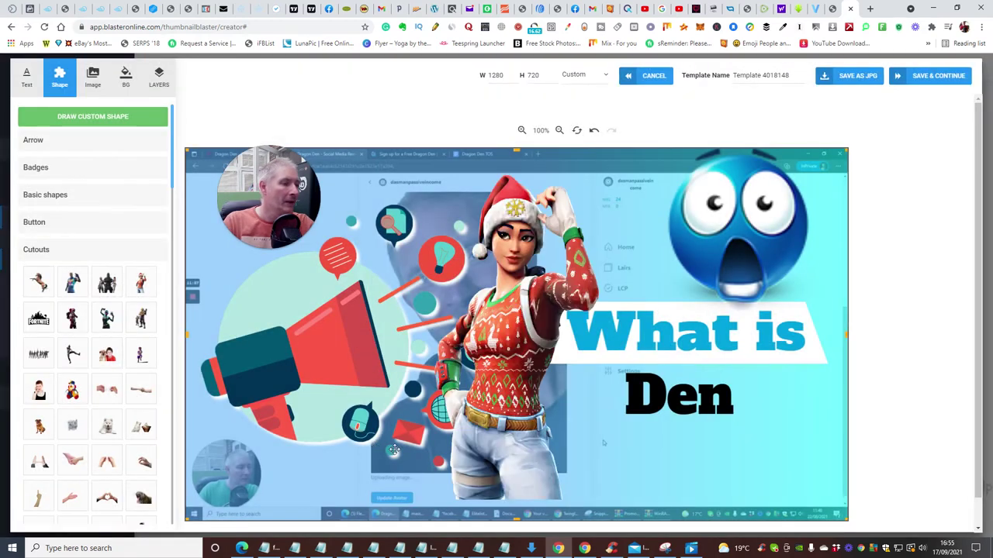
{"action": "left_click_drag", "start_coordinate": [538, 404], "coordinate": [744, 542]}
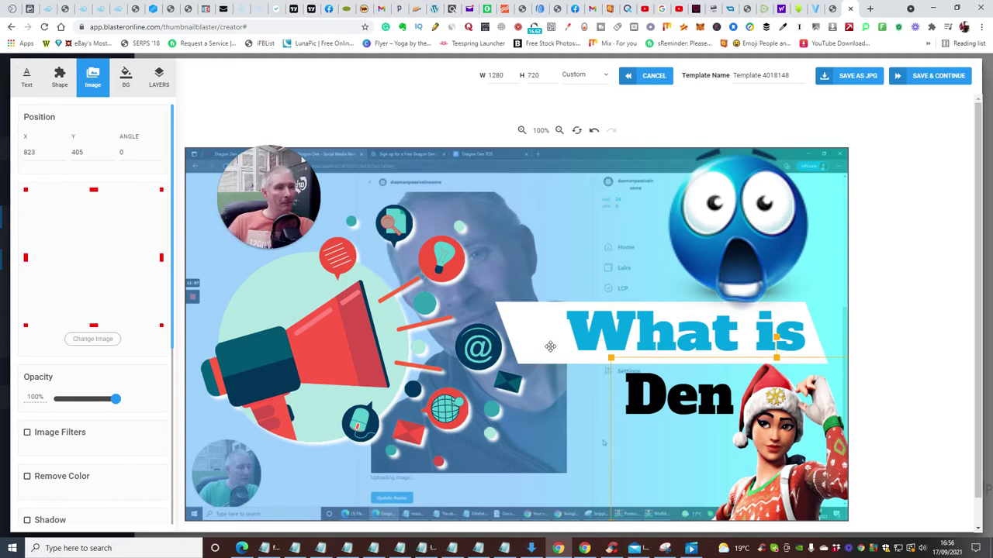
{"action": "left_click_drag", "start_coordinate": [268, 196], "coordinate": [68, 470]}
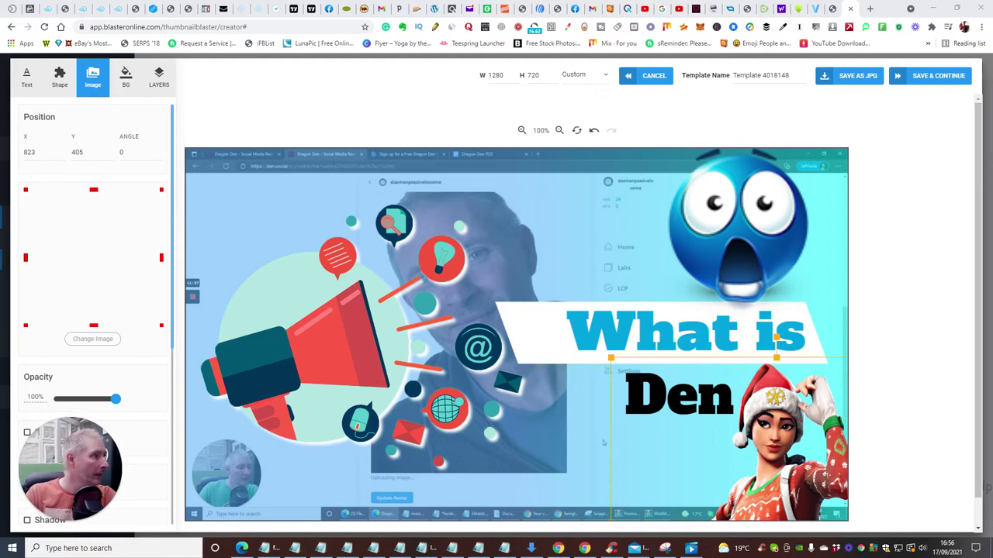
{"action": "left_click", "coordinate": [772, 77]}
Rename the template to 'den social 4018148' and save the design
{"action": "key", "text": "BackSpace"}
{"action": "key", "text": "BackSpace"}
{"action": "key", "text": "BackSpace"}
{"action": "key", "text": "BackSpace"}
{"action": "key", "text": "BackSpace"}
{"action": "key", "text": "BackSpace"}
{"action": "key", "text": "BackSpace"}
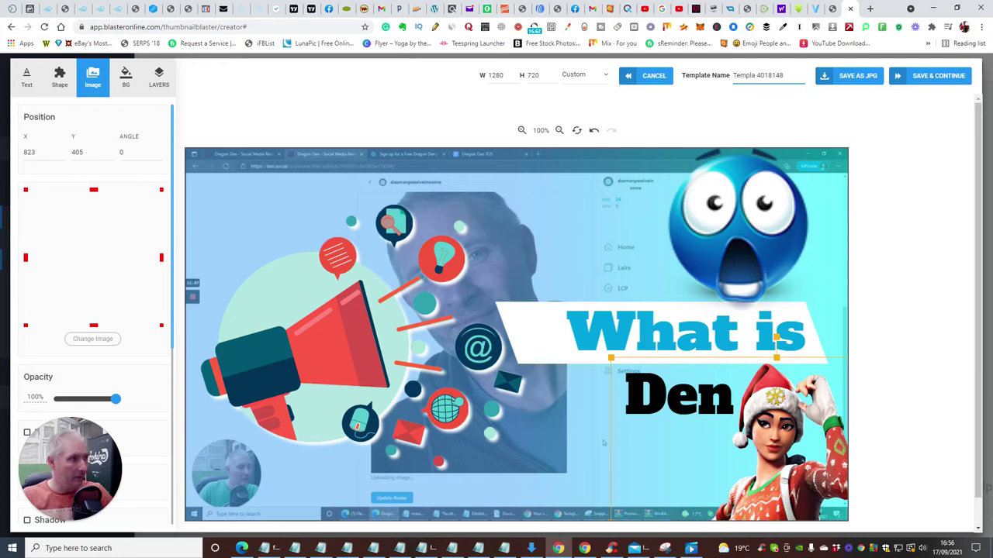
{"action": "type", "text": "deb"}
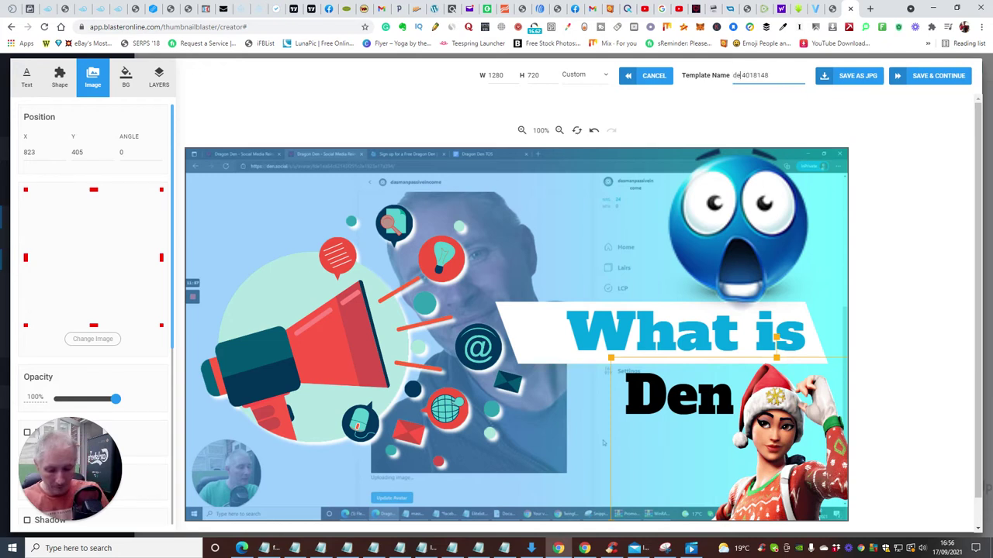
{"action": "key", "text": "BackSpace"}
{"action": "type", "text": "n social"}
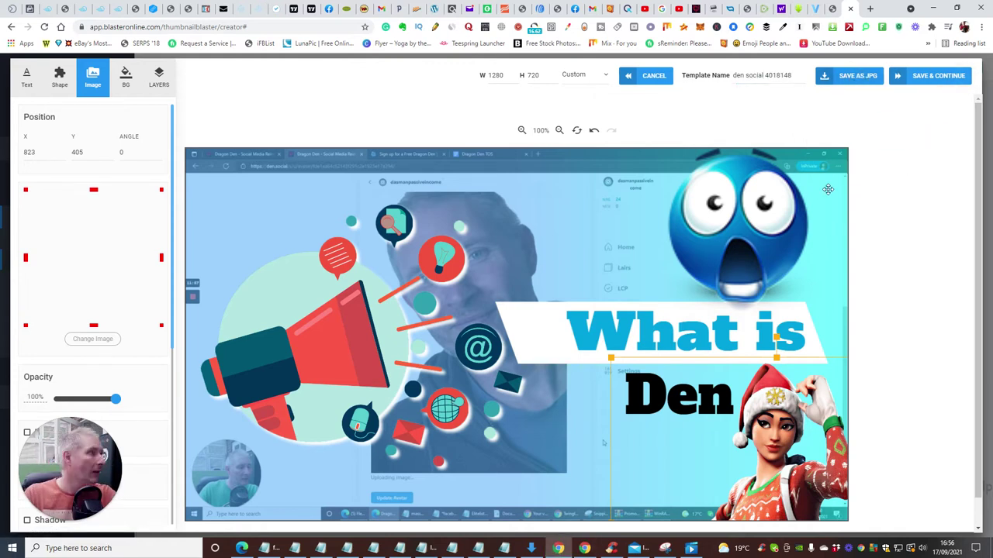
{"action": "left_click", "coordinate": [938, 77]}
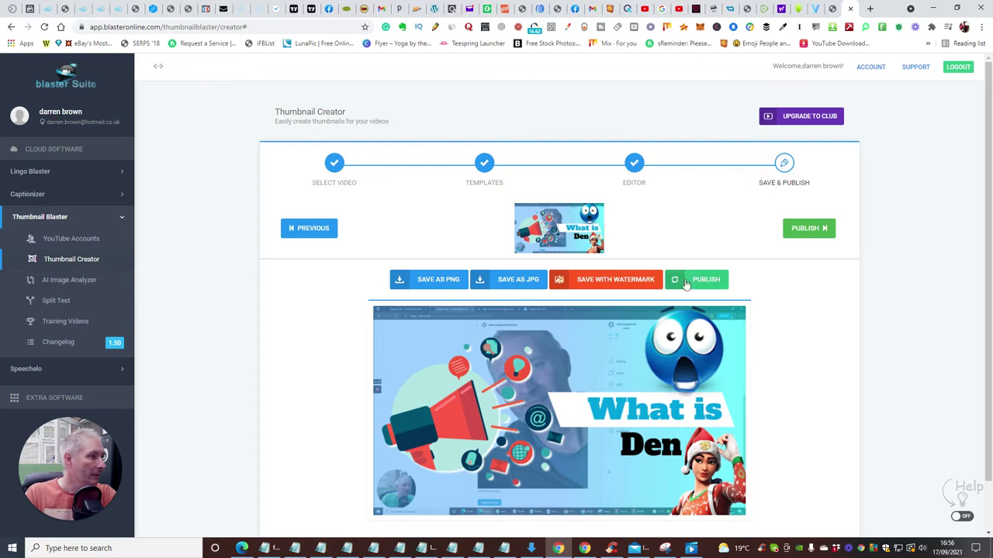
Publish the thumbnail to the YouTube video 'What is Den Social and how can it help you', twice
{"action": "left_click", "coordinate": [814, 229]}
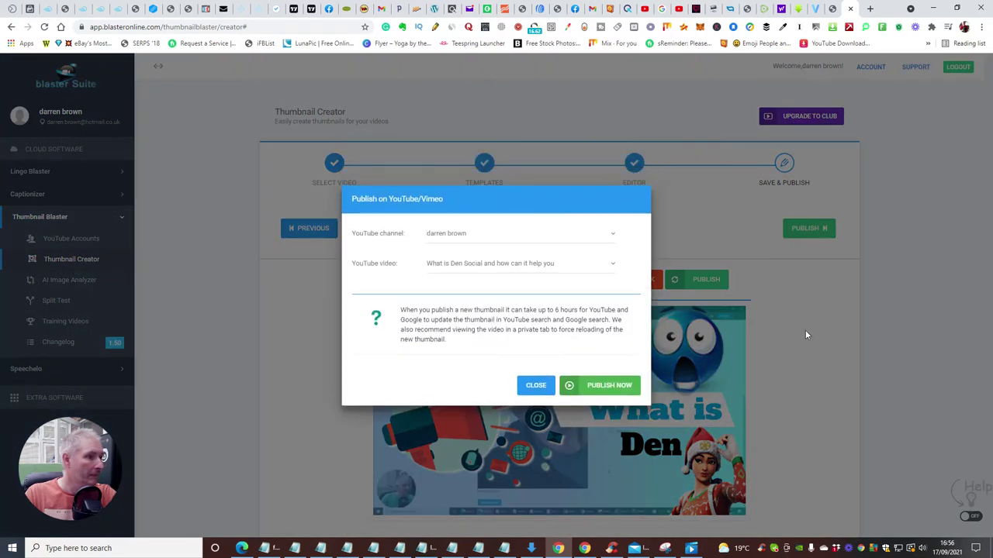
{"action": "left_click", "coordinate": [608, 388]}
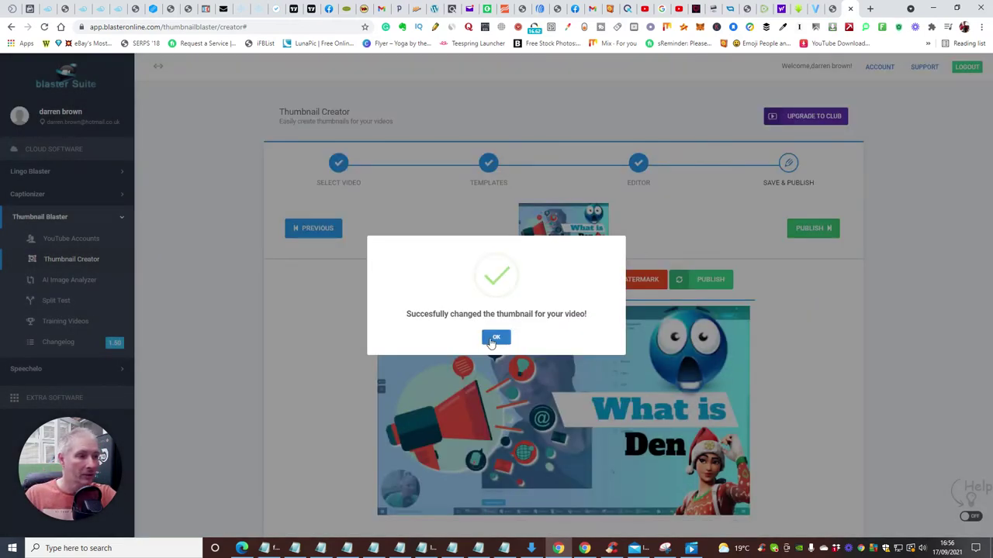
{"action": "left_click", "coordinate": [495, 338]}
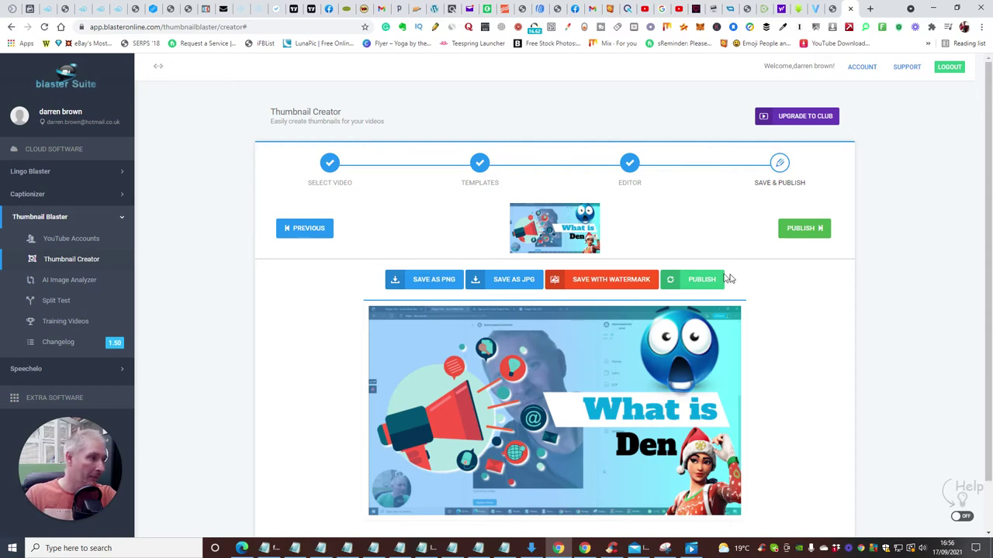
{"action": "left_click", "coordinate": [702, 281]}
{"action": "left_click", "coordinate": [589, 386]}
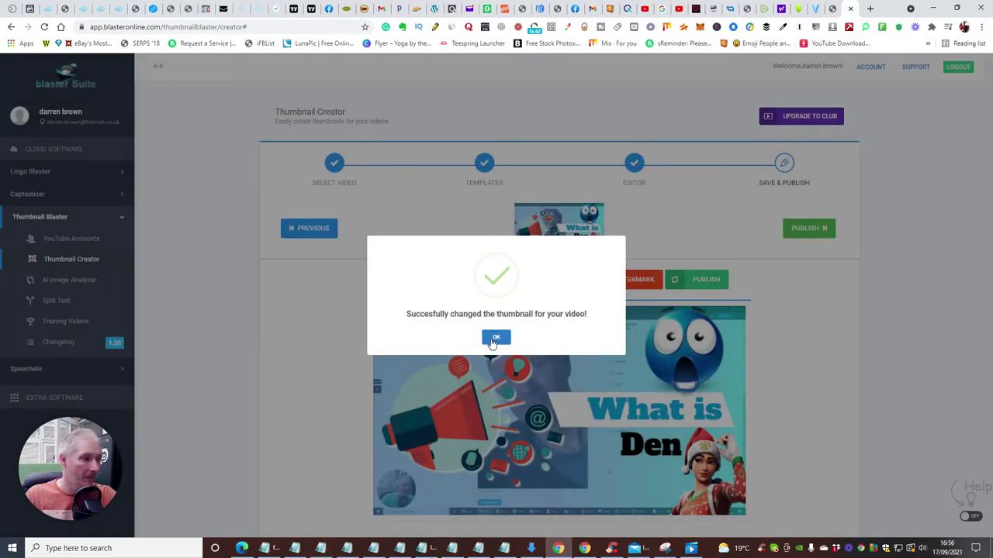
{"action": "left_click", "coordinate": [497, 342]}
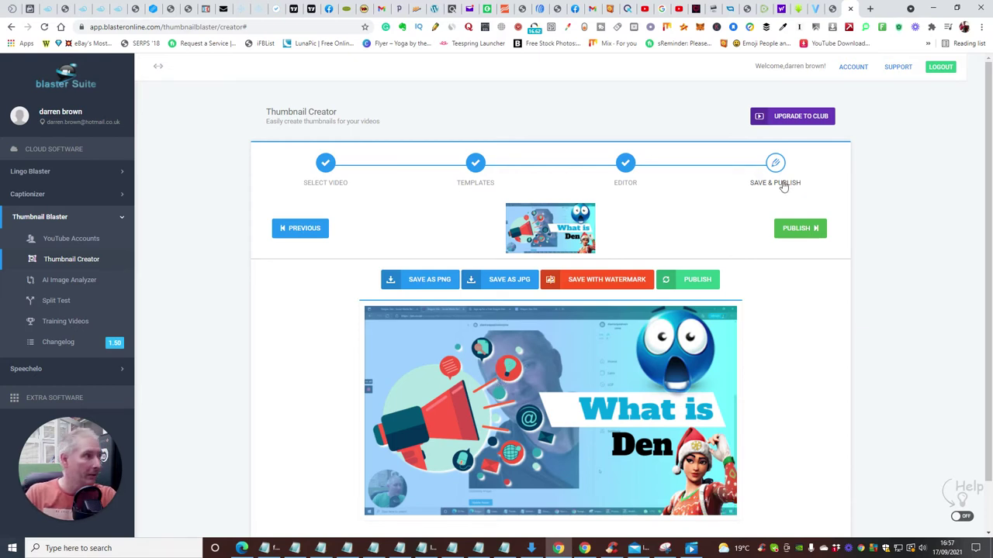
Set the Template (49) image from Downloads as the Rumble upload's custom thumbnail
{"action": "left_click", "coordinate": [764, 9]}
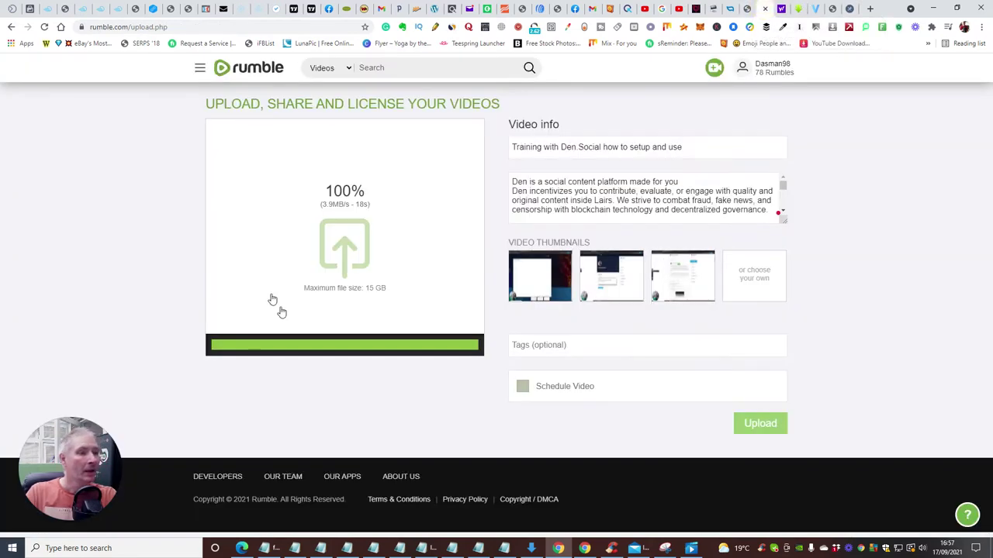
{"action": "left_click", "coordinate": [751, 279]}
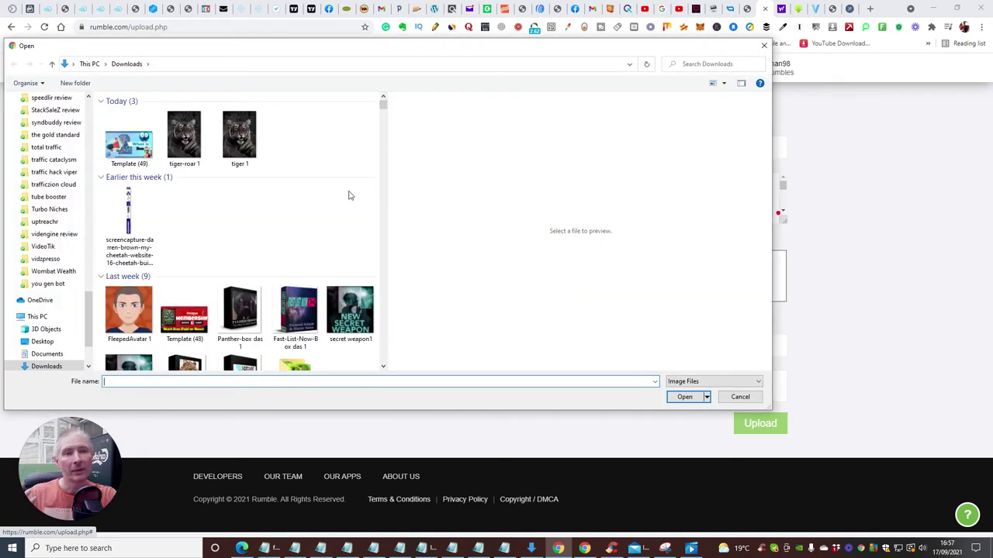
{"action": "left_click", "coordinate": [124, 151]}
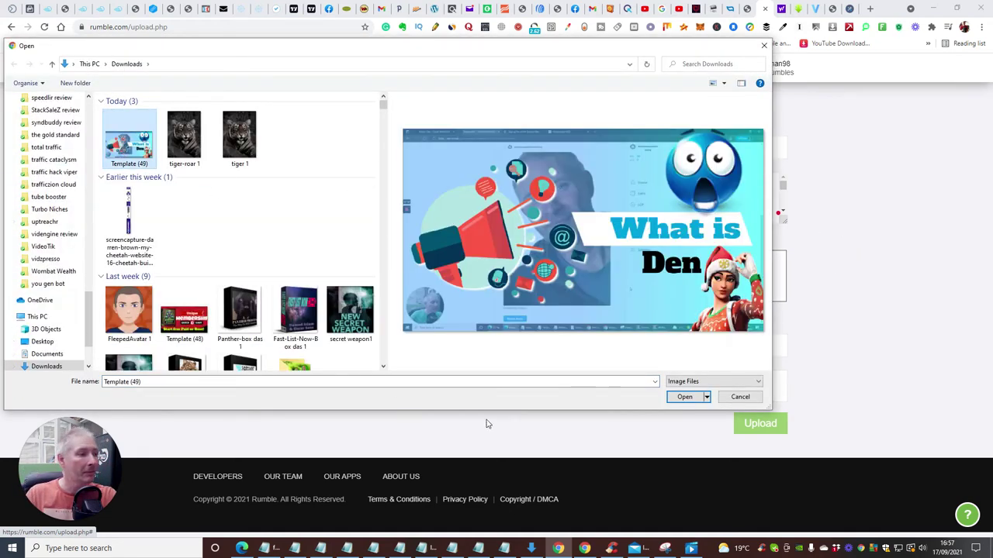
{"action": "left_click", "coordinate": [684, 399]}
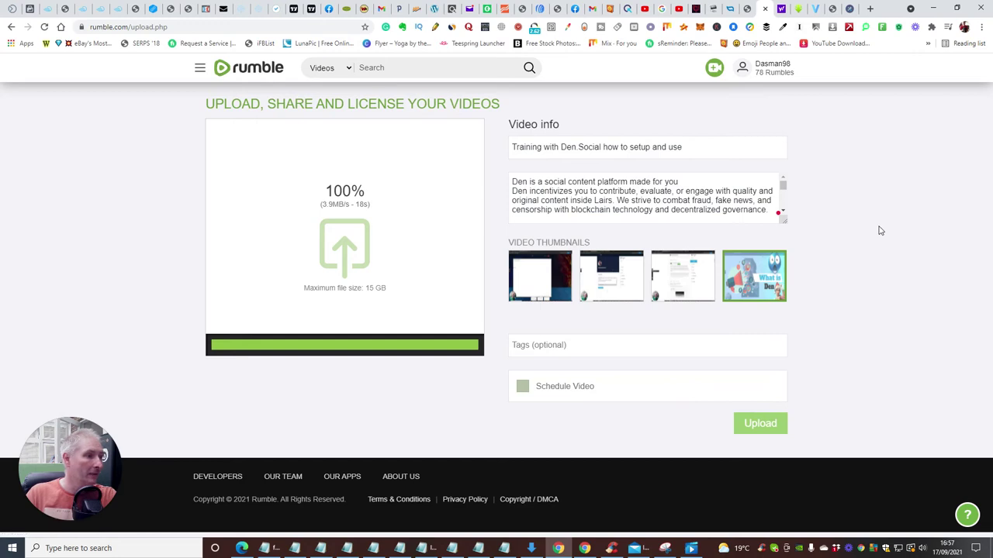
{"action": "left_click", "coordinate": [745, 281]}
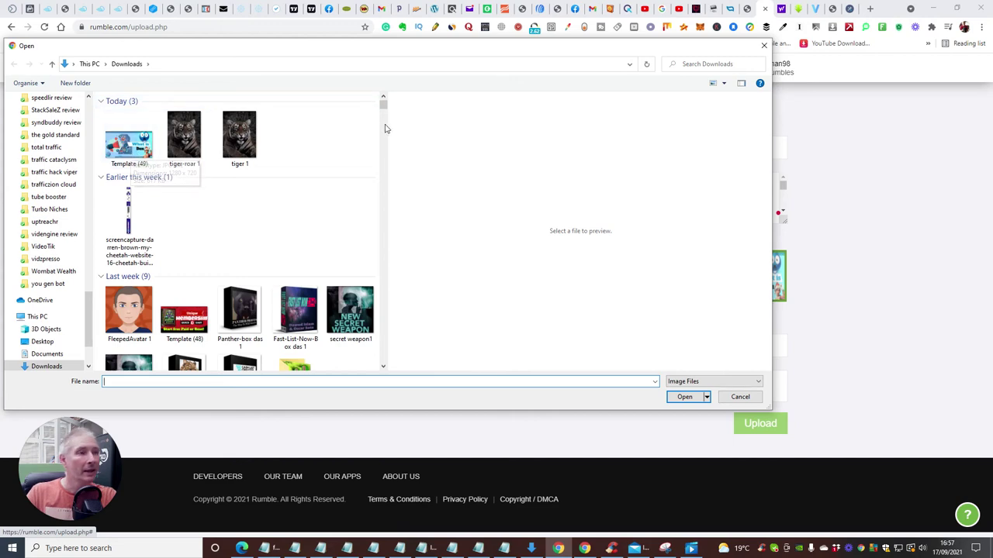
{"action": "left_click", "coordinate": [731, 396]}
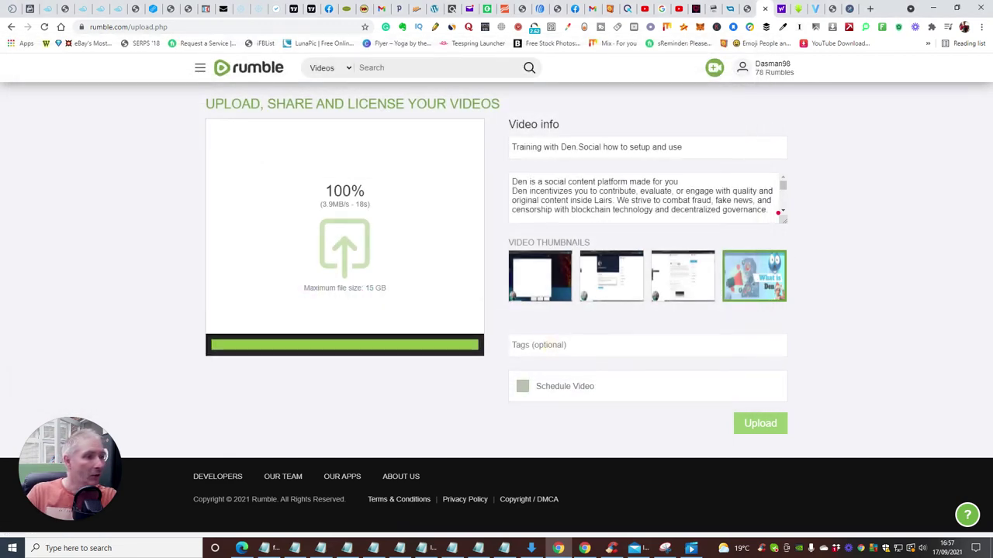
{"action": "left_click", "coordinate": [646, 9]}
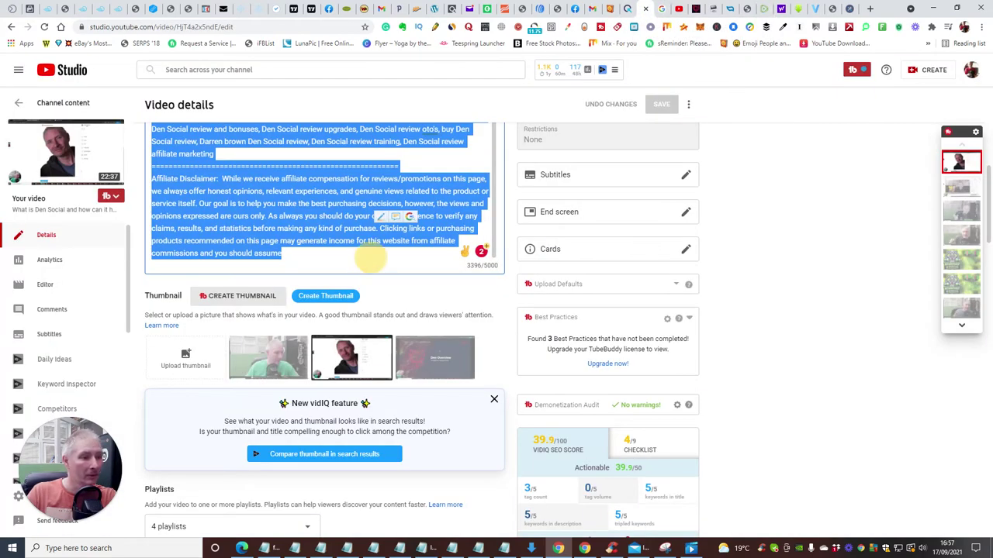
Copy the keyword paragraph from the Den Social video's YouTube Studio description
{"action": "scroll", "coordinate": [396, 262], "scroll_direction": "down", "scroll_amount": 7}
{"action": "scroll", "coordinate": [395, 261], "scroll_direction": "down", "scroll_amount": 2}
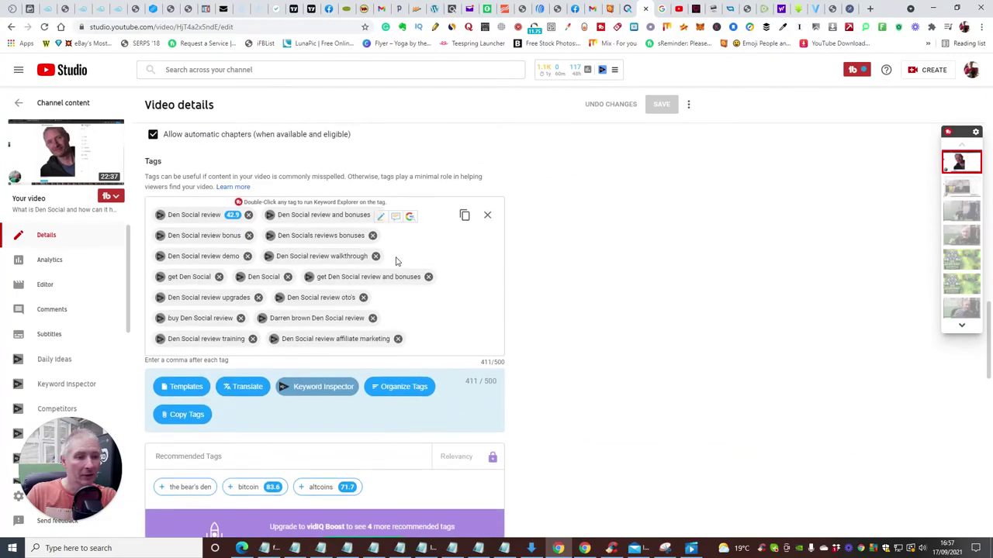
{"action": "scroll", "coordinate": [396, 259], "scroll_direction": "up", "scroll_amount": 9}
{"action": "scroll", "coordinate": [398, 254], "scroll_direction": "up", "scroll_amount": 3}
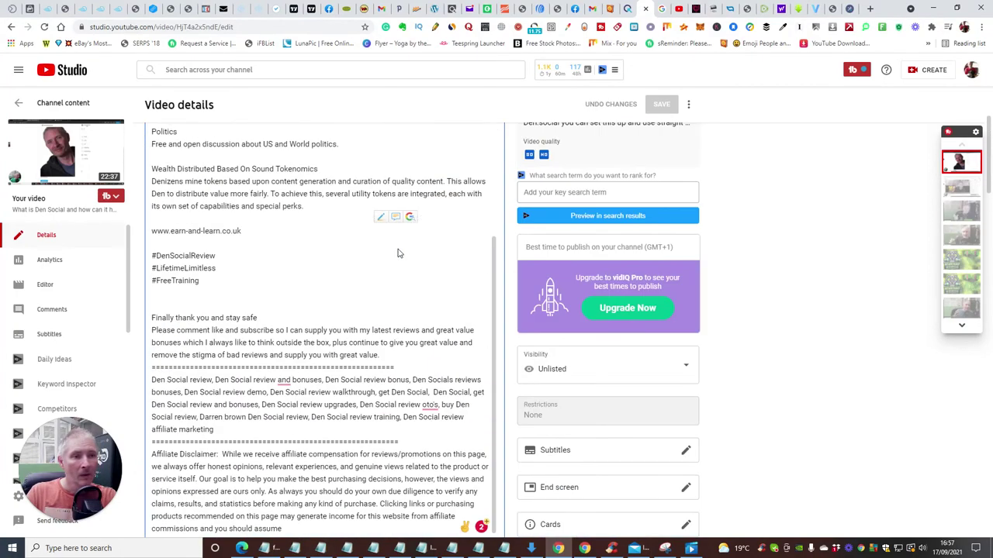
{"action": "scroll", "coordinate": [398, 253], "scroll_direction": "down", "scroll_amount": 1}
{"action": "left_click_drag", "start_coordinate": [150, 311], "coordinate": [221, 365]}
{"action": "right_click", "coordinate": [198, 347]}
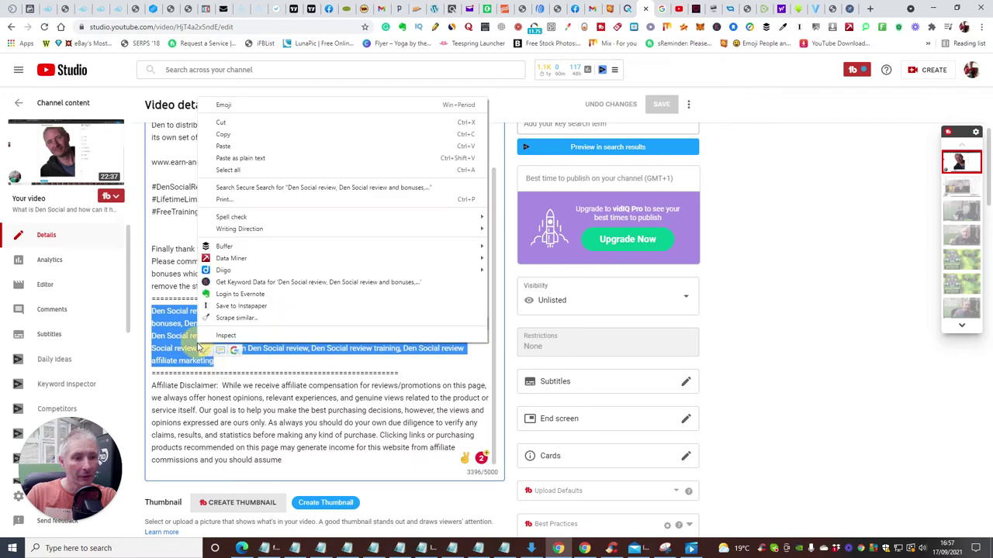
{"action": "left_click", "coordinate": [222, 134]}
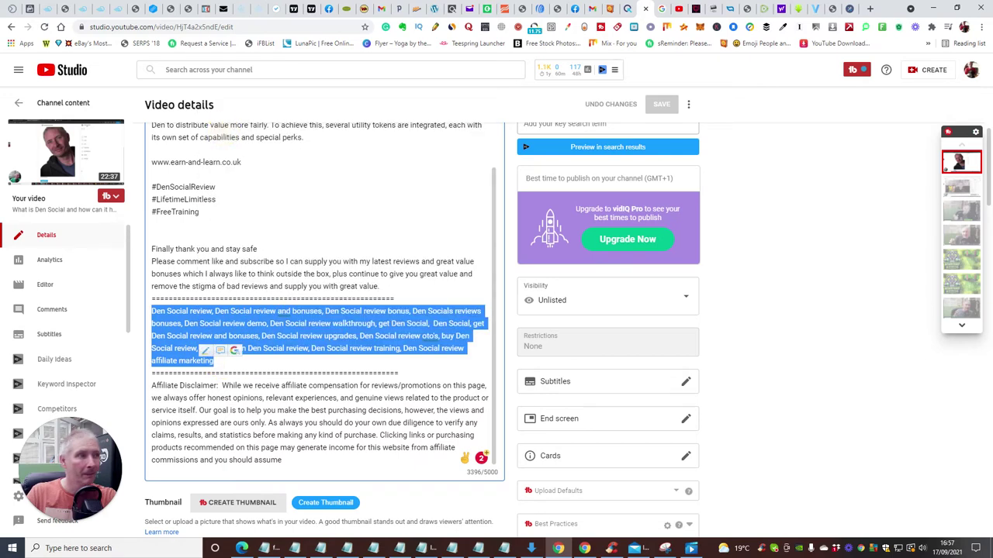
{"action": "left_click", "coordinate": [765, 7]}
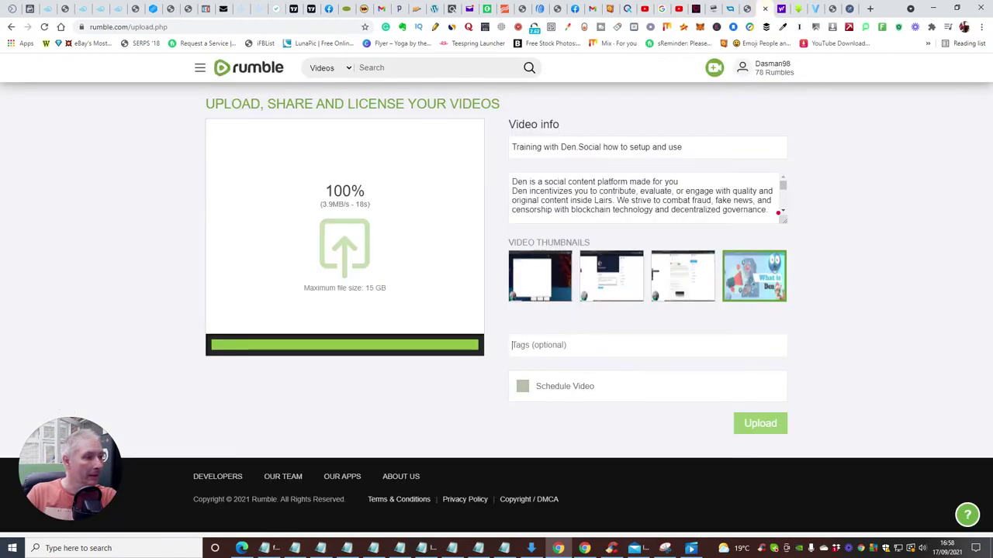
Paste the copied Den Social keywords into Rumble's Tags field and continue to licensing
{"action": "right_click", "coordinate": [539, 346]}
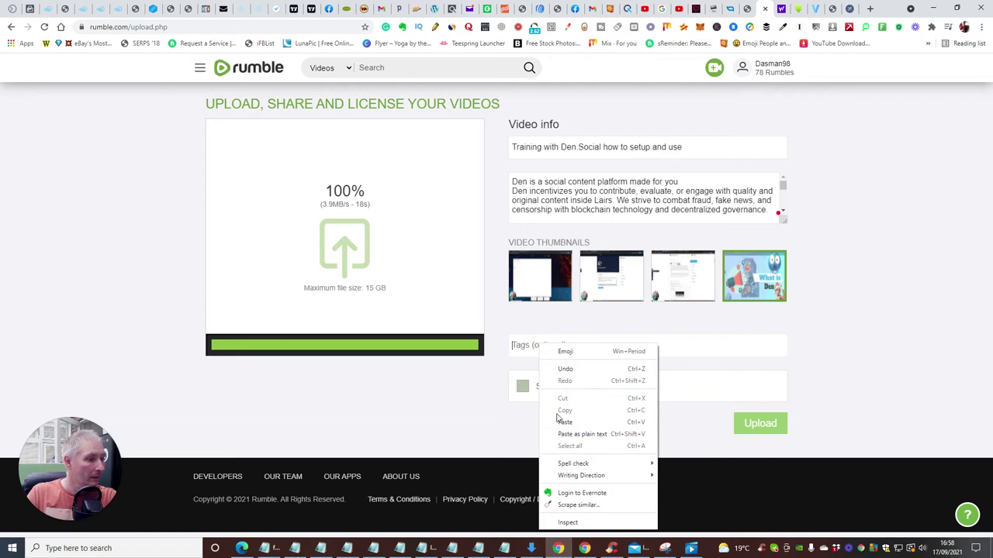
{"action": "left_click", "coordinate": [560, 423]}
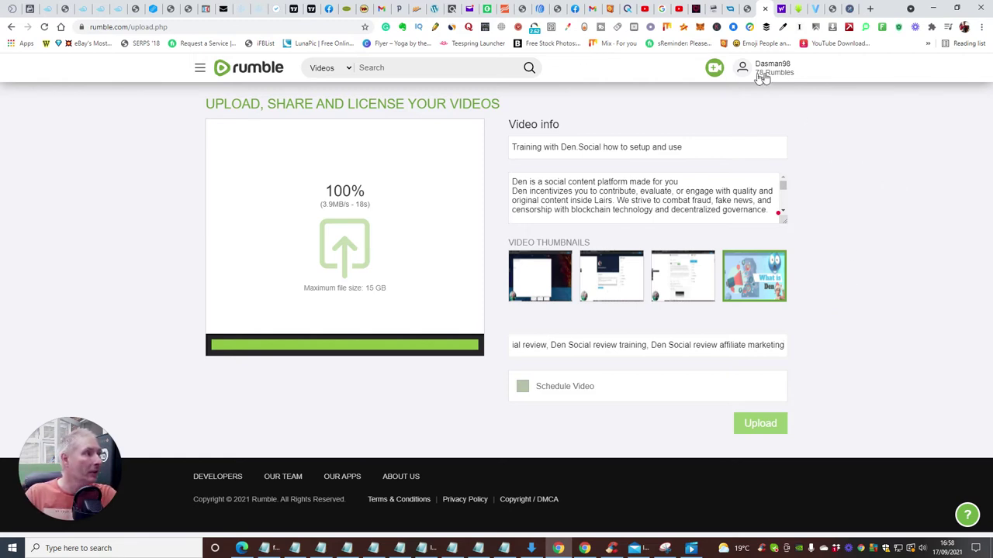
{"action": "left_click", "coordinate": [756, 425]}
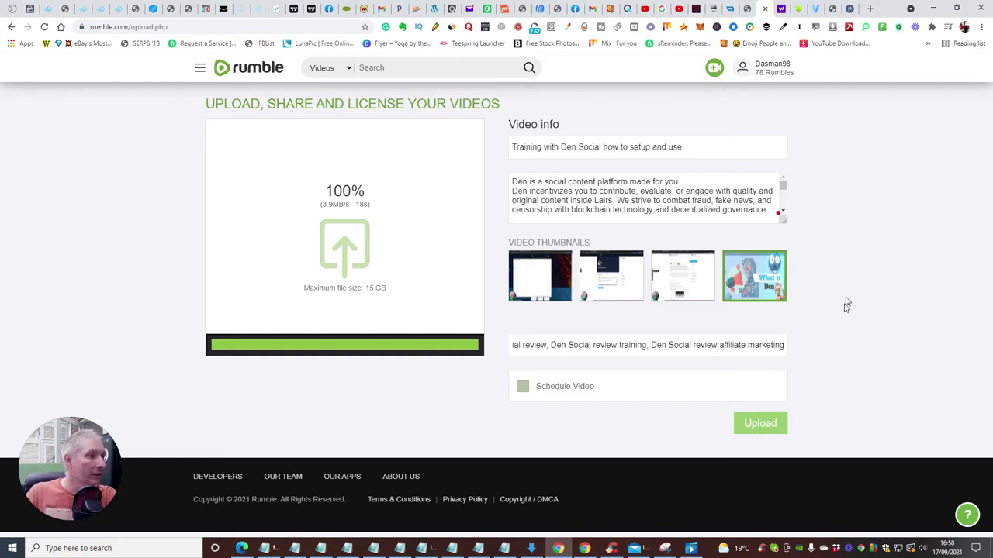
{"action": "left_click", "coordinate": [760, 425]}
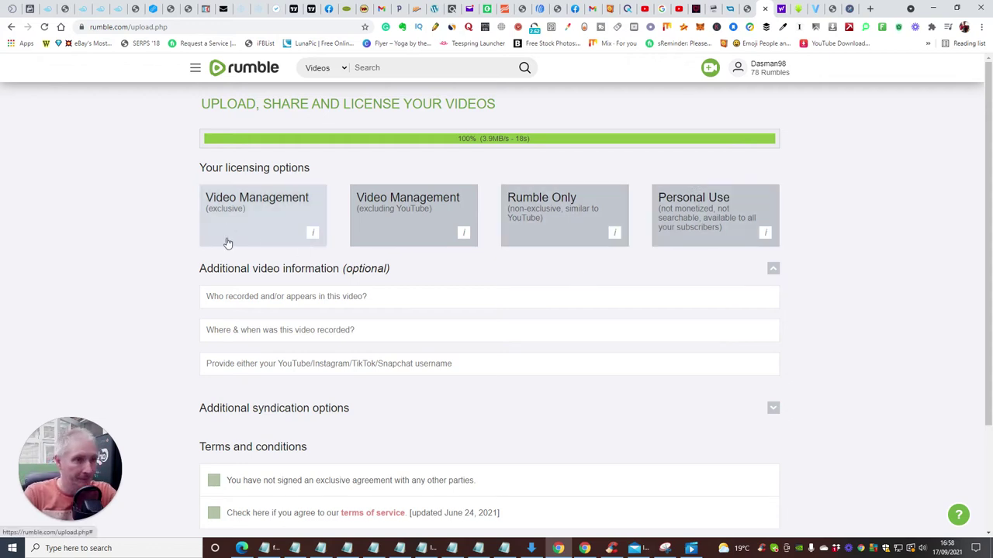
Choose the Rumble Only licence, accept both terms checkboxes and submit the video
{"action": "mouse_move", "coordinate": [305, 235]}
{"action": "left_click", "coordinate": [312, 232]}
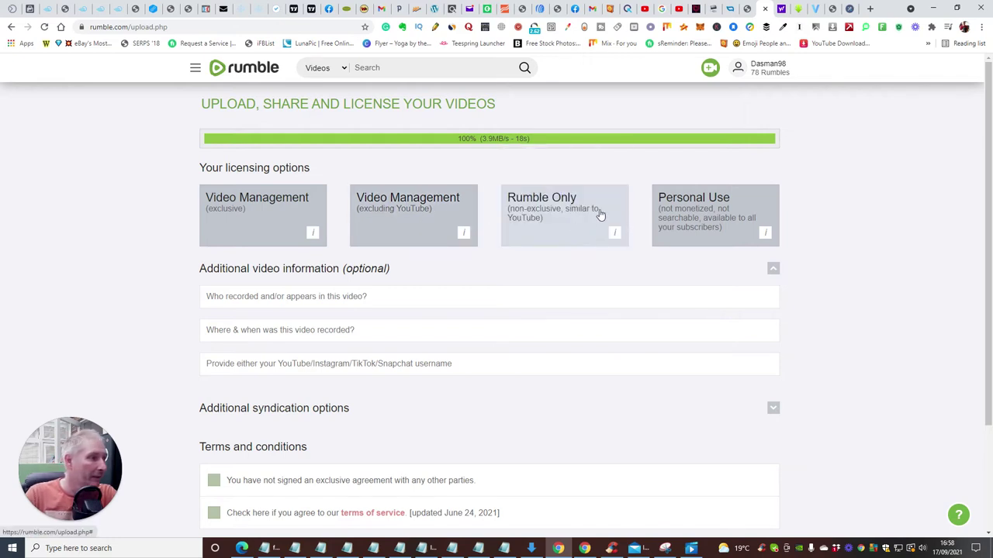
{"action": "left_click", "coordinate": [584, 236]}
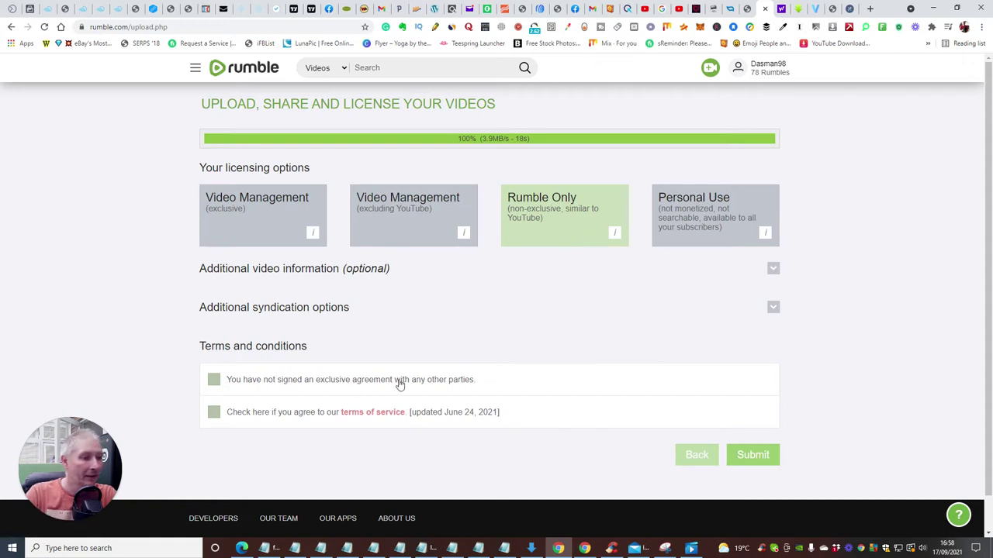
{"action": "left_click", "coordinate": [215, 381]}
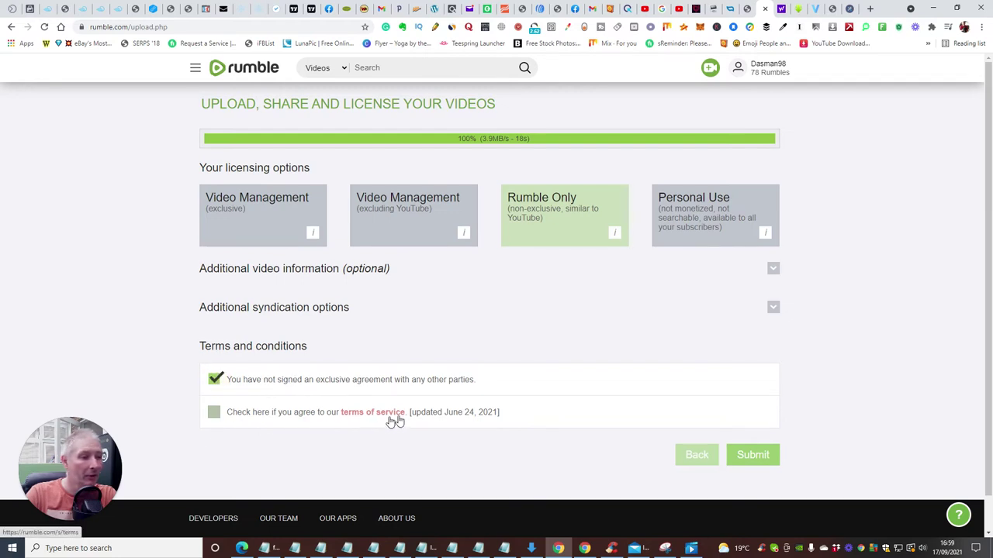
{"action": "left_click", "coordinate": [216, 413]}
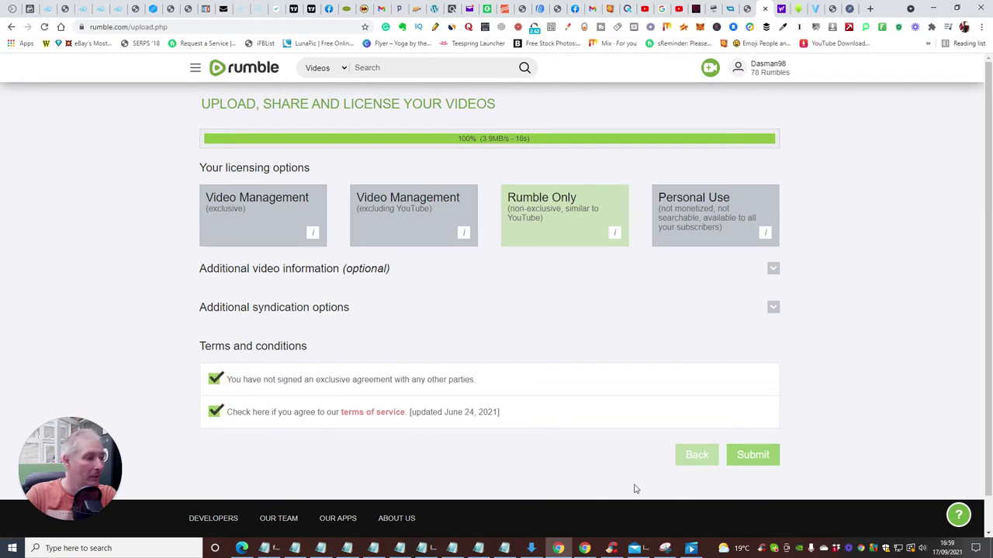
{"action": "left_click", "coordinate": [757, 456]}
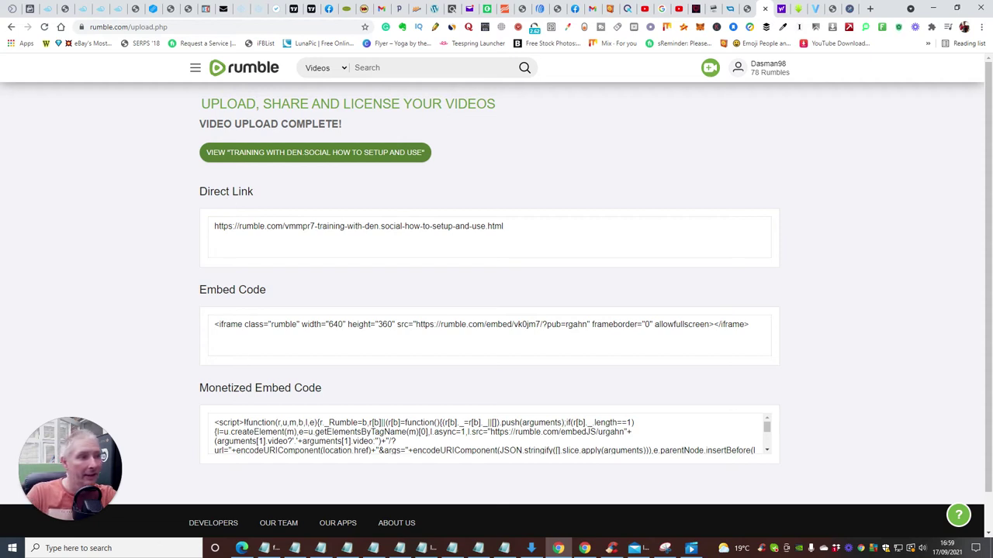
Copy the published video's direct link
{"action": "left_click_drag", "start_coordinate": [516, 226], "coordinate": [195, 225]}
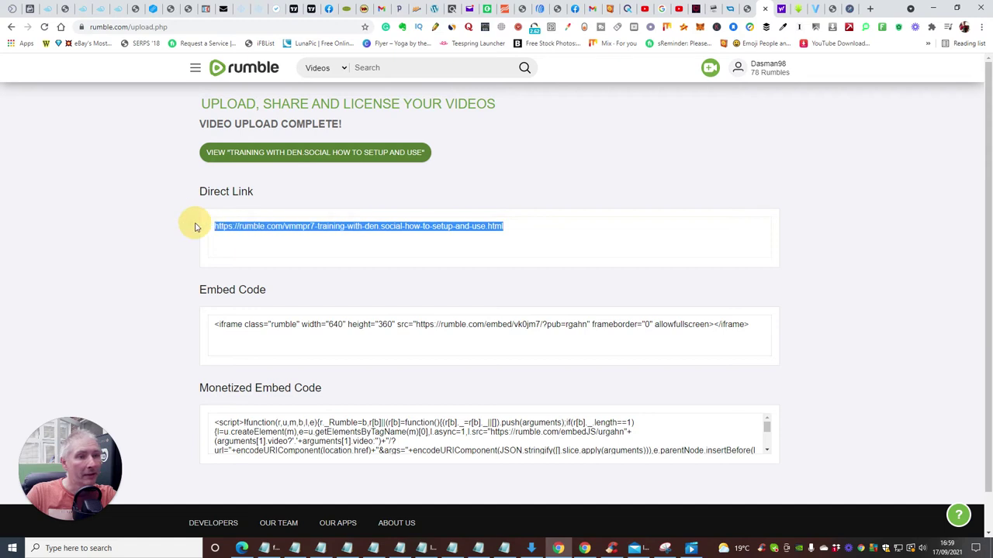
{"action": "right_click", "coordinate": [323, 226]}
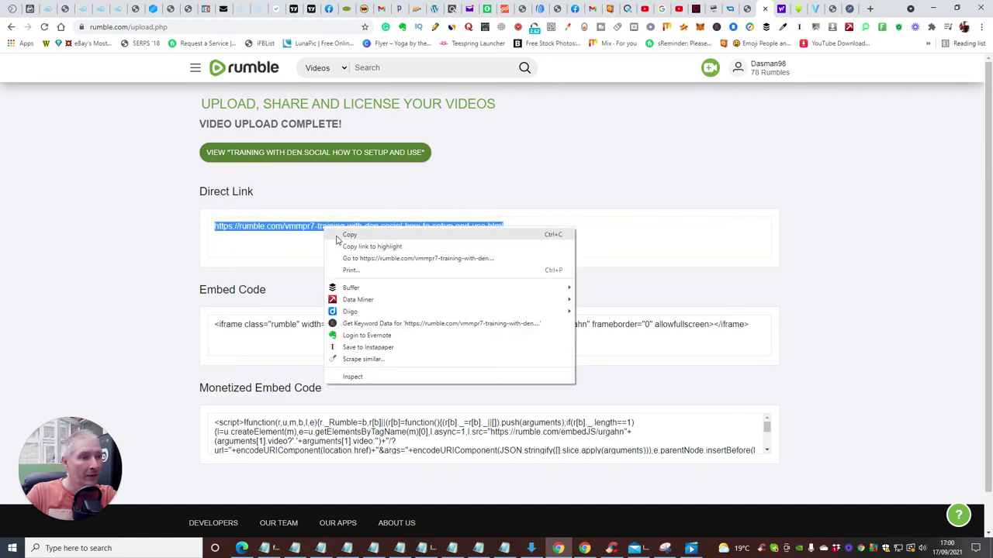
{"action": "left_click", "coordinate": [339, 234]}
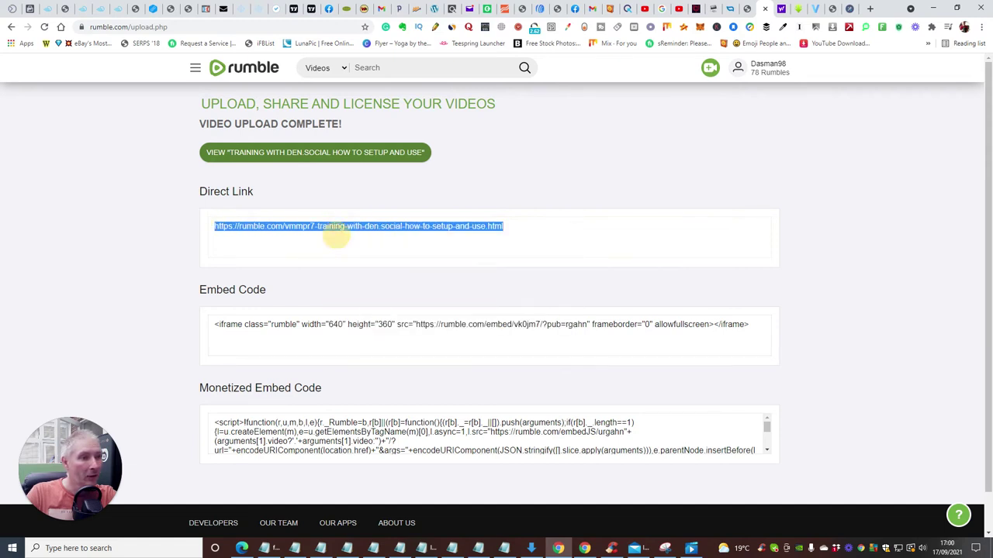
Search Facebook for 'mum' and open the Work From Home UK Mums and Dads group
{"action": "left_click", "coordinate": [328, 8]}
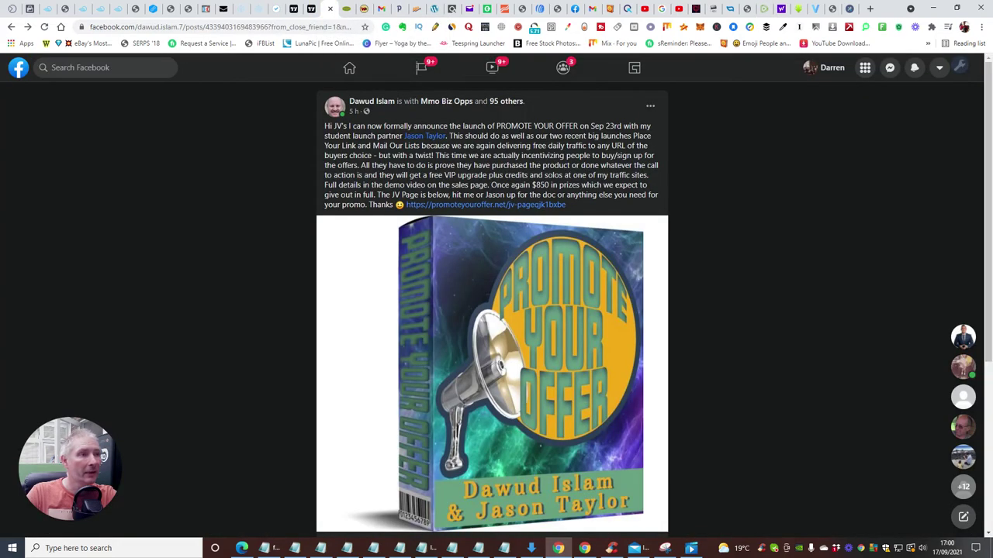
{"action": "left_click", "coordinate": [88, 68]}
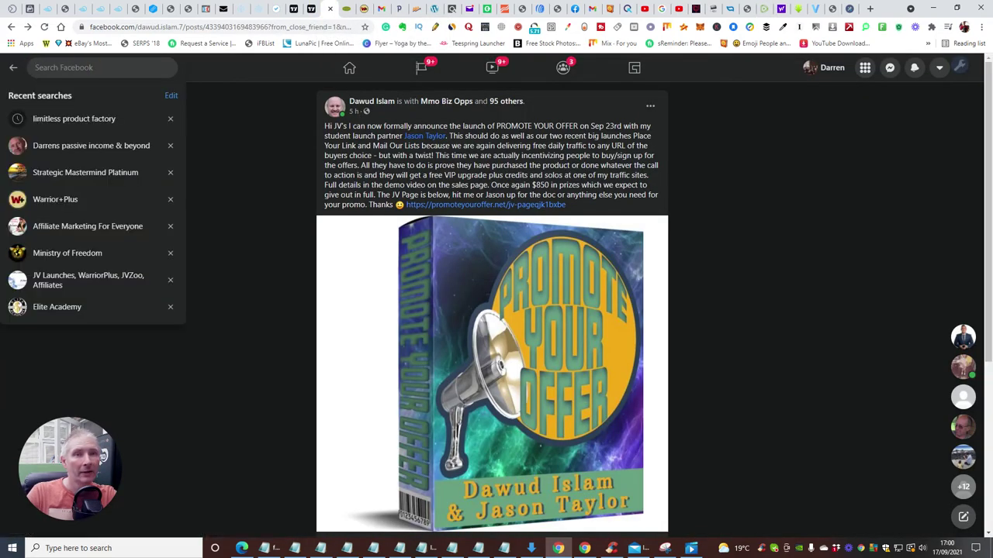
{"action": "type", "text": "a"}
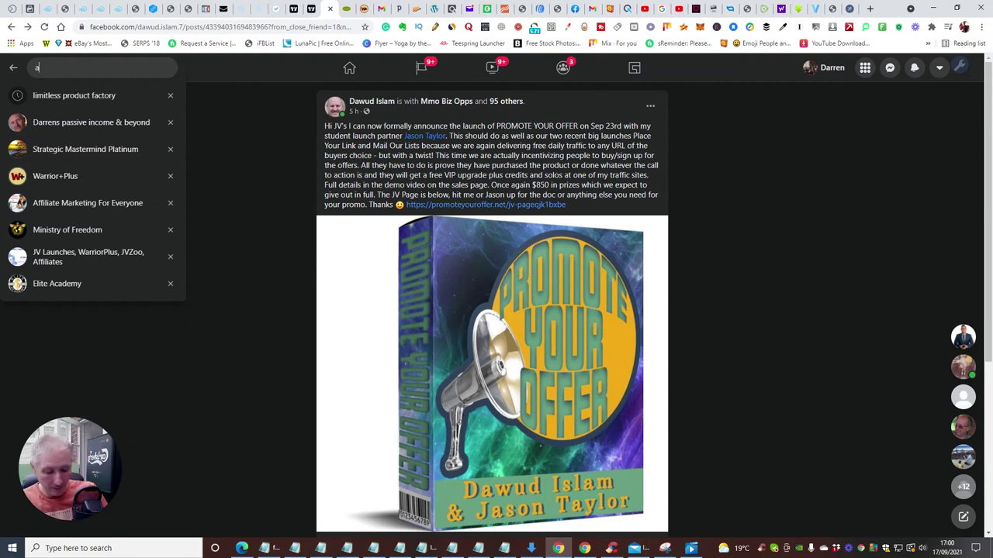
{"action": "type", "text": "m"}
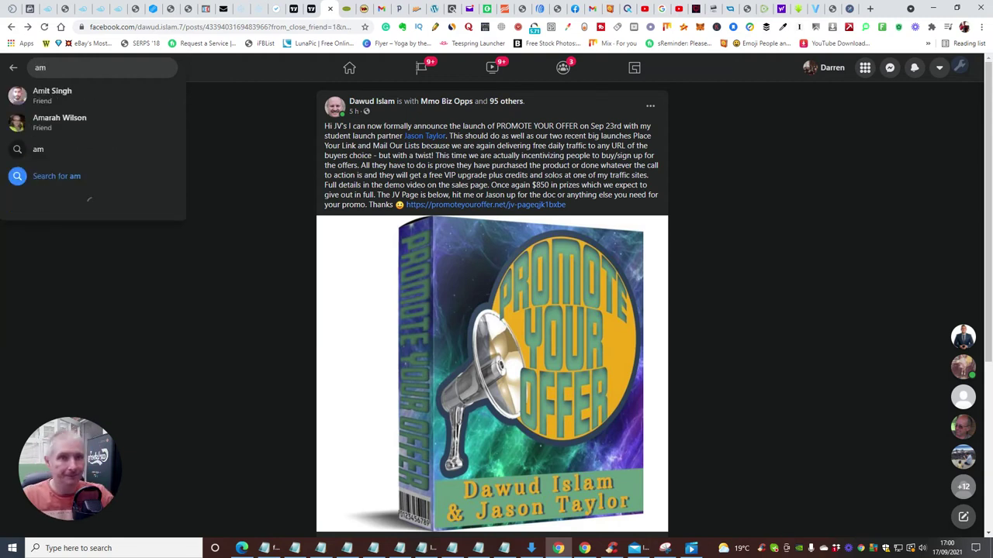
{"action": "key", "text": "BackSpace"}
{"action": "key", "text": "BackSpace"}
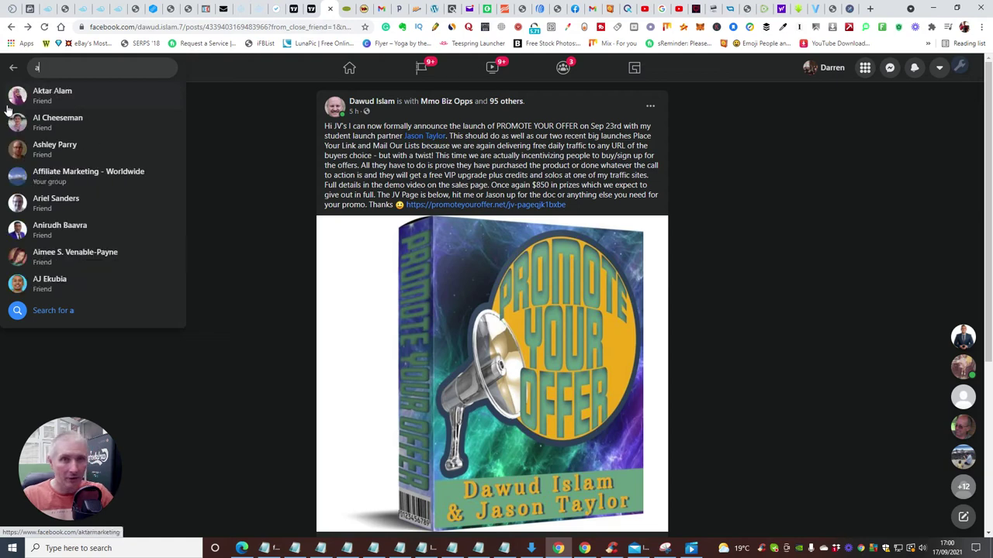
{"action": "type", "text": "mum"}
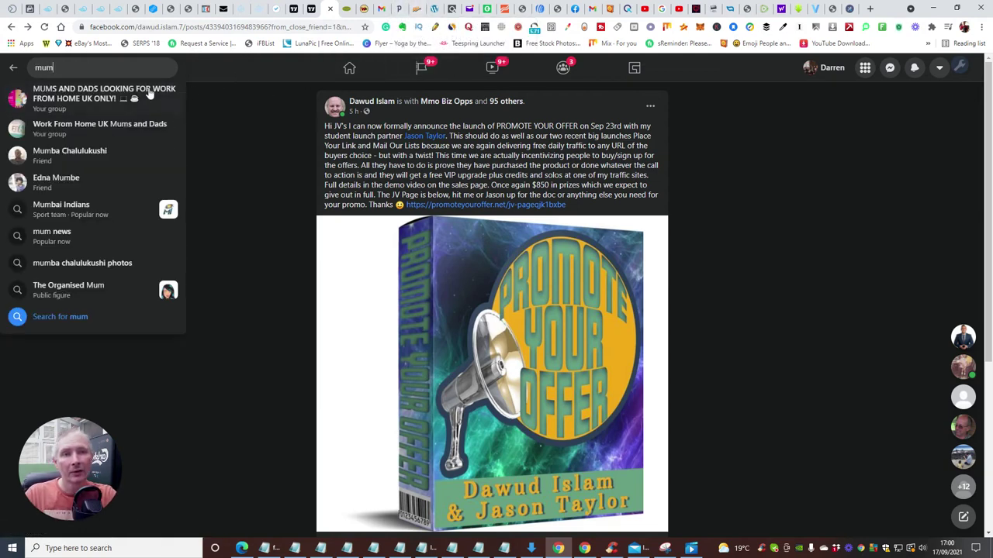
{"action": "left_click", "coordinate": [103, 129]}
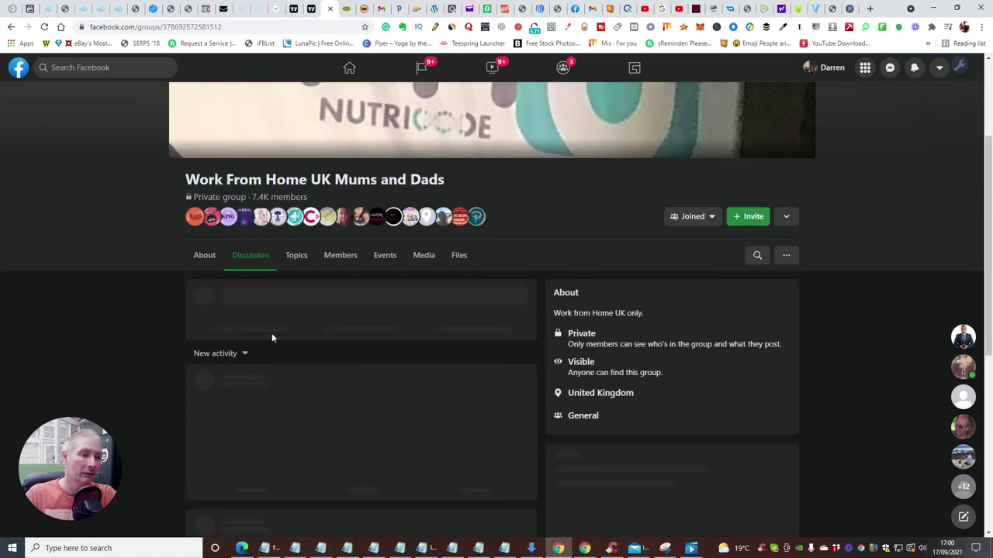
Write the caption 'check this amazing social media platform with a difference', fixing the typo
{"action": "left_click", "coordinate": [279, 297]}
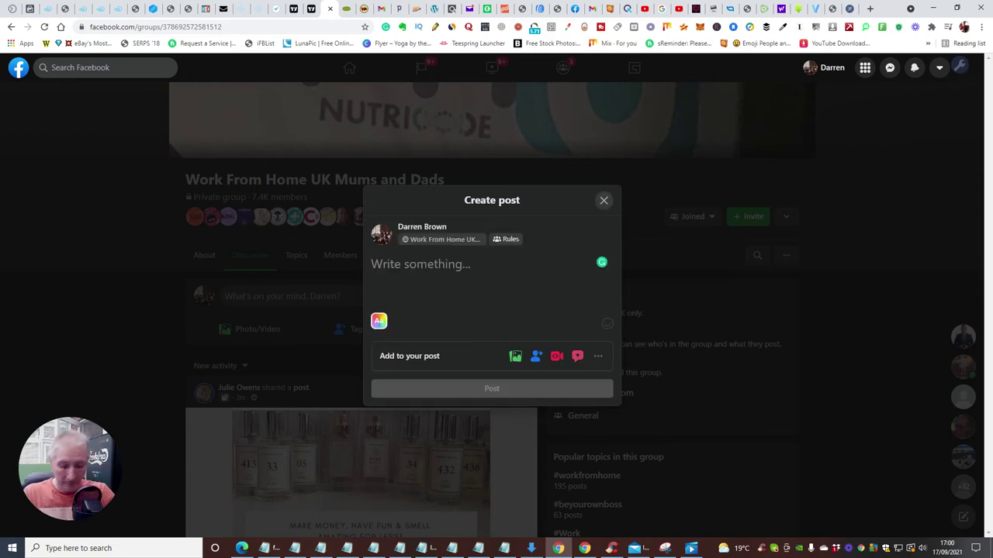
{"action": "type", "text": "ch"}
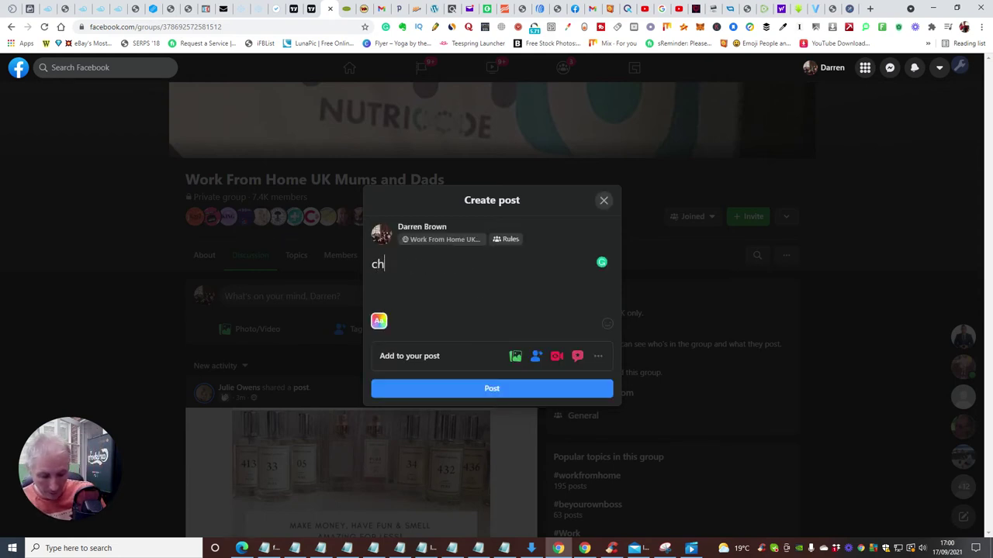
{"action": "type", "text": "eck th"}
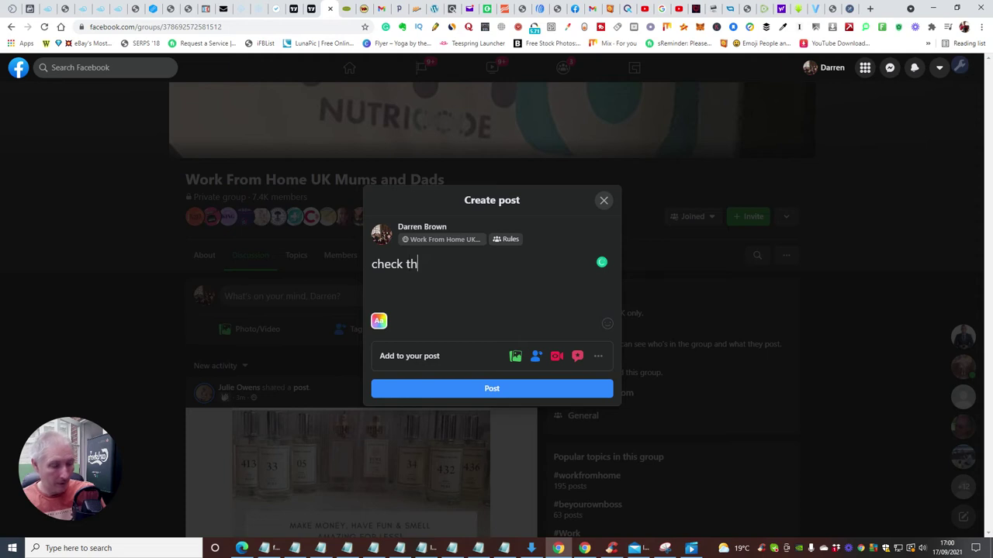
{"action": "type", "text": "is amazi"}
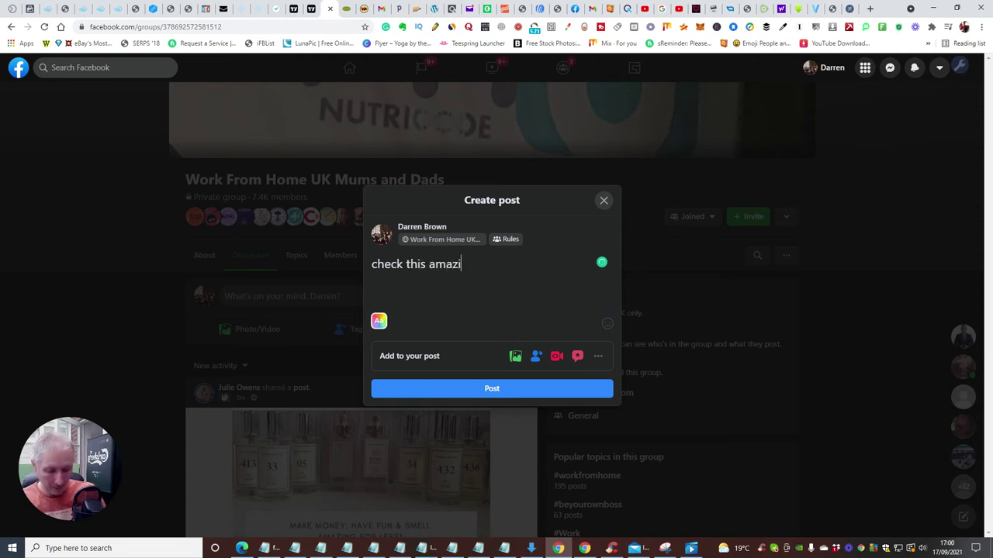
{"action": "type", "text": "ng s"}
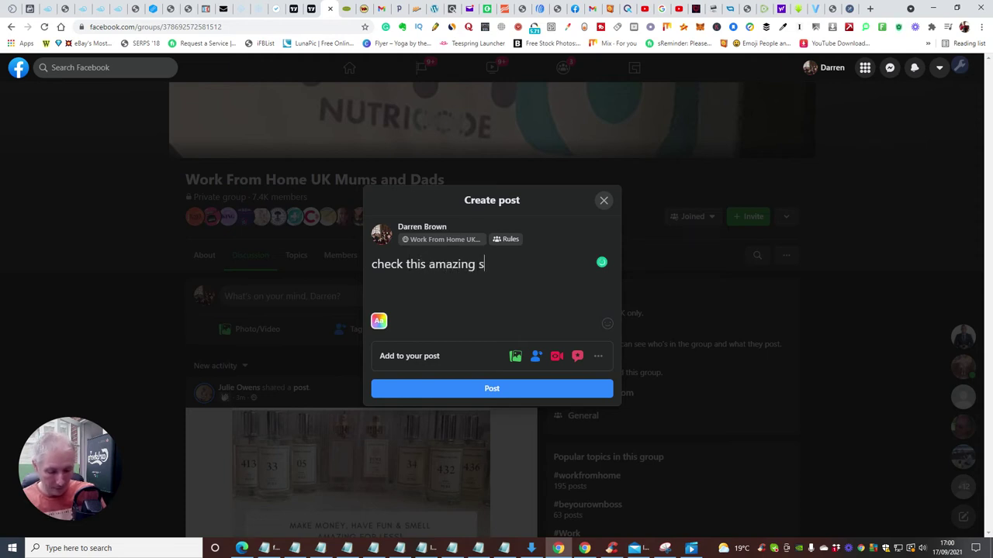
{"action": "type", "text": "ocial media platform with a fifference"}
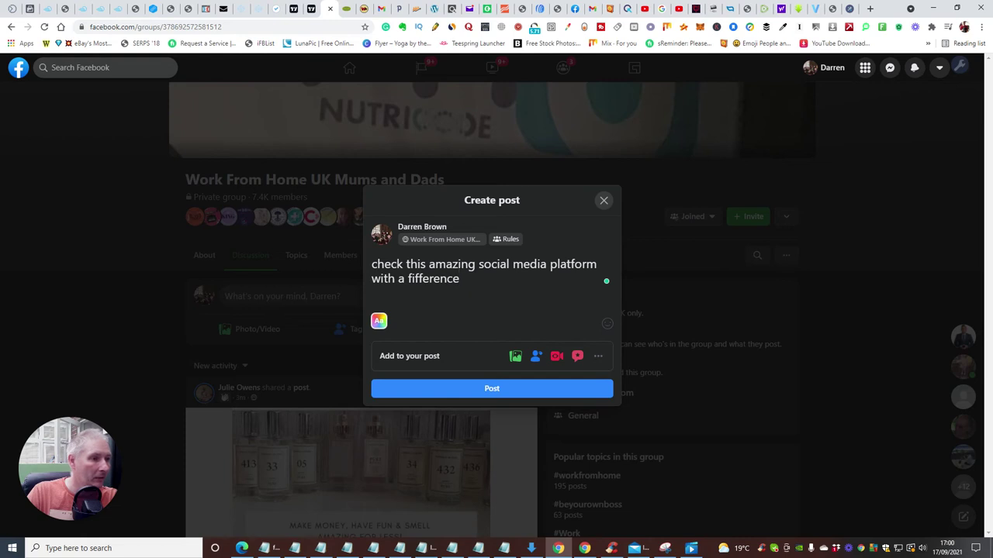
{"action": "left_click", "coordinate": [412, 279]}
{"action": "key", "text": "BackSpace"}
{"action": "type", "text": "d"}
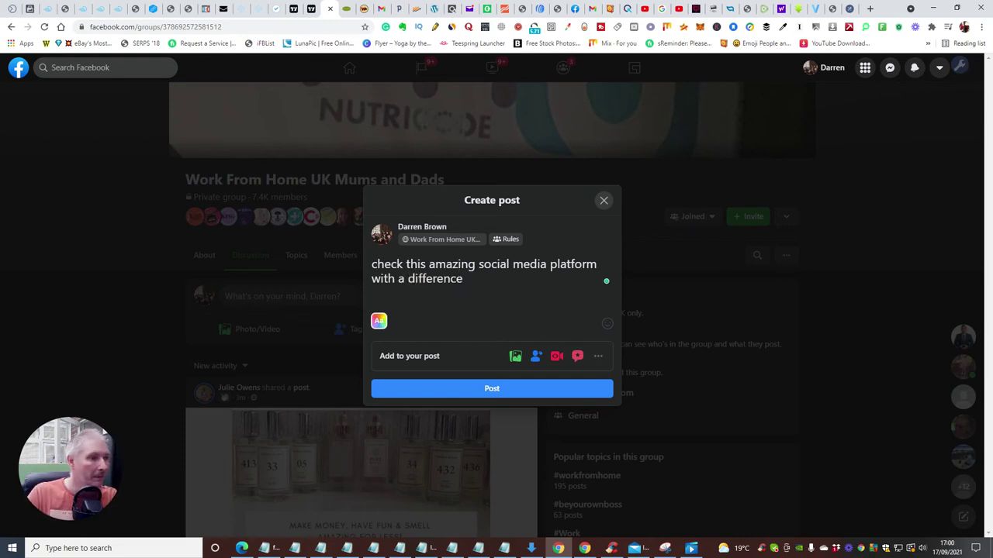
Paste the Rumble video link on a new line and post it to the group
{"action": "left_click", "coordinate": [464, 279]}
{"action": "key", "text": "Return"}
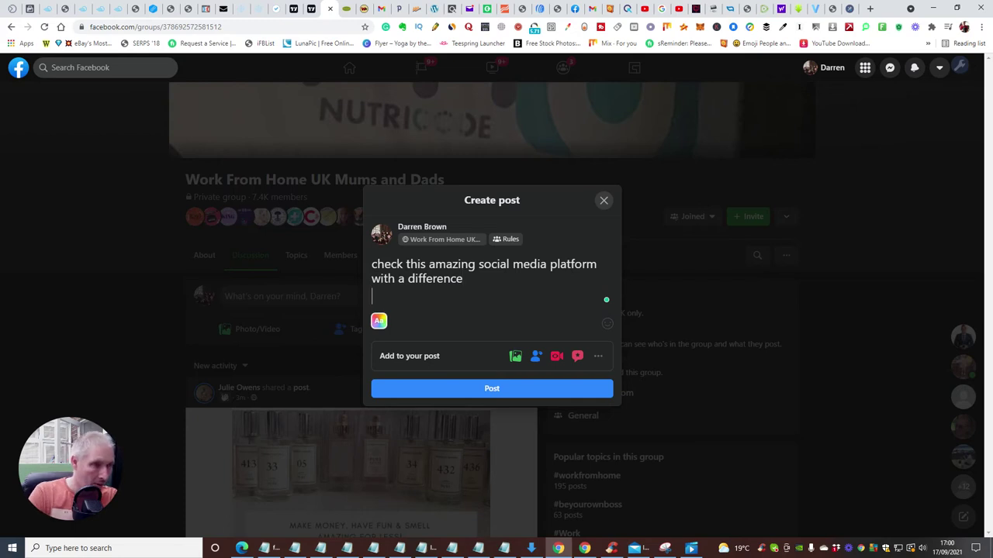
{"action": "right_click", "coordinate": [393, 297]}
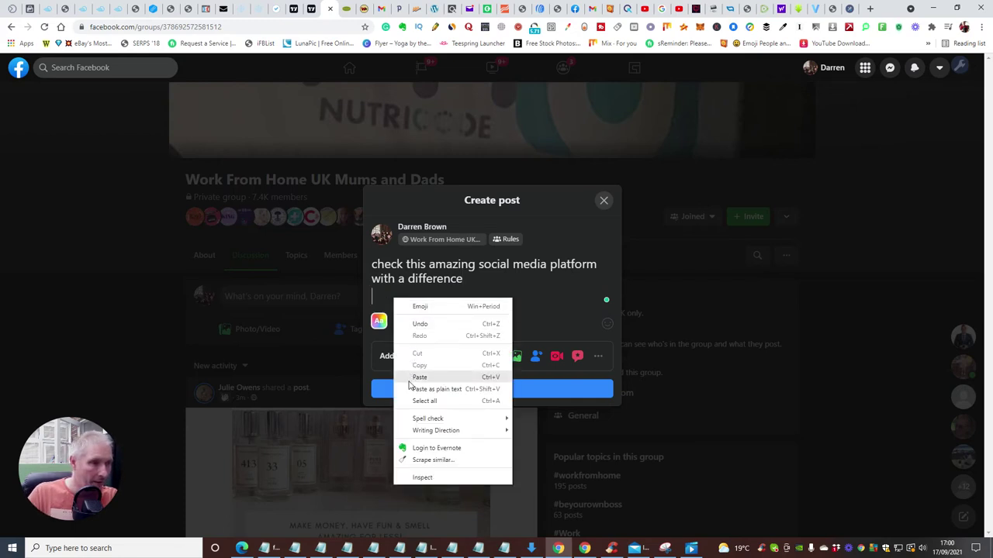
{"action": "left_click", "coordinate": [417, 376]}
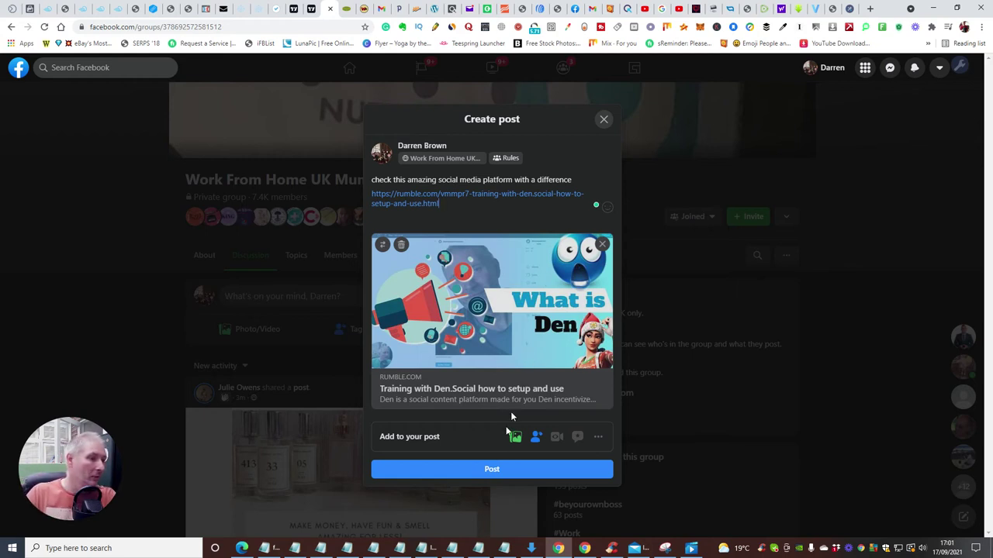
{"action": "left_click", "coordinate": [488, 470]}
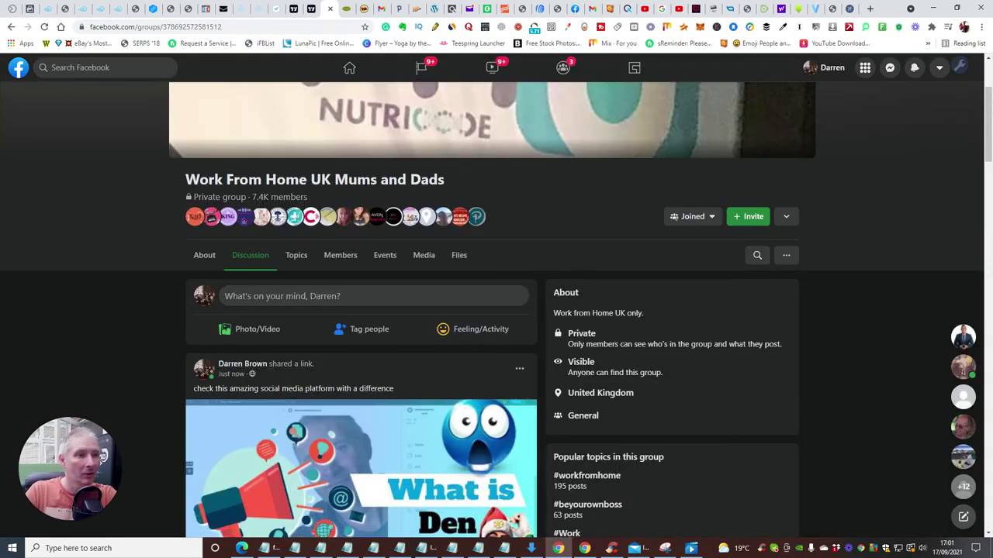
Check the new group post in the feed, then return to Rumble's Video Upload Complete page
{"action": "scroll", "coordinate": [194, 248], "scroll_direction": "down", "scroll_amount": 3}
{"action": "scroll", "coordinate": [204, 265], "scroll_direction": "up", "scroll_amount": 2}
{"action": "scroll", "coordinate": [204, 265], "scroll_direction": "up", "scroll_amount": 1}
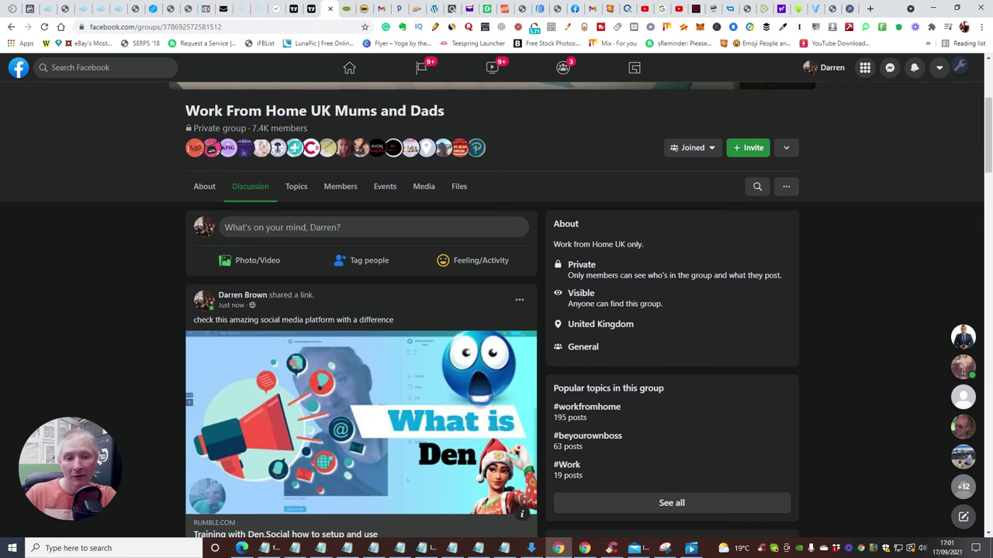
{"action": "left_click", "coordinate": [764, 8]}
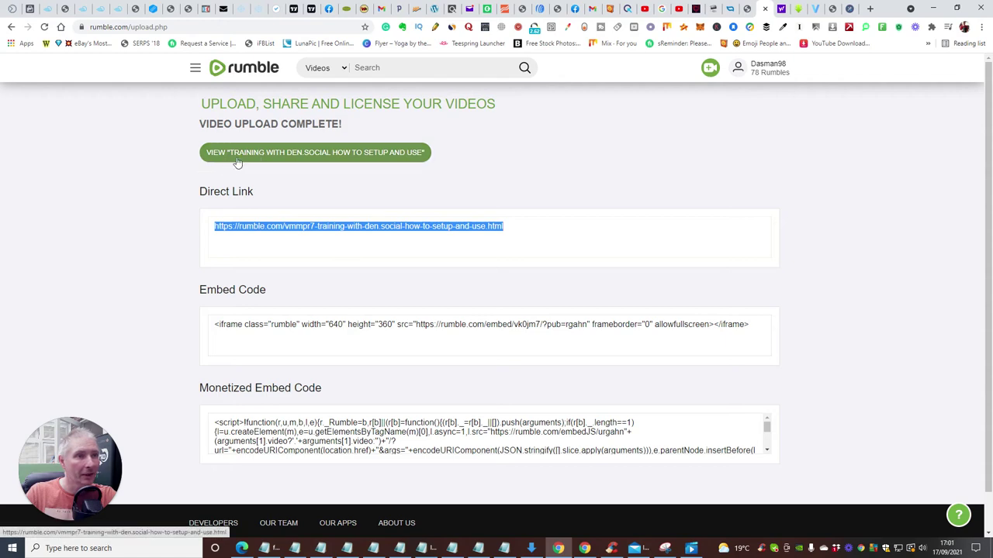
On the Den.Social training video's page, subscribe to the channel and share the link to Twitter
{"action": "left_click", "coordinate": [297, 154]}
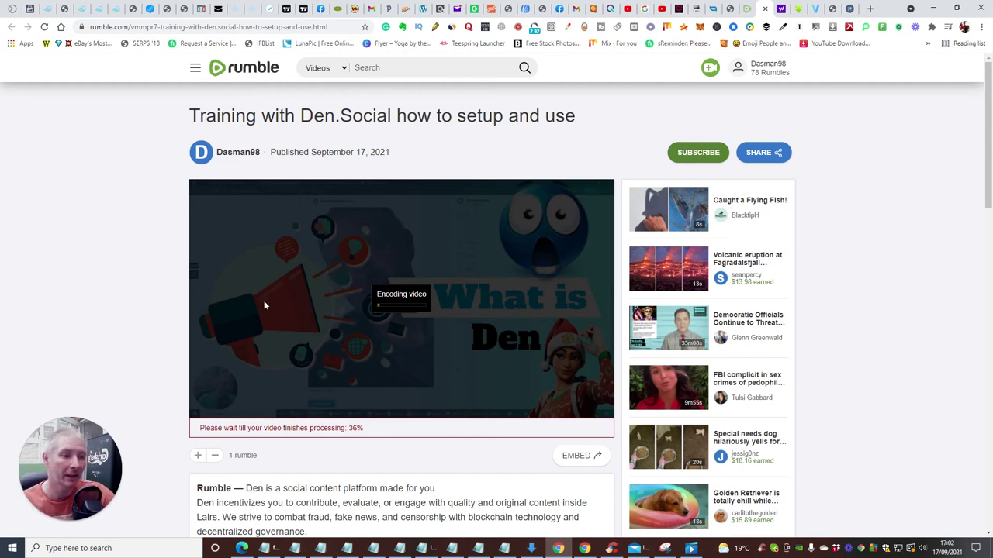
{"action": "left_click", "coordinate": [703, 152]}
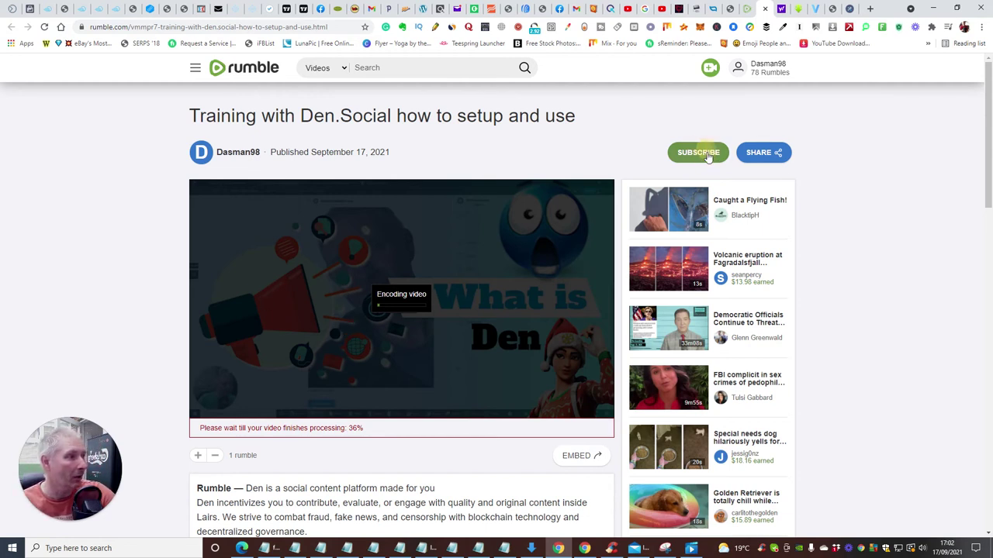
{"action": "left_click", "coordinate": [766, 154]}
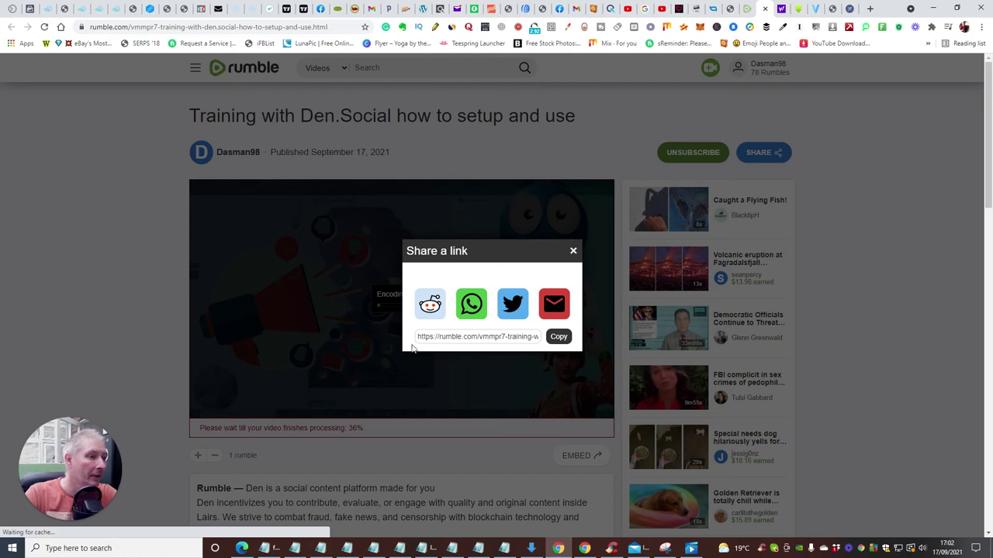
{"action": "left_click", "coordinate": [514, 306]}
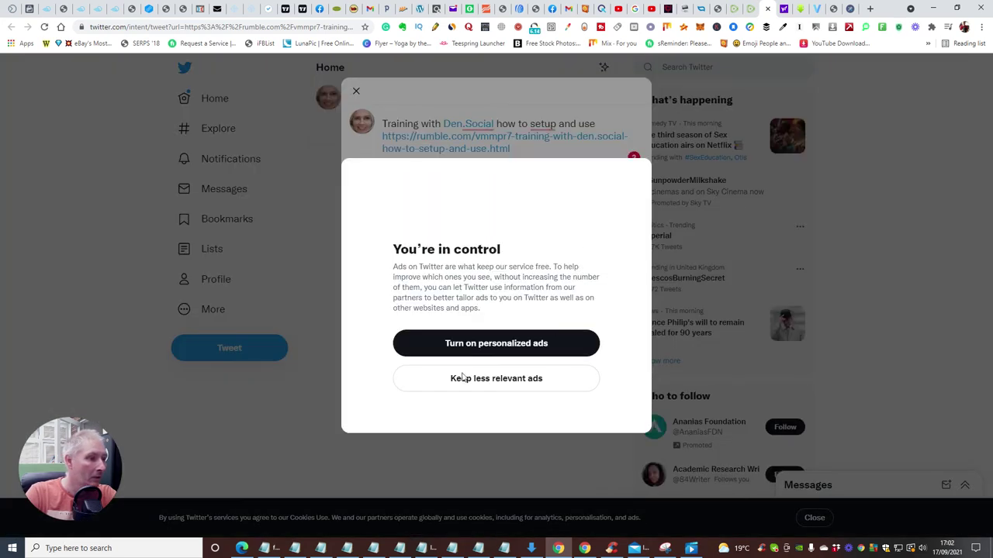
Keep less relevant ads, post the prefilled Den.Social tweet, and return to the Rumble video page
{"action": "left_click", "coordinate": [463, 378]}
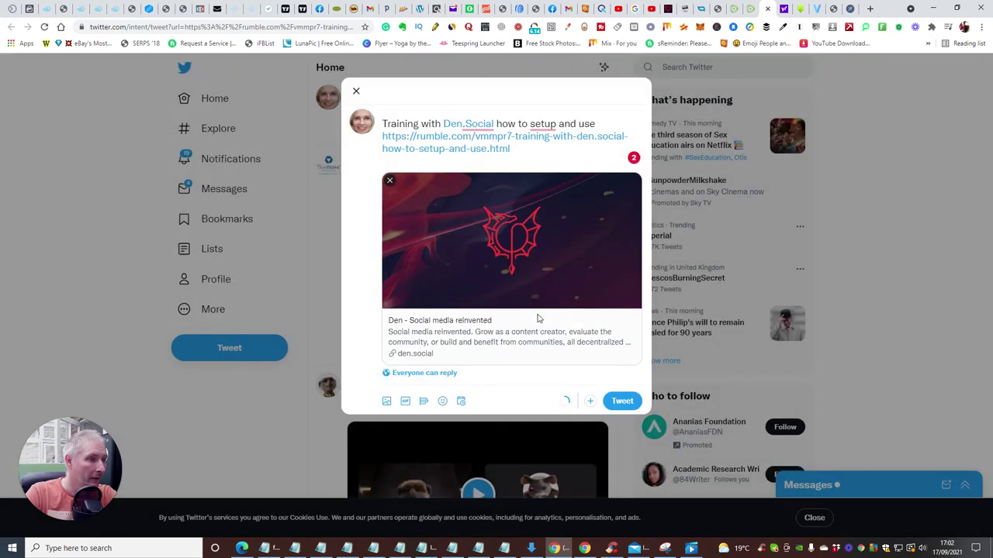
{"action": "left_click", "coordinate": [625, 400]}
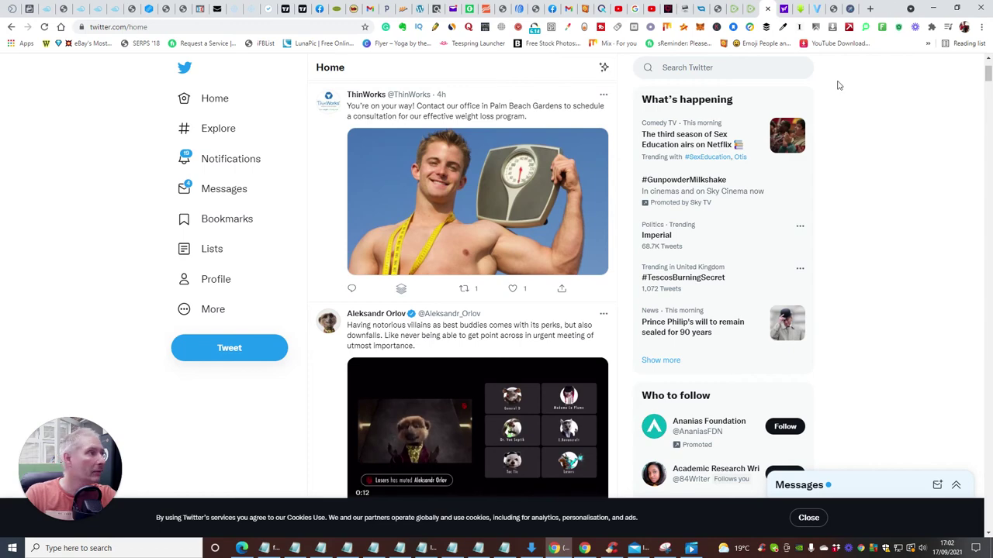
{"action": "left_click", "coordinate": [752, 10]}
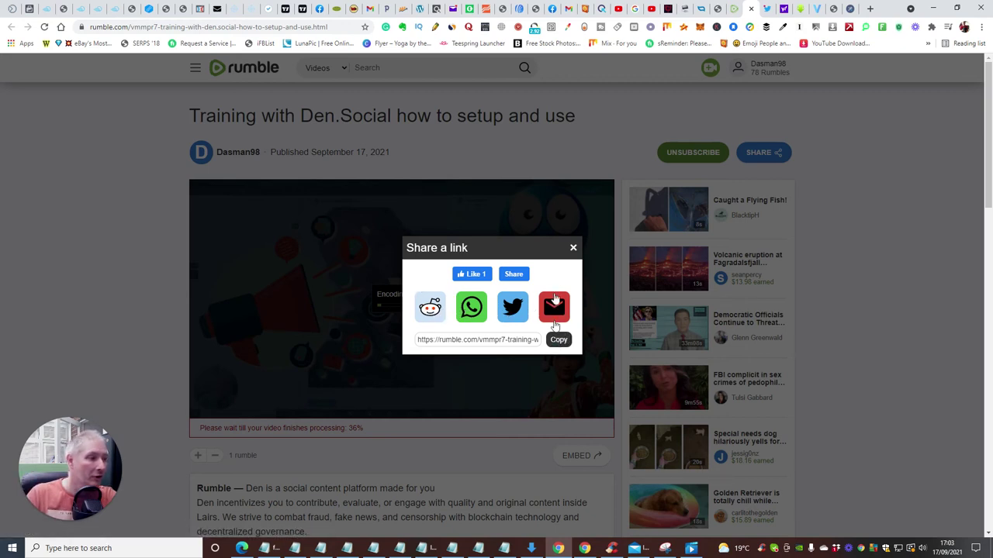
{"action": "left_click", "coordinate": [573, 248]}
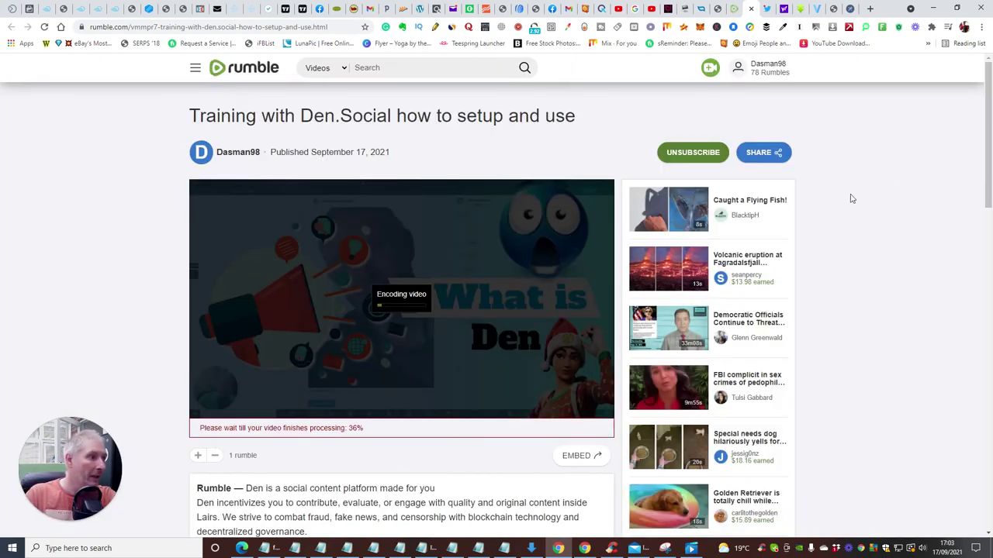
{"action": "scroll", "coordinate": [853, 209], "scroll_direction": "down", "scroll_amount": 4}
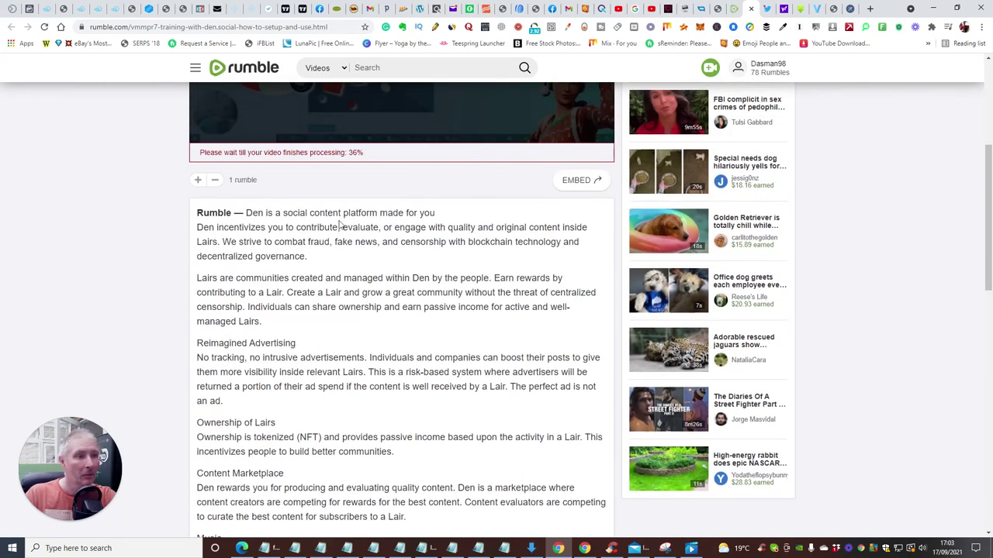
{"action": "scroll", "coordinate": [223, 221], "scroll_direction": "down", "scroll_amount": 2}
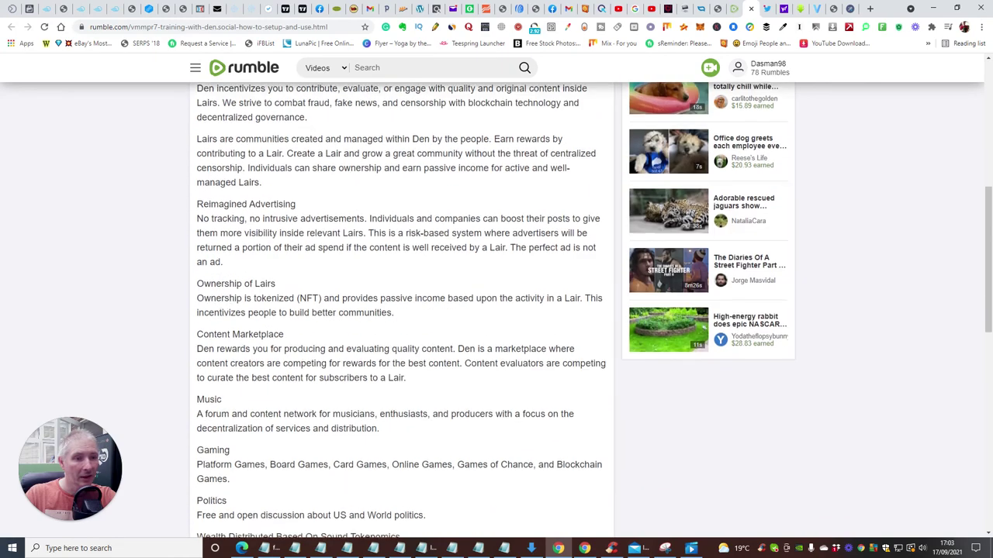
{"action": "scroll", "coordinate": [288, 249], "scroll_direction": "down", "scroll_amount": 6}
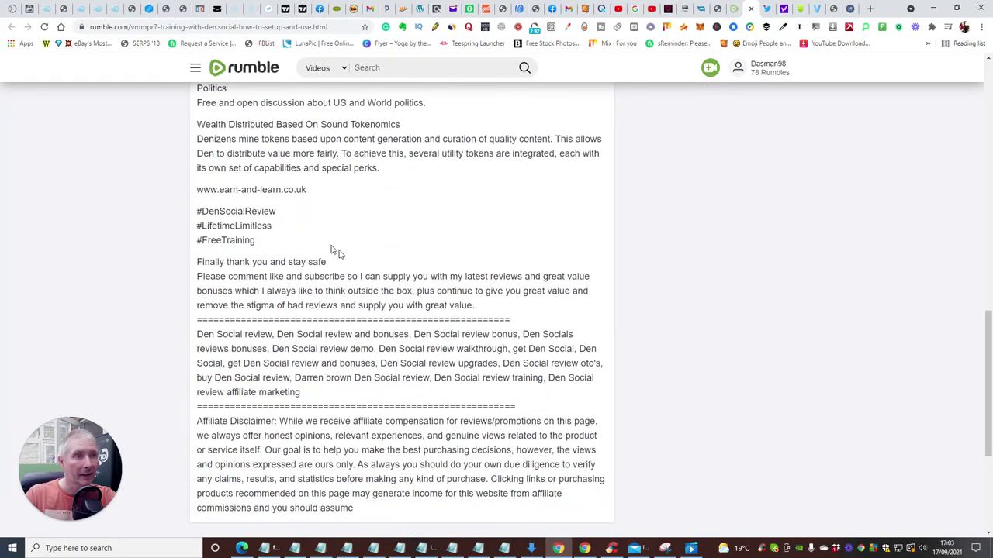
{"action": "scroll", "coordinate": [338, 260], "scroll_direction": "up", "scroll_amount": 8}
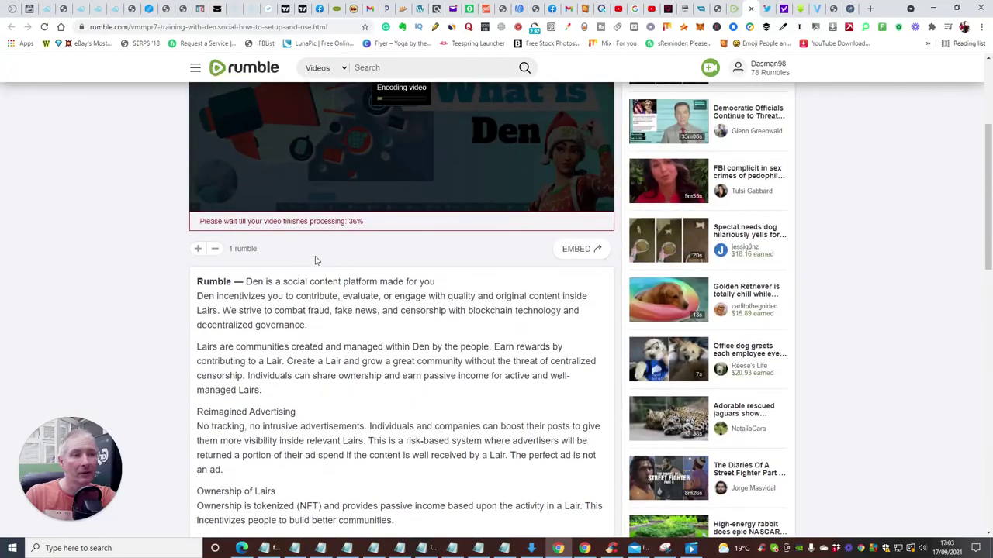
{"action": "scroll", "coordinate": [314, 270], "scroll_direction": "up", "scroll_amount": 3}
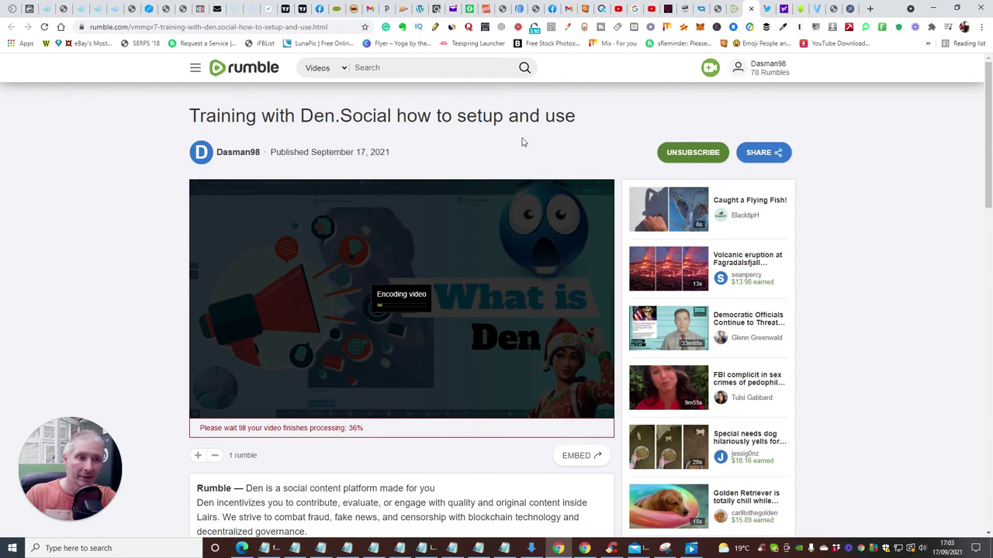
{"action": "scroll", "coordinate": [388, 202], "scroll_direction": "down", "scroll_amount": 2}
{"action": "scroll", "coordinate": [380, 256], "scroll_direction": "down", "scroll_amount": 4}
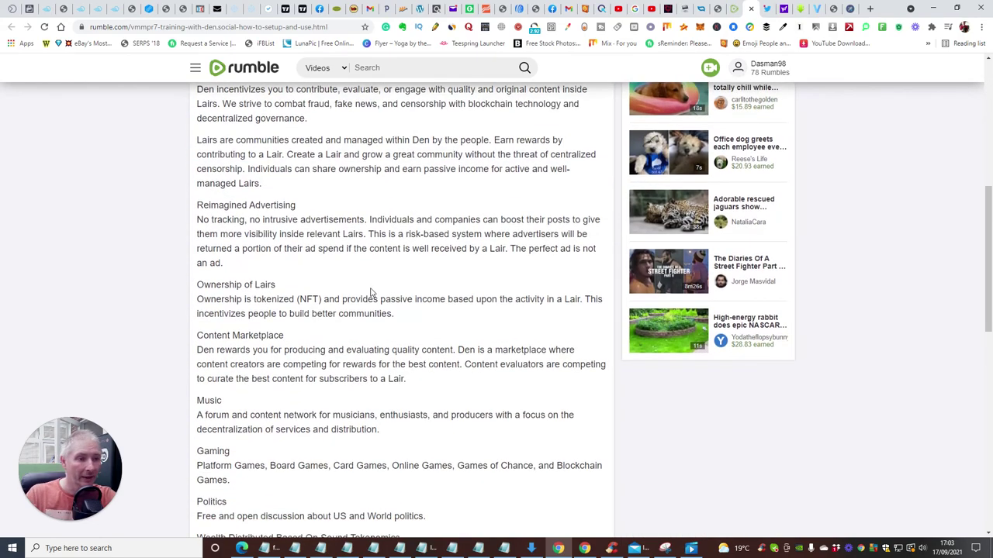
{"action": "scroll", "coordinate": [373, 287], "scroll_direction": "down", "scroll_amount": 1}
{"action": "scroll", "coordinate": [374, 285], "scroll_direction": "down", "scroll_amount": 6}
{"action": "scroll", "coordinate": [365, 280], "scroll_direction": "up", "scroll_amount": 3}
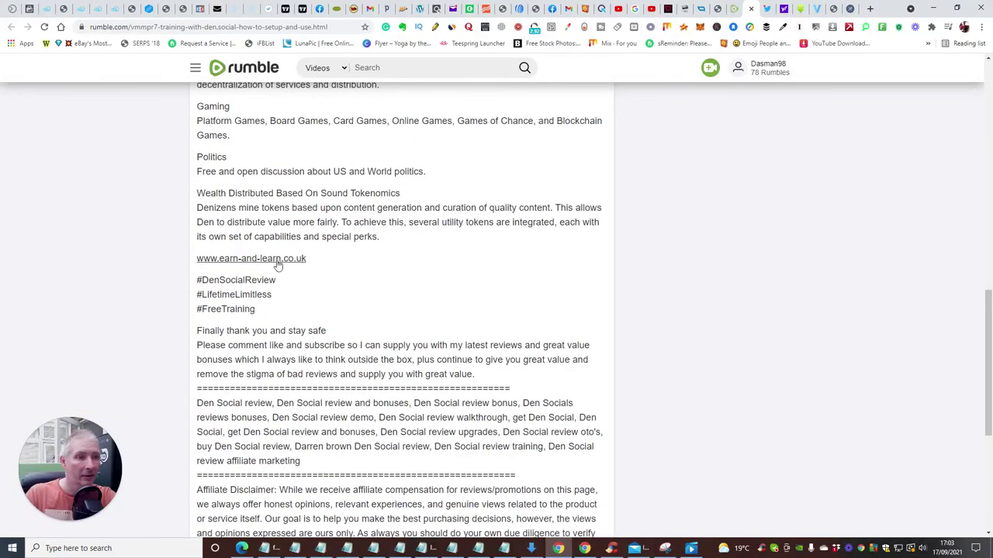
{"action": "left_click", "coordinate": [230, 261]}
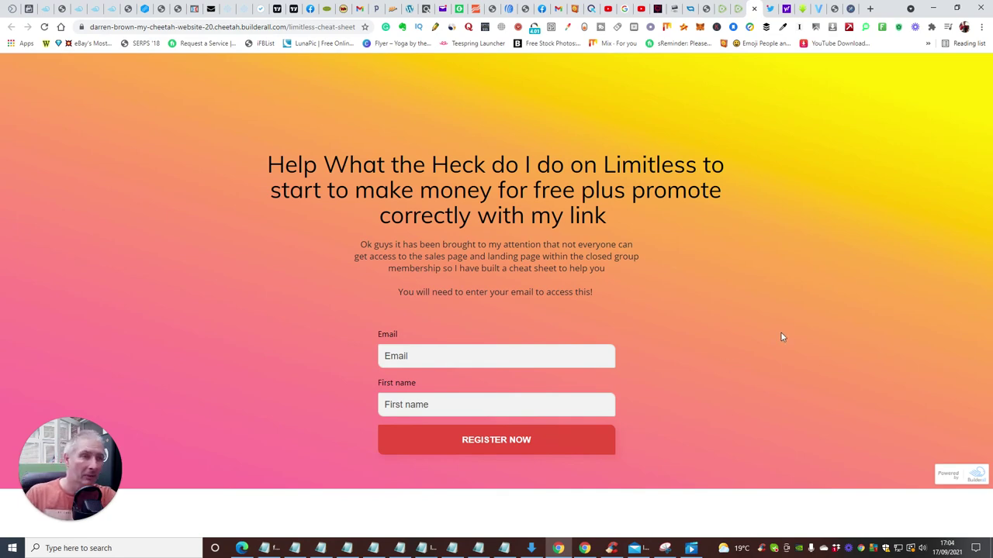
Review the AWeber Account Dashboard for the 1K Challange list's subscriber totals
{"action": "left_click", "coordinate": [508, 9]}
{"action": "scroll", "coordinate": [380, 279], "scroll_direction": "up", "scroll_amount": 3}
{"action": "scroll", "coordinate": [372, 266], "scroll_direction": "down", "scroll_amount": 3}
{"action": "scroll", "coordinate": [266, 281], "scroll_direction": "up", "scroll_amount": 3}
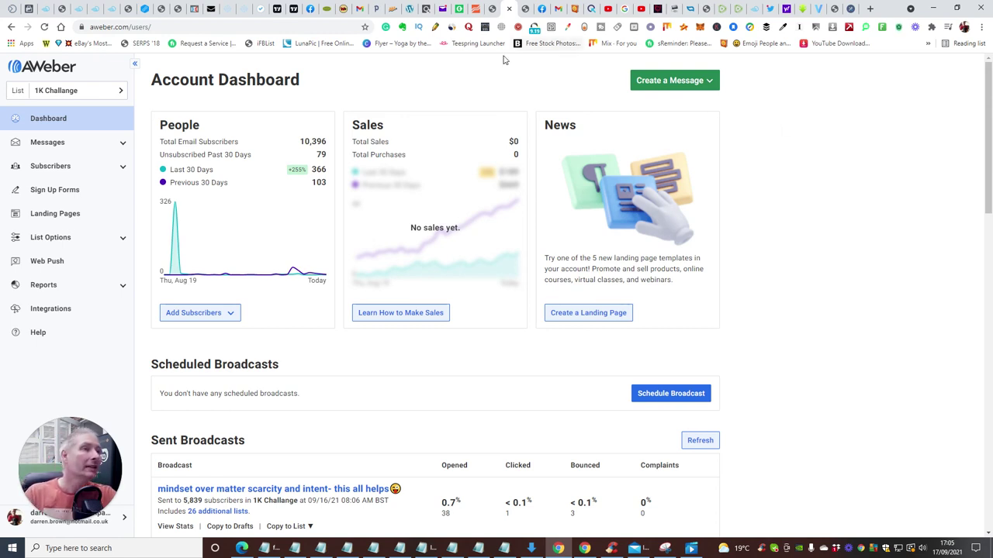
Bring back the published 'Training with Den.Social how to setup and use' page, still processing at 36%
{"action": "left_click", "coordinate": [707, 9]}
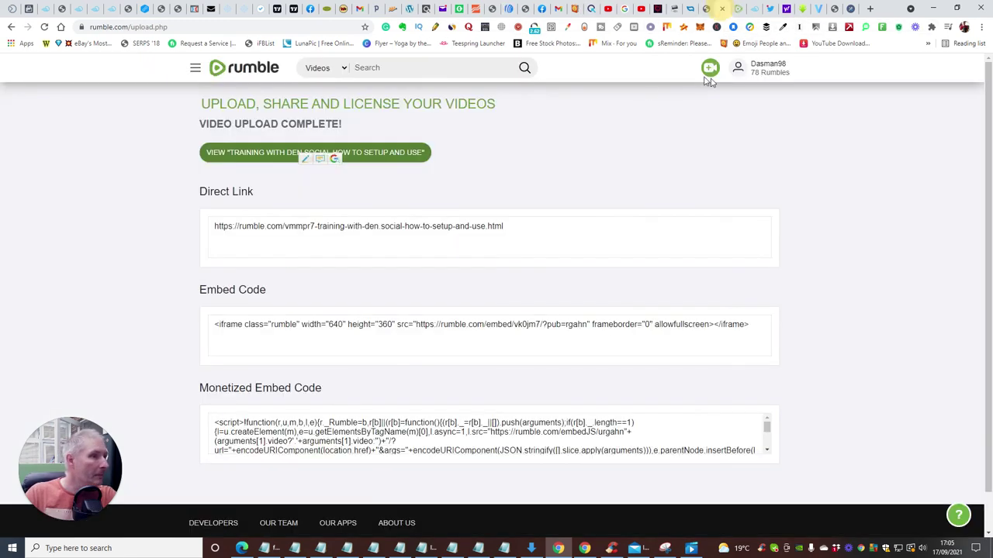
{"action": "left_click", "coordinate": [729, 8]}
{"action": "scroll", "coordinate": [375, 283], "scroll_direction": "up", "scroll_amount": 10}
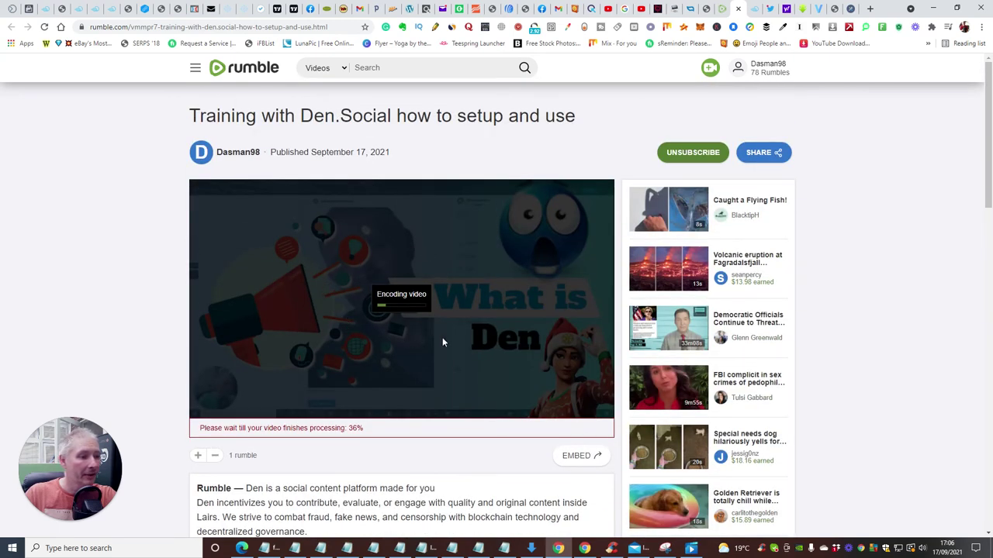
{"action": "scroll", "coordinate": [463, 388], "scroll_direction": "down", "scroll_amount": 3}
{"action": "scroll", "coordinate": [463, 388], "scroll_direction": "up", "scroll_amount": 2}
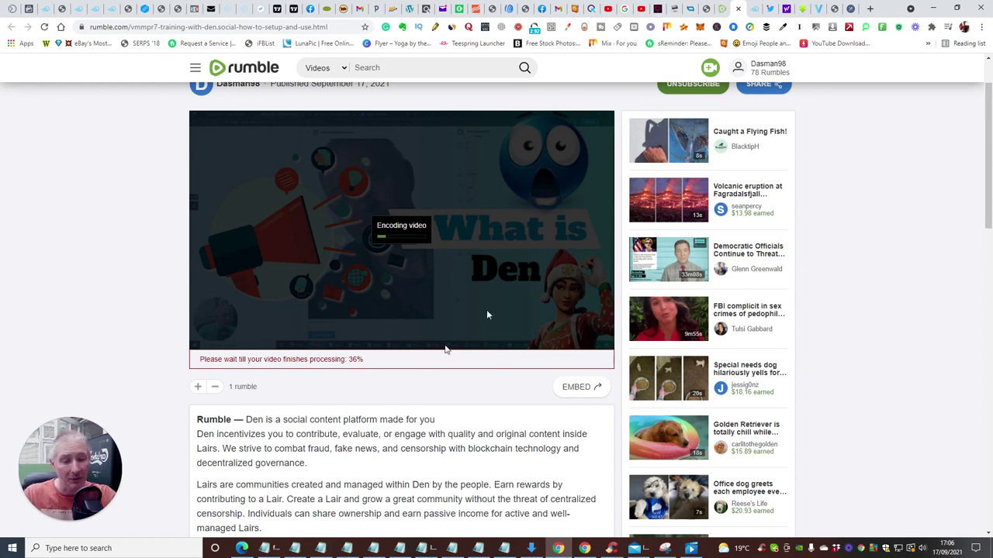
{"action": "scroll", "coordinate": [828, 176], "scroll_direction": "up", "scroll_amount": 1}
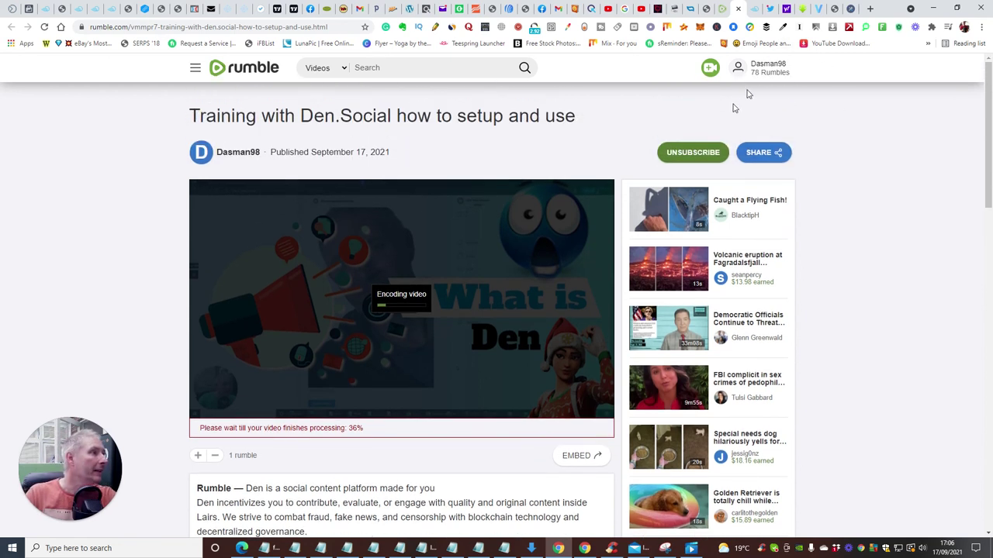